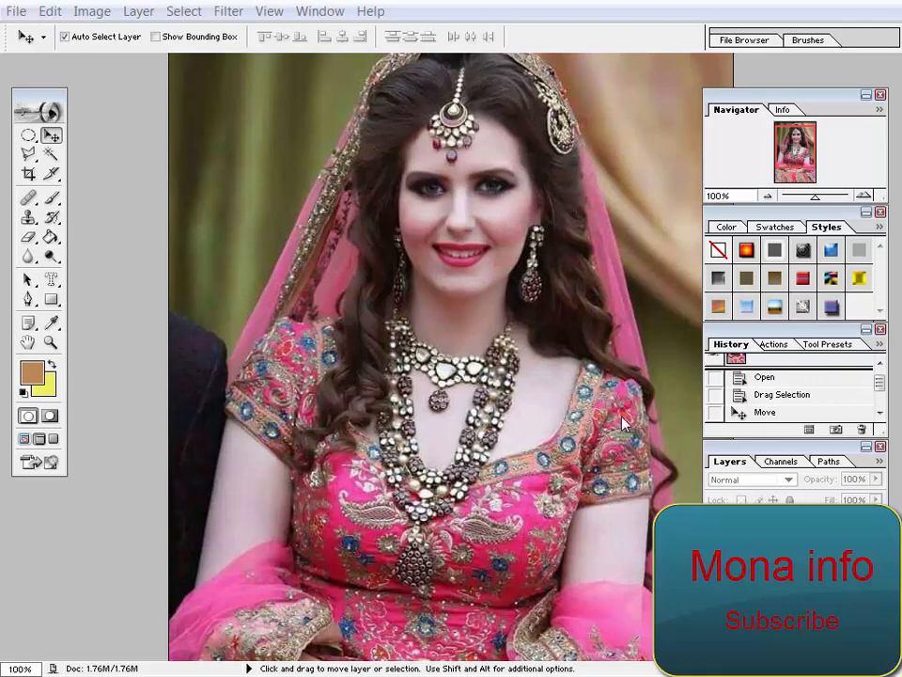
# Step: Return the bride photo to a standard floating window, zoom out to 50%, and shrink the window to fit the picture
pyautogui.press('f')
pyautogui.press('f')
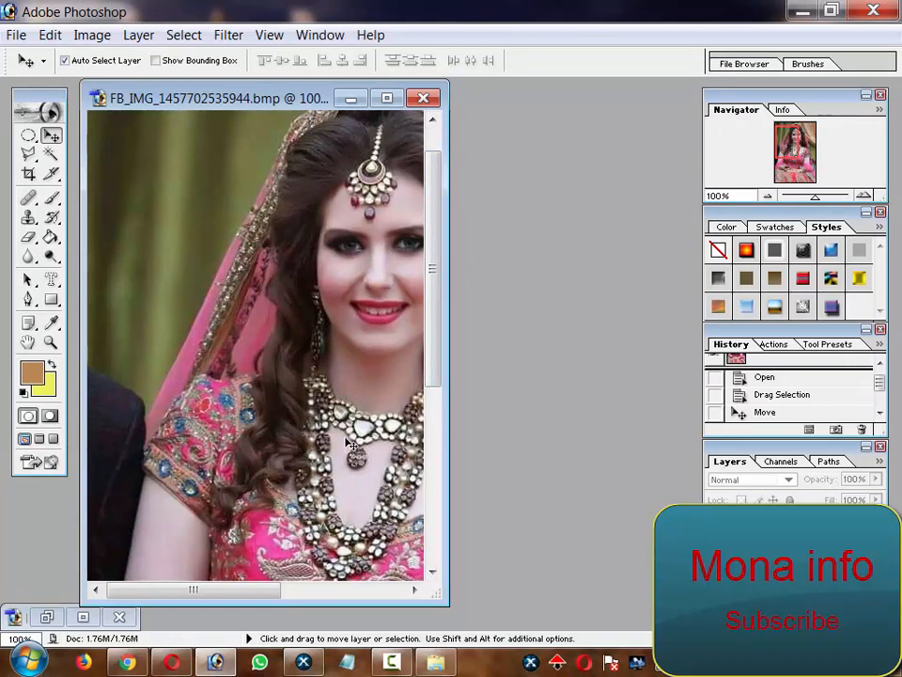
pyautogui.press('space')
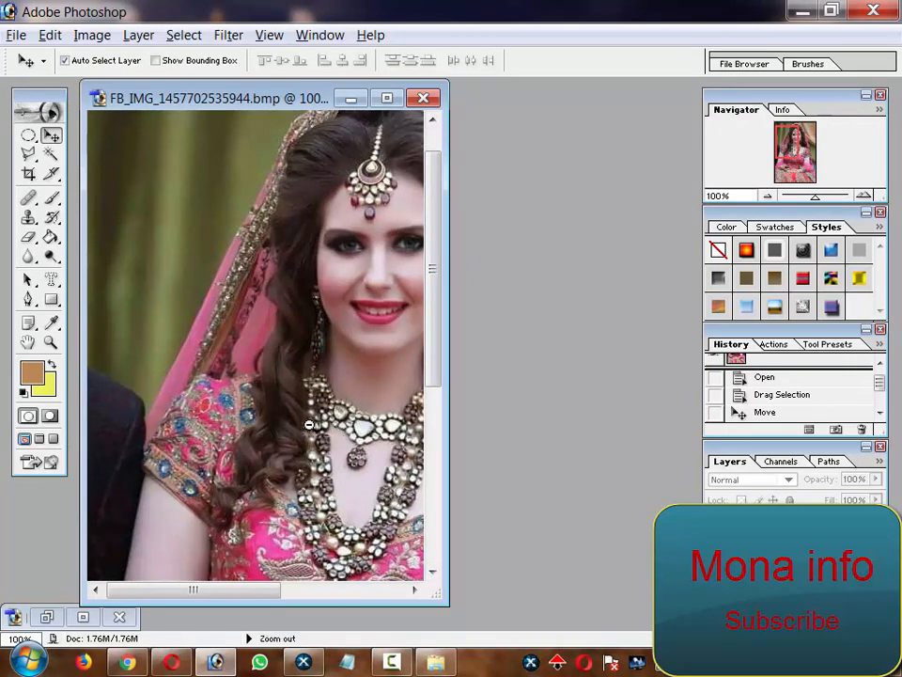
pyautogui.keyDown('alt'); pyautogui.click(310, 424); pyautogui.keyUp('alt')
pyautogui.keyDown('alt'); pyautogui.click(310, 425); pyautogui.keyUp('alt')
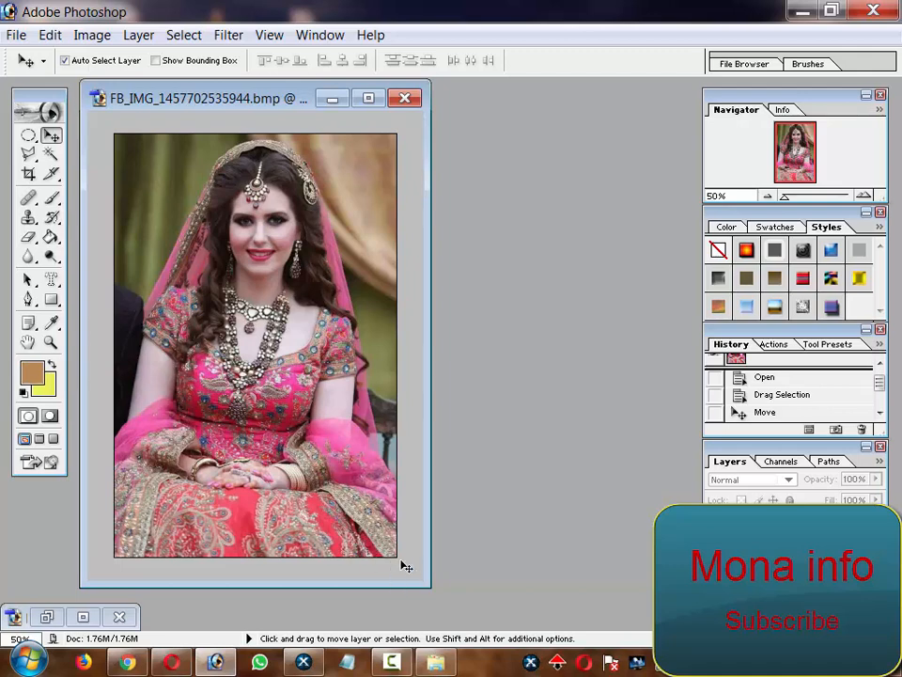
pyautogui.moveTo(420, 584); pyautogui.dragTo(392, 545)
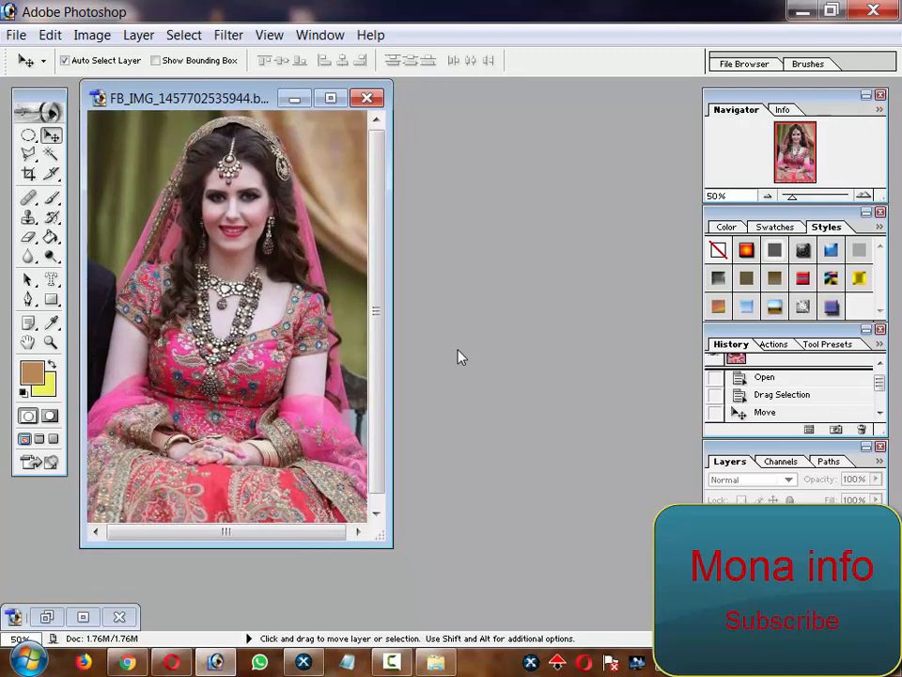
pyautogui.hotkey('ctrl', 'o')
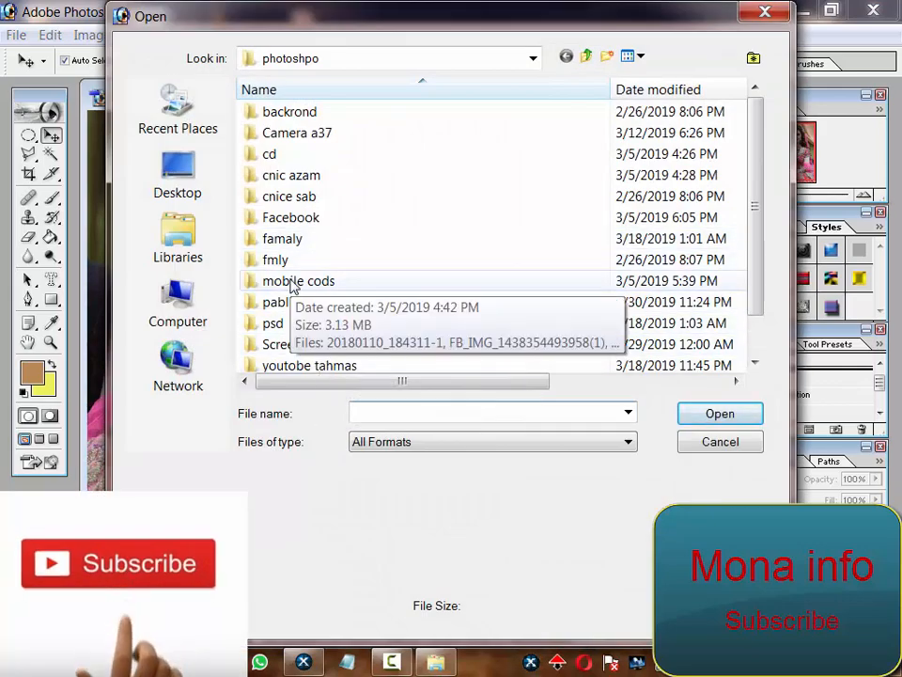
pyautogui.doubleClick(288, 308)
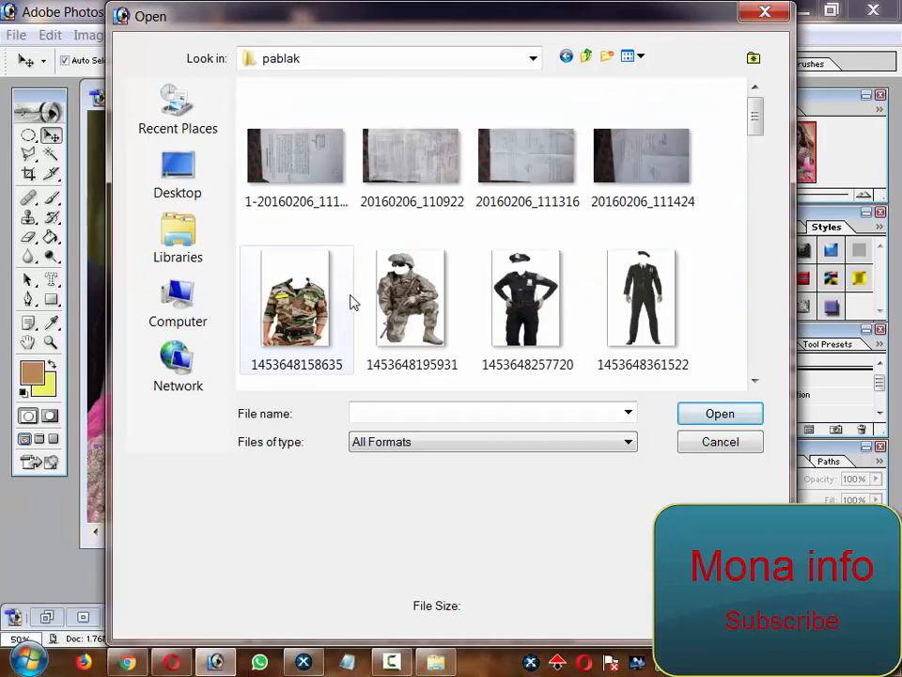
pyautogui.scroll(-3, 355, 301)
pyautogui.scroll(3, 363, 302)
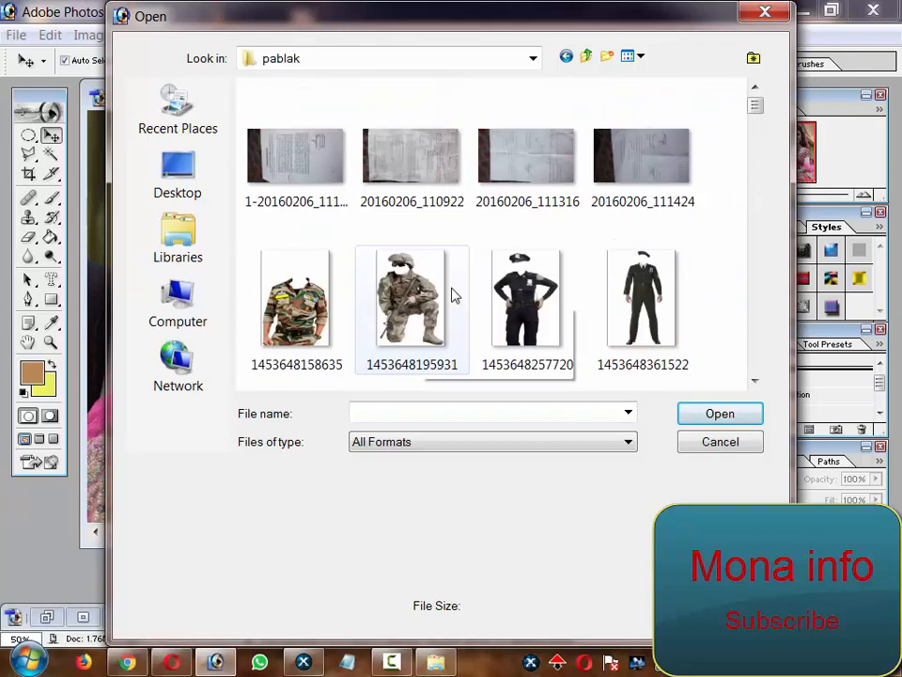
pyautogui.scroll(-1, 463, 298)
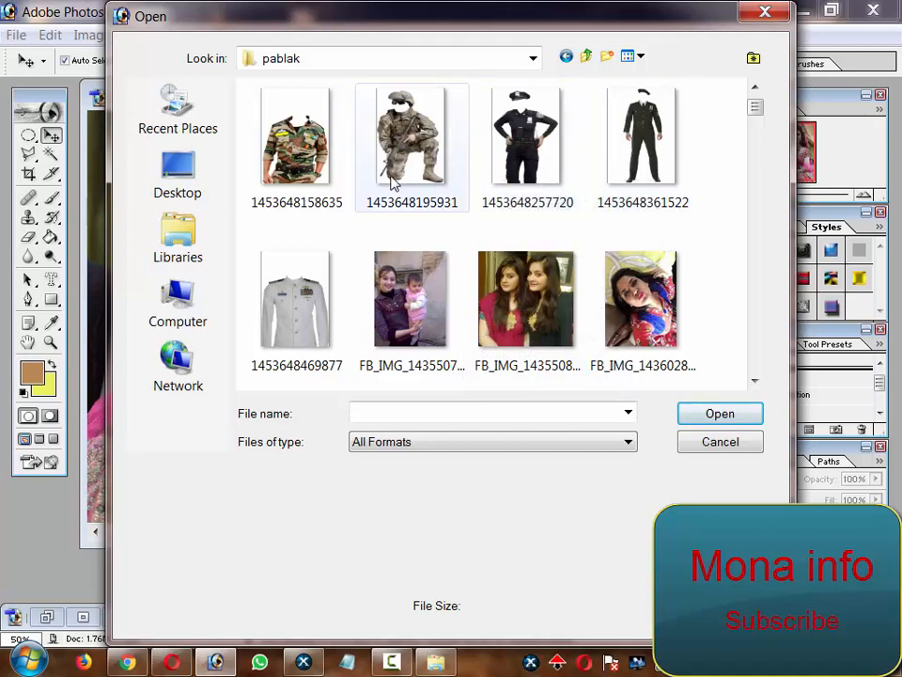
pyautogui.scroll(-2, 352, 277)
pyautogui.scroll(-2, 367, 268)
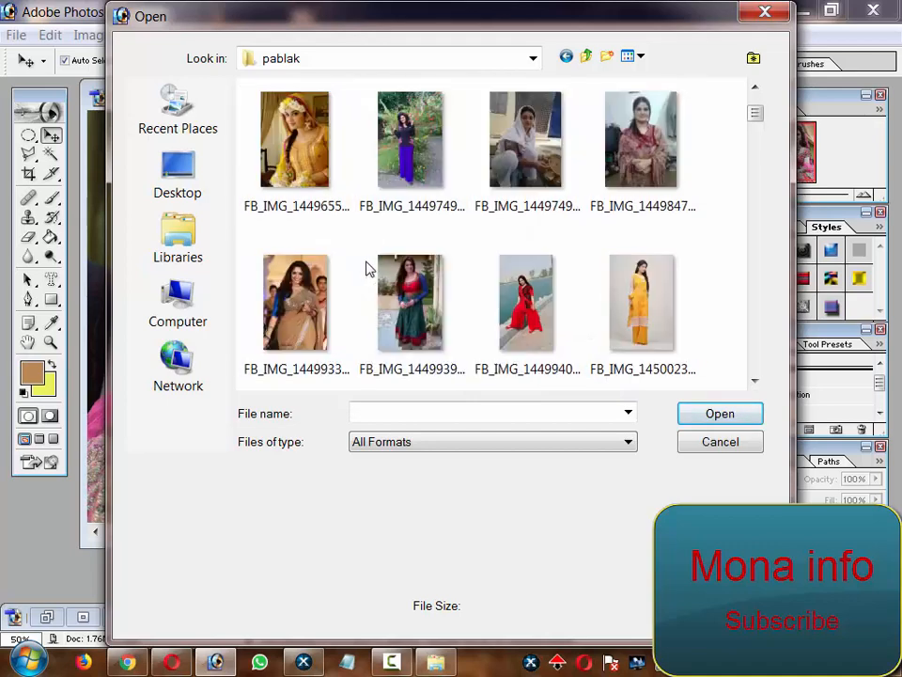
pyautogui.scroll(-2, 366, 266)
pyautogui.scroll(-1, 367, 266)
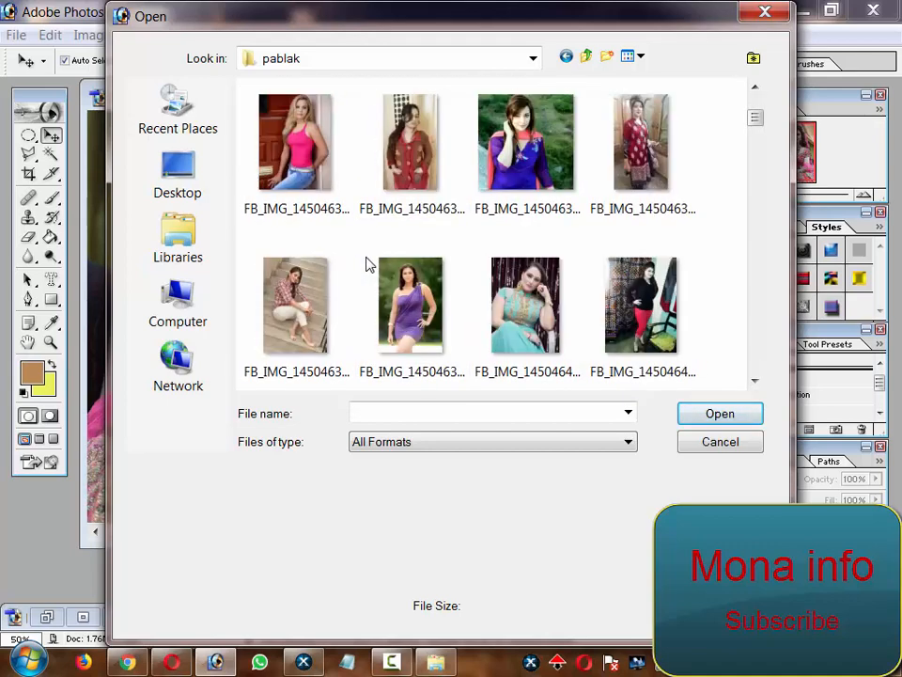
pyautogui.scroll(-2, 366, 264)
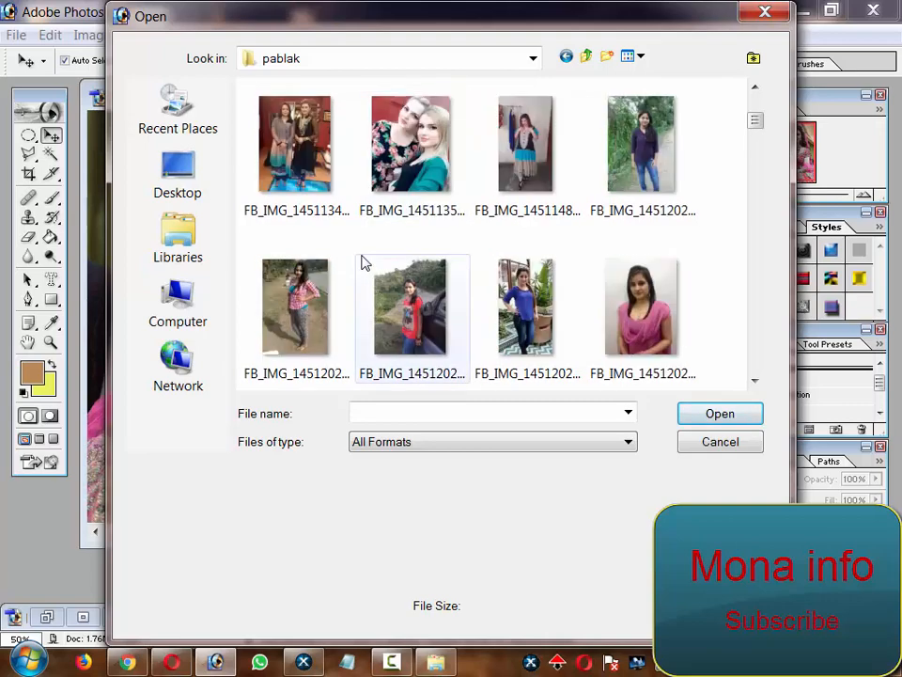
pyautogui.scroll(-2, 366, 264)
pyautogui.scroll(-2, 367, 263)
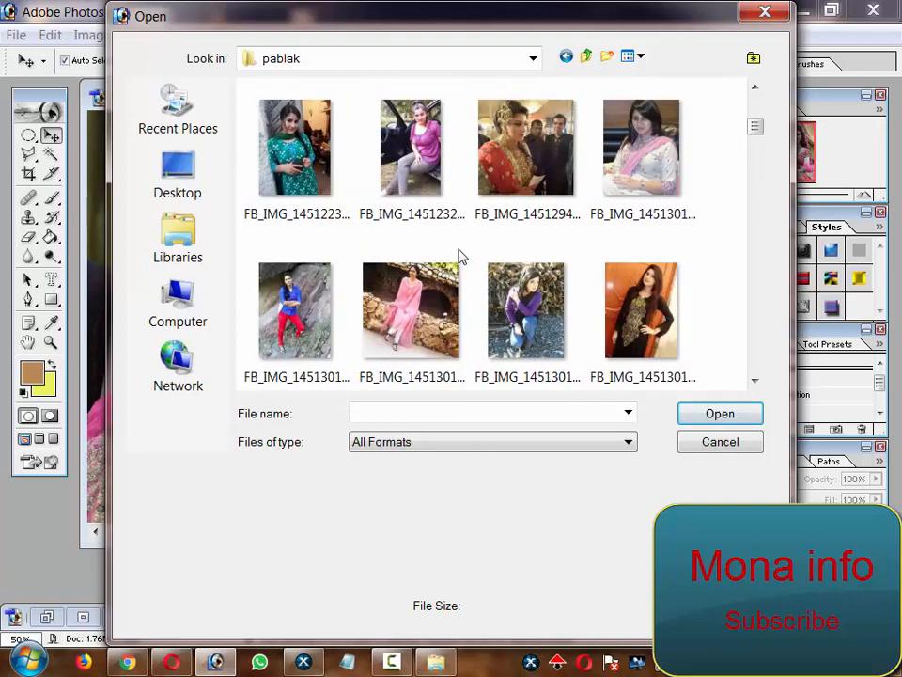
pyautogui.click(710, 450)
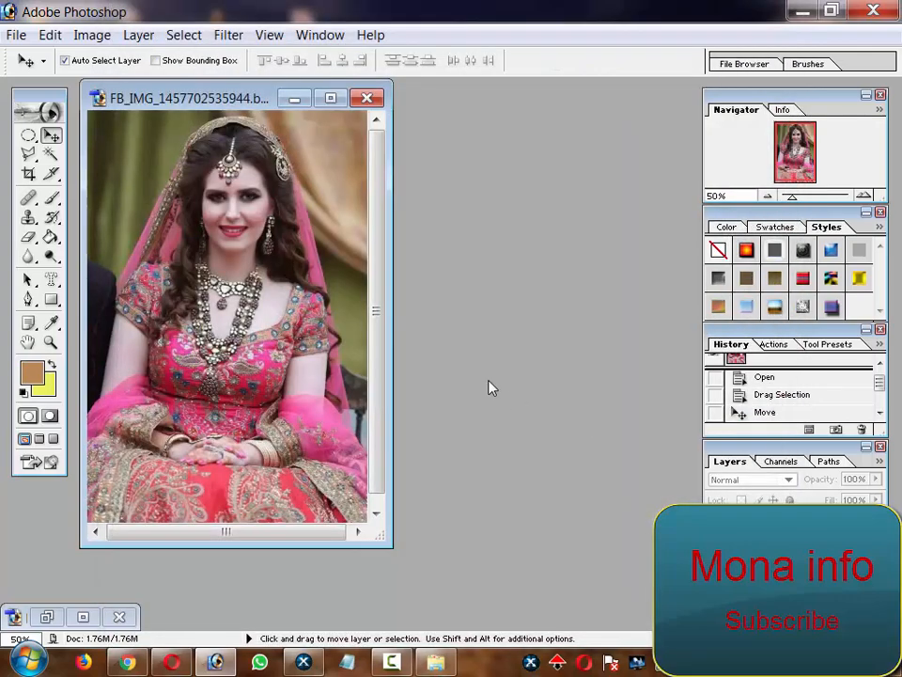
pyautogui.hotkey('ctrl', 'o')
pyautogui.click(695, 447)
# Step: Restore the minimised photo of the woman in yellow beside the bride photo and clear its existing selection
pyautogui.click(46, 617)
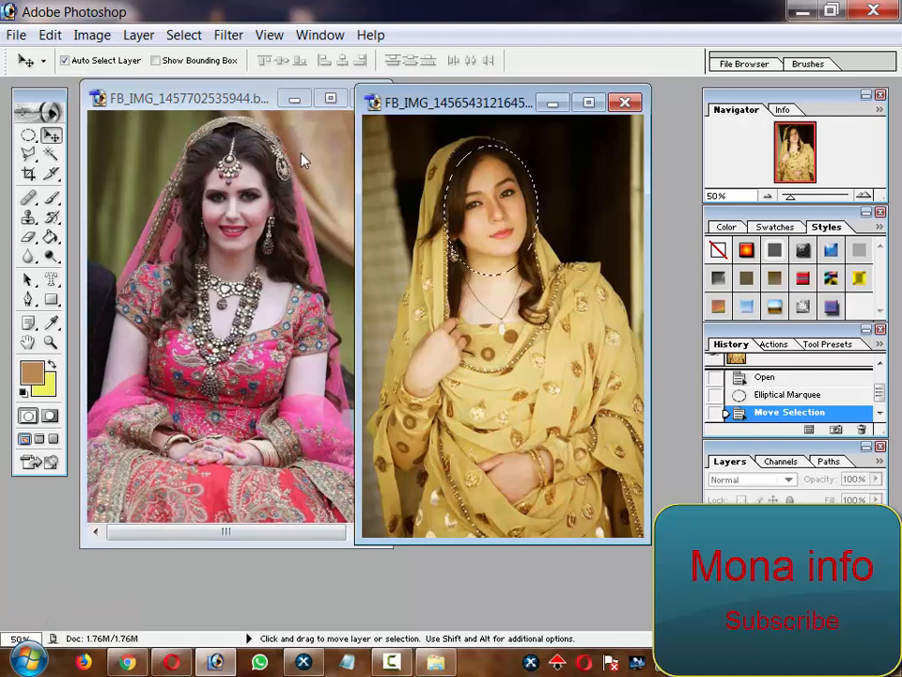
pyautogui.hotkey('ctrl', 'd')
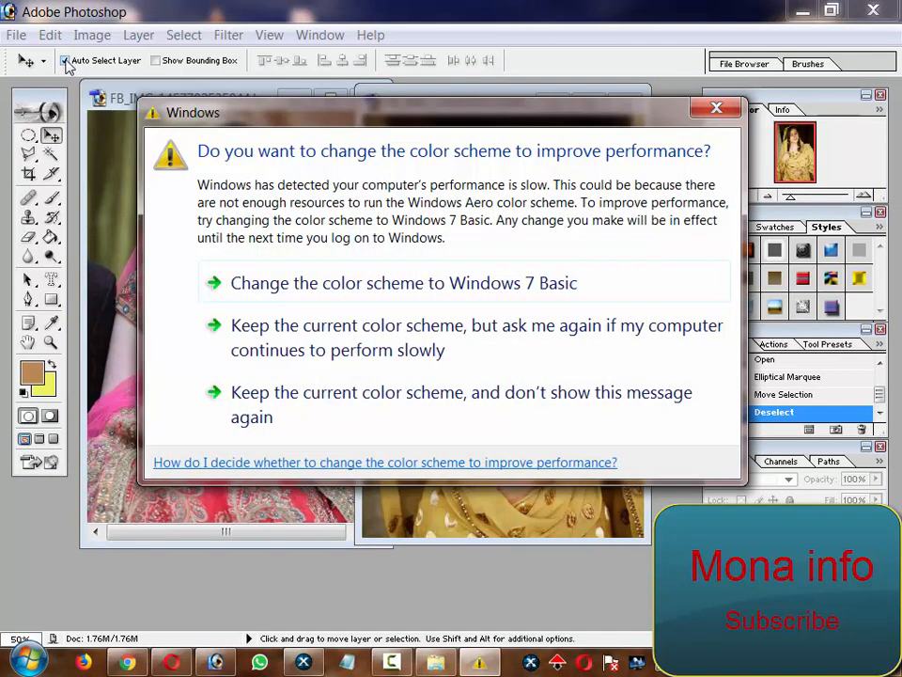
pyautogui.click(717, 111)
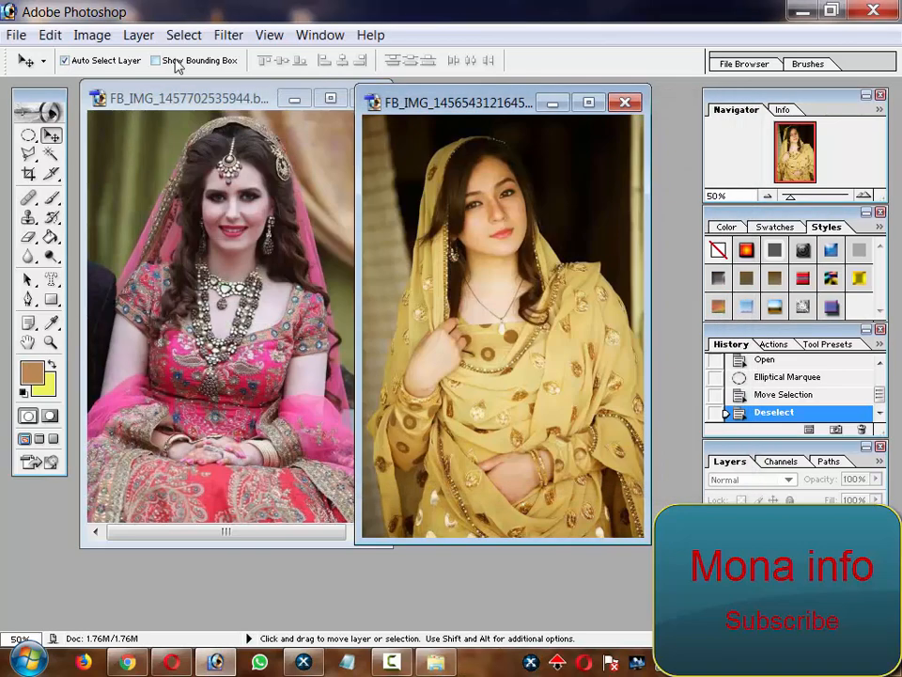
pyautogui.click(64, 60)
pyautogui.click(63, 60)
# Step: Draw an elliptical marquee around the face of the woman in yellow and shift the outline to centre it on her face
pyautogui.click(28, 137)
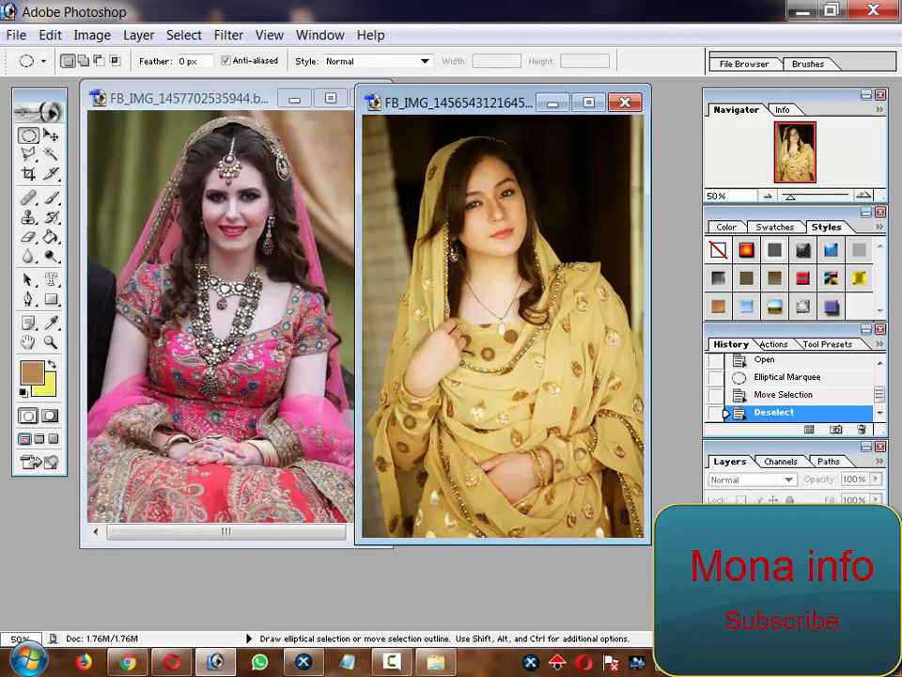
pyautogui.moveTo(451, 153); pyautogui.dragTo(537, 287)
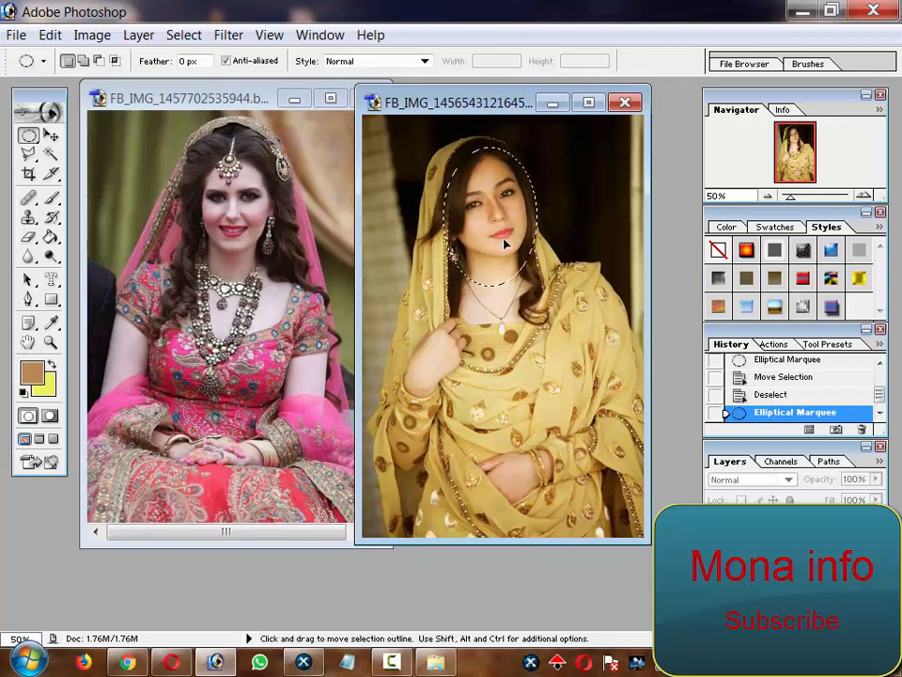
pyautogui.moveTo(504, 242); pyautogui.dragTo(509, 239)
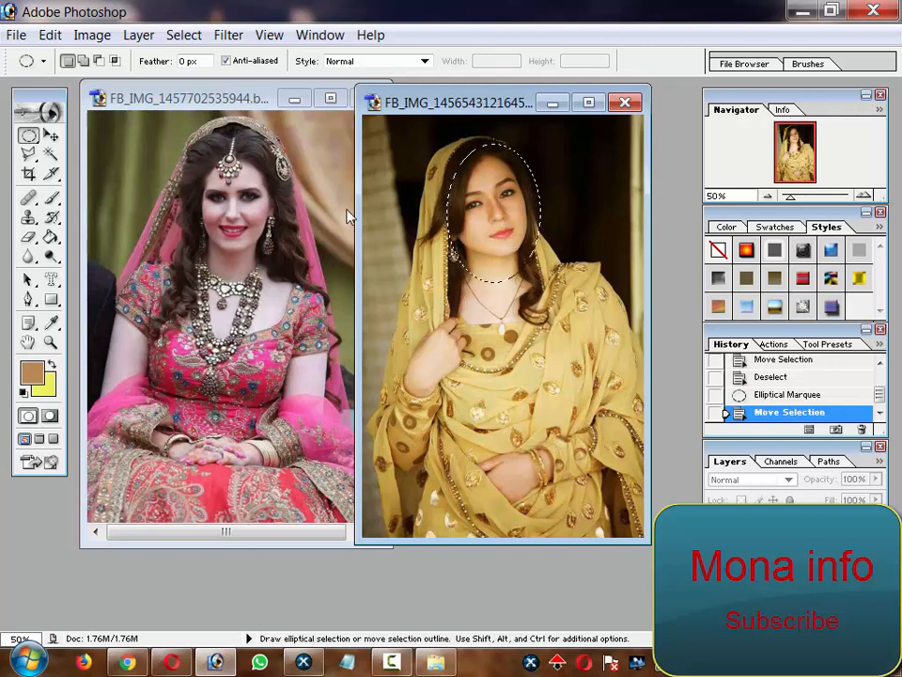
# Step: Move the selected face into the bride photo with the Move tool and position it over the bride's face
pyautogui.click(51, 137)
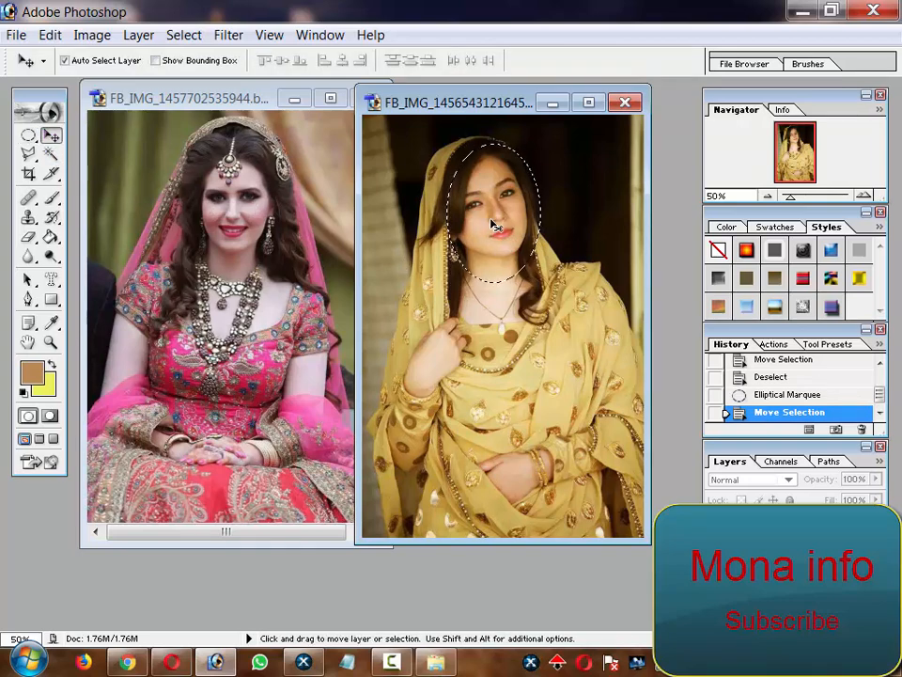
pyautogui.moveTo(490, 227); pyautogui.dragTo(272, 231)
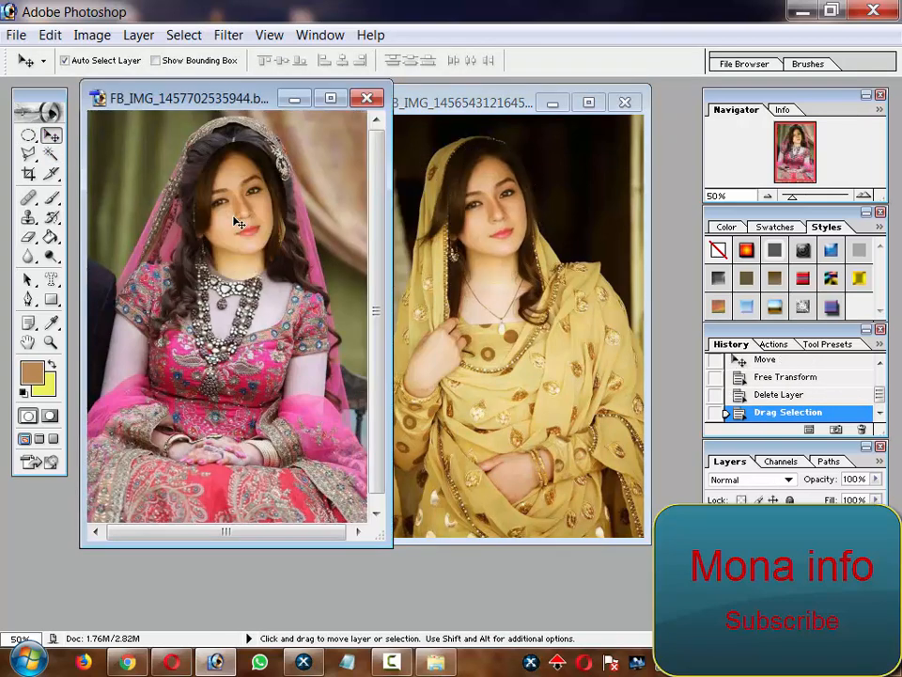
pyautogui.moveTo(240, 226); pyautogui.dragTo(223, 239)
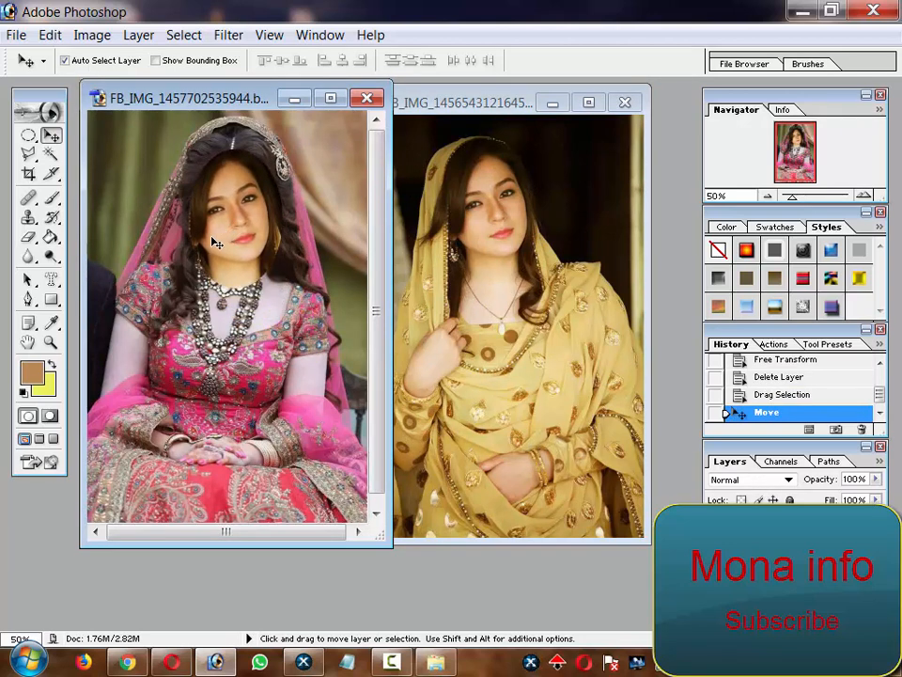
# Step: Free Transform the pasted face, turning it 90° counterclockwise, then by 180°, and rotate it freehand upright to about 3.6°
pyautogui.hotkey('ctrl', 't')
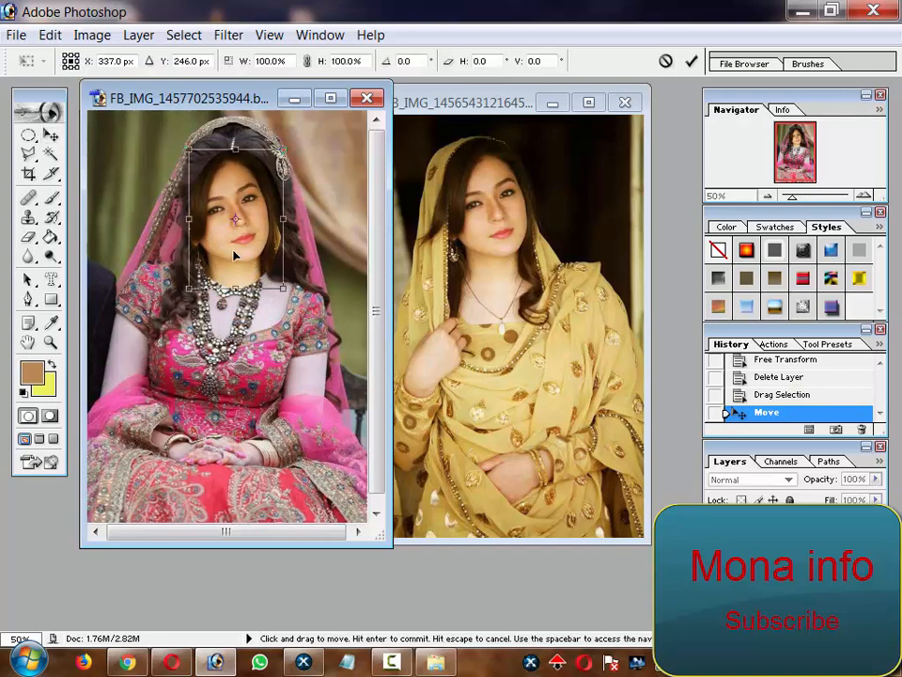
pyautogui.rightClick(236, 257)
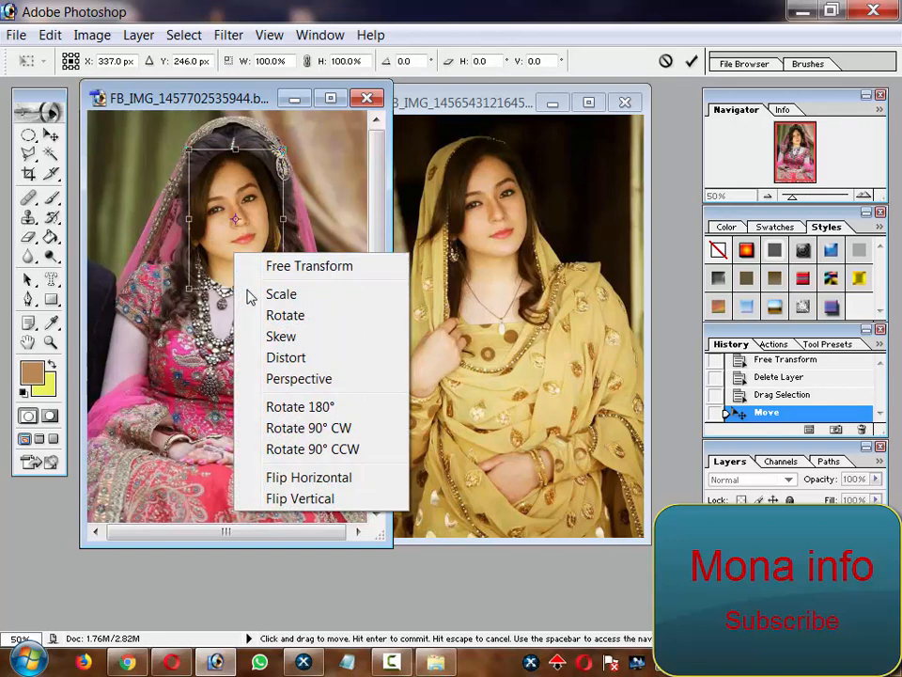
pyautogui.click(305, 456)
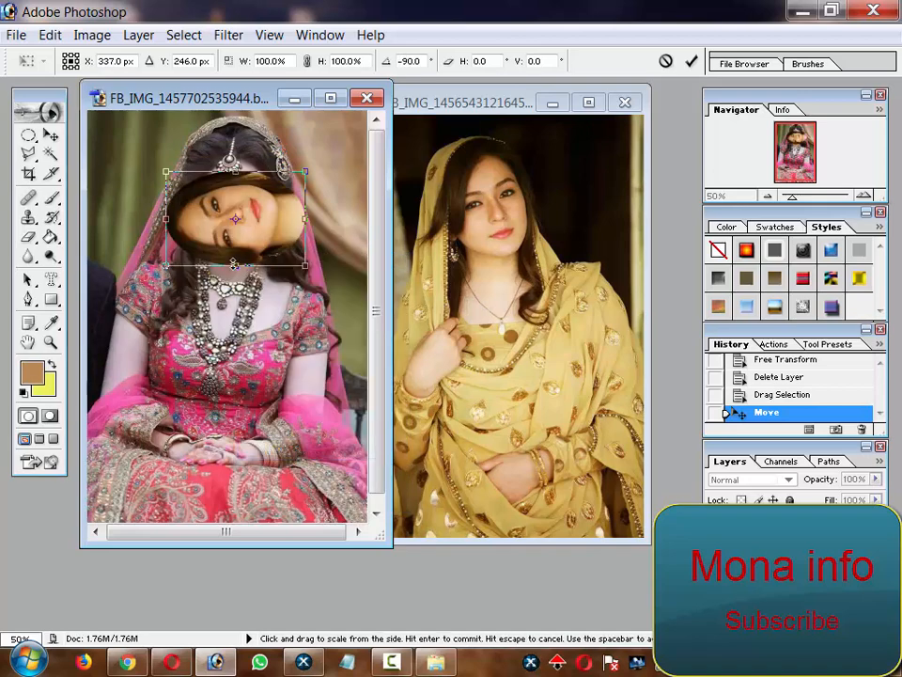
pyautogui.rightClick(261, 235)
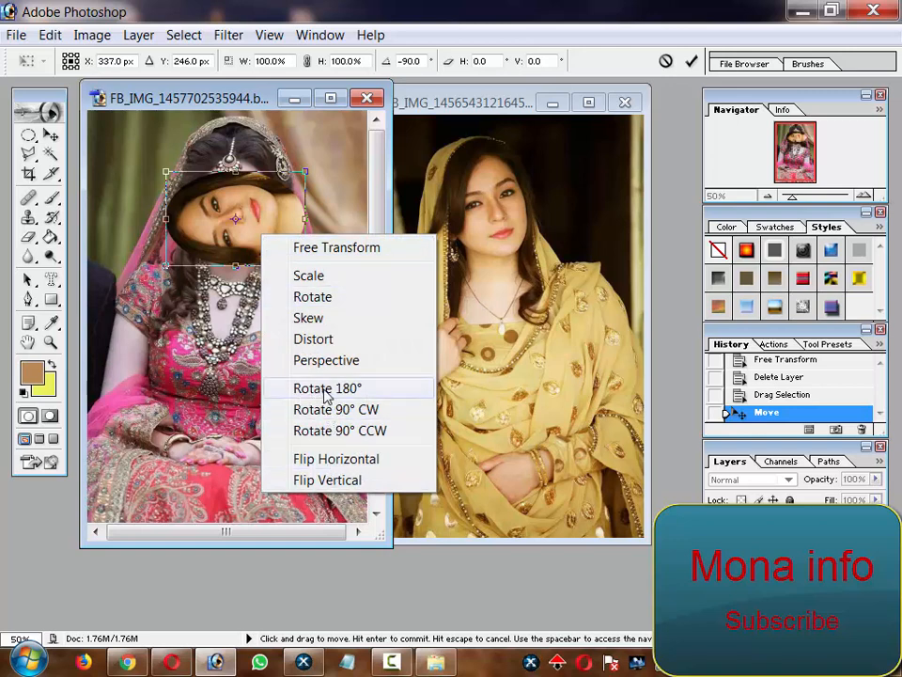
pyautogui.click(326, 390)
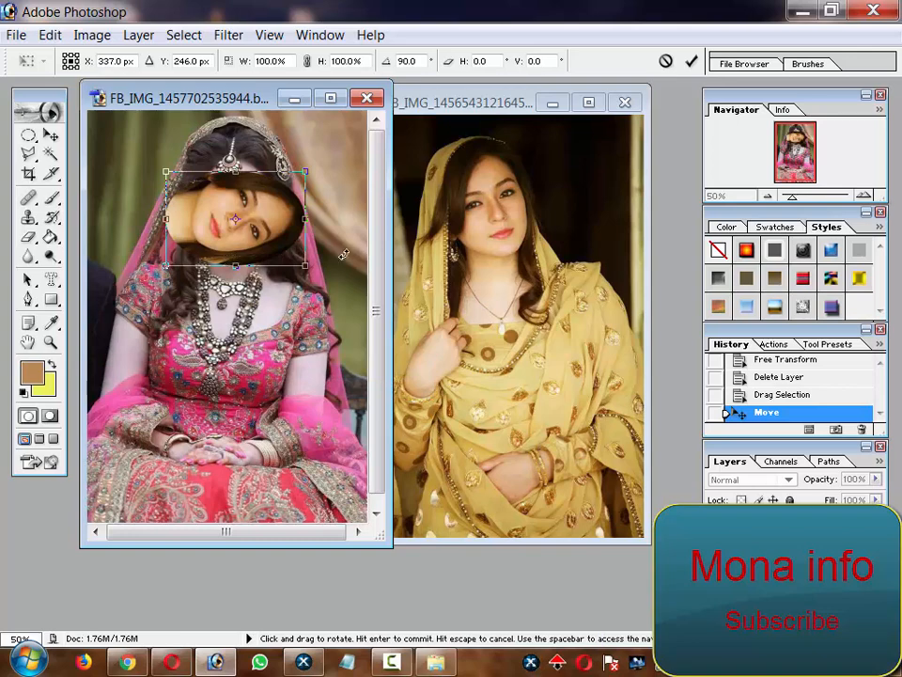
pyautogui.moveTo(335, 239); pyautogui.dragTo(283, 155)
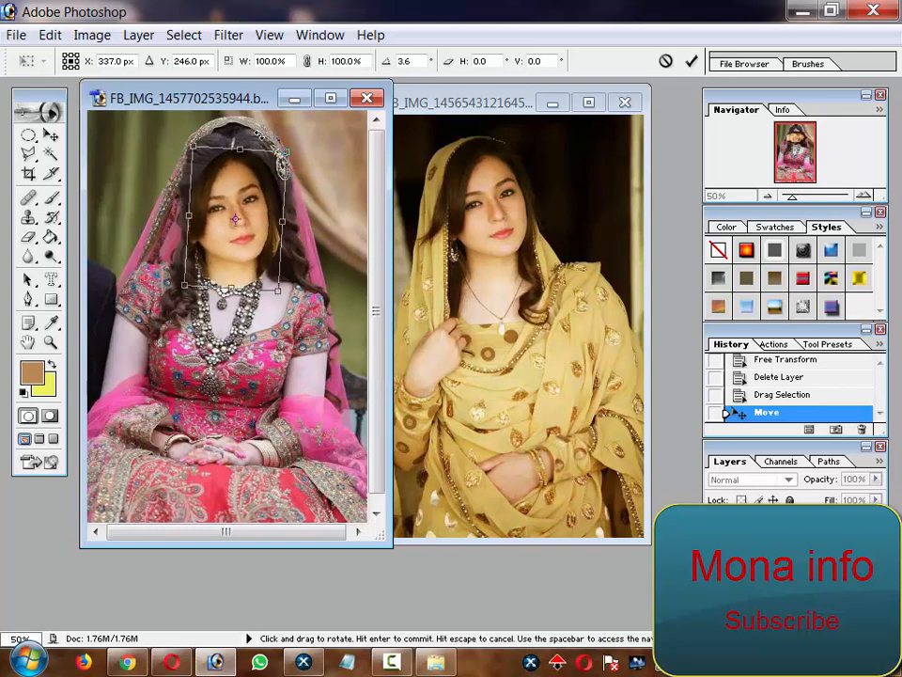
# Step: Turn the pasted face 90° clockwise and rotate it freehand back upright to a tilt of about 2.5°
pyautogui.rightClick(258, 244)
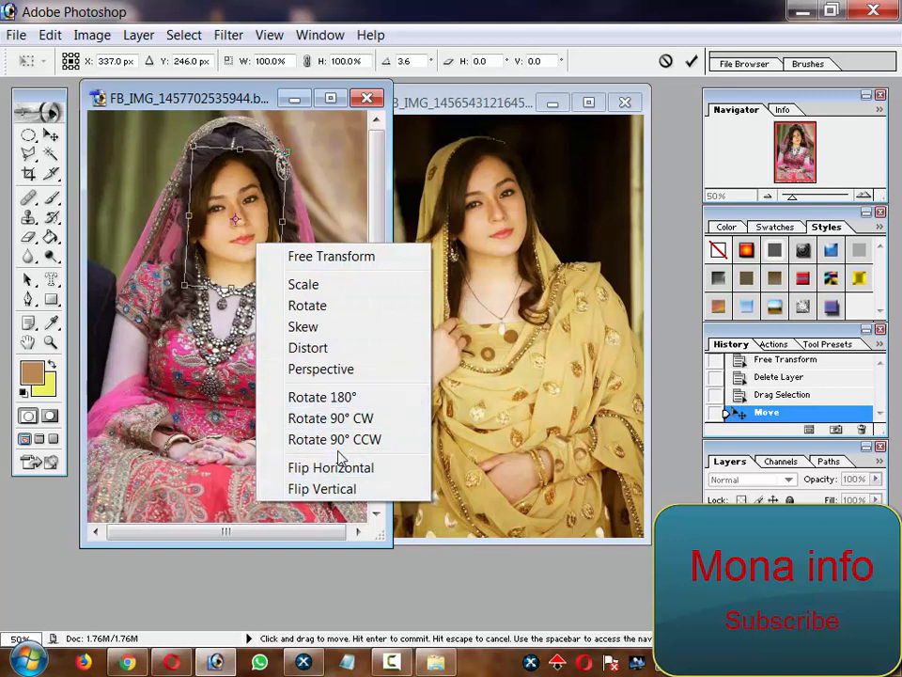
pyautogui.click(336, 418)
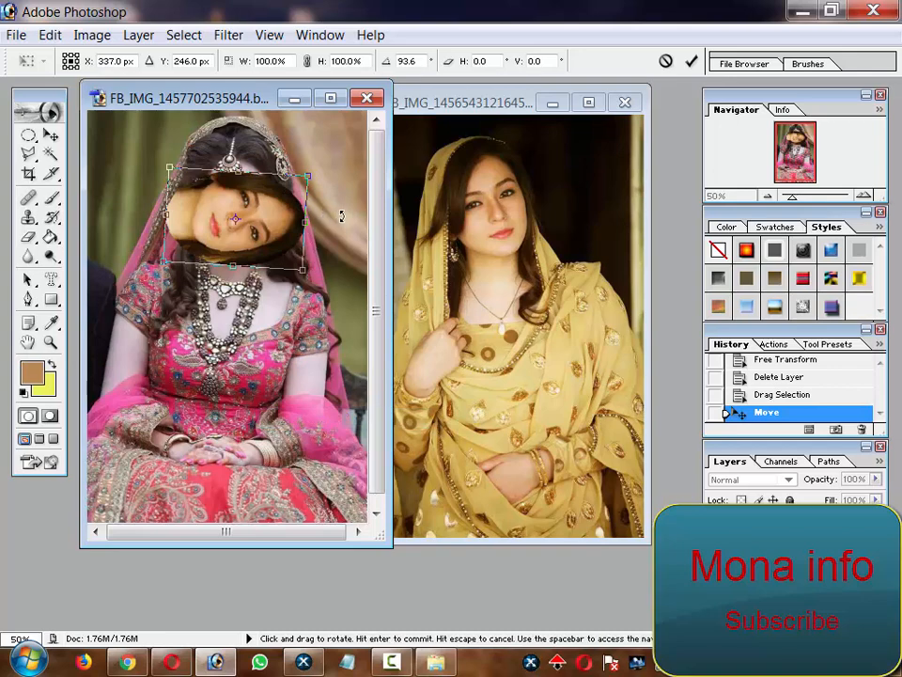
pyautogui.moveTo(340, 212); pyautogui.dragTo(218, 146)
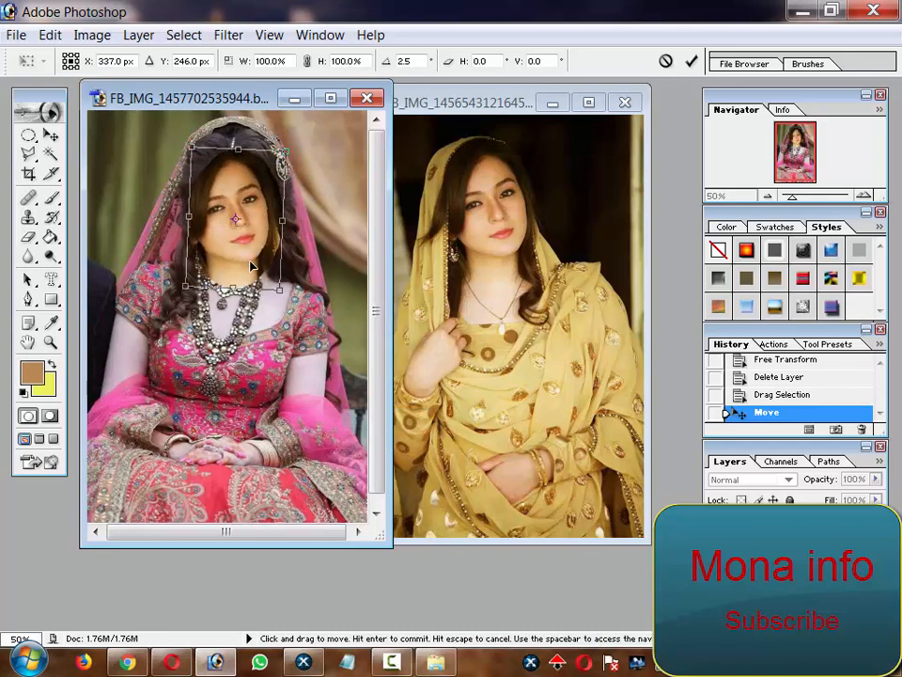
pyautogui.rightClick(251, 257)
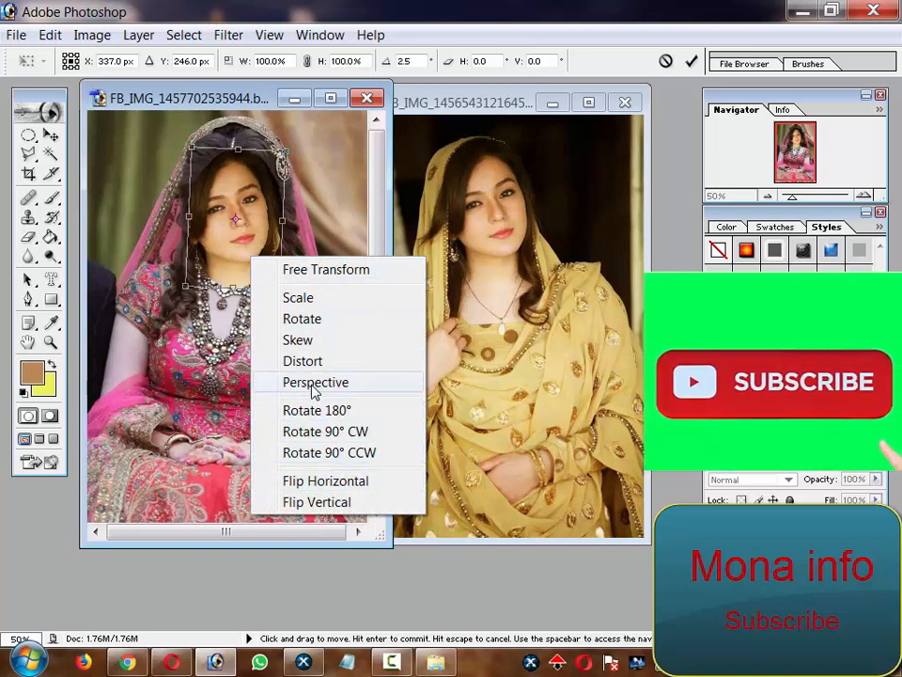
pyautogui.click(299, 322)
pyautogui.rightClick(238, 251)
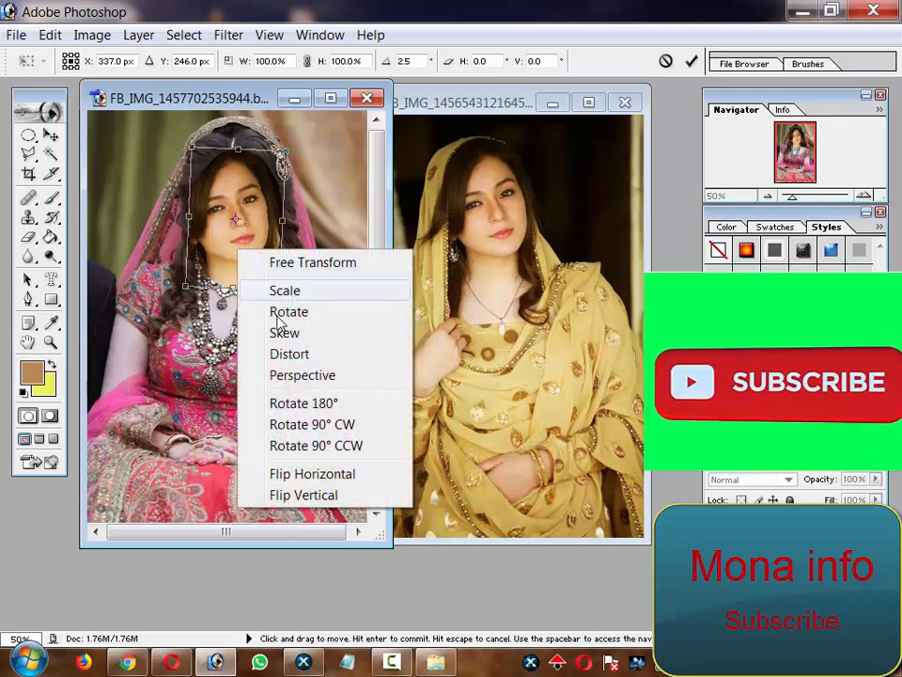
pyautogui.click(291, 299)
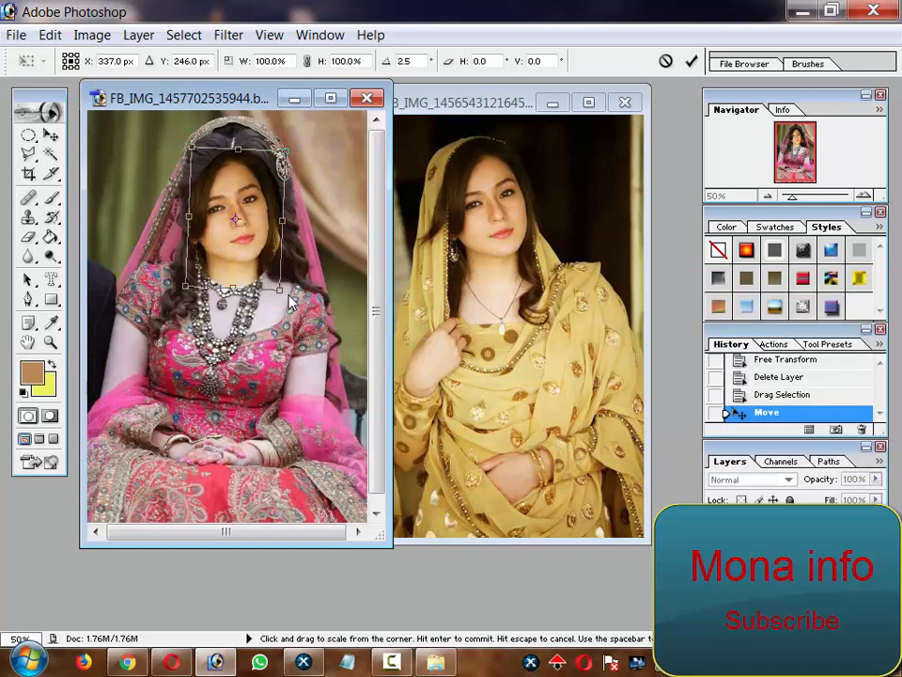
pyautogui.rightClick(261, 251)
pyautogui.click(301, 357)
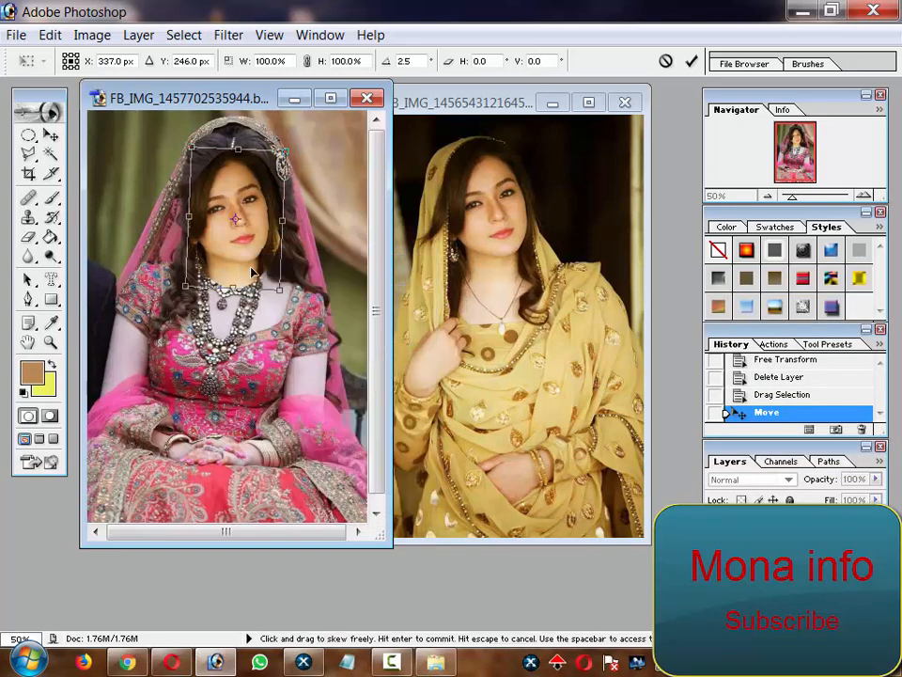
# Step: Turn the pasted face 90° clockwise and then 90° counterclockwise within the active transform
pyautogui.rightClick(243, 245)
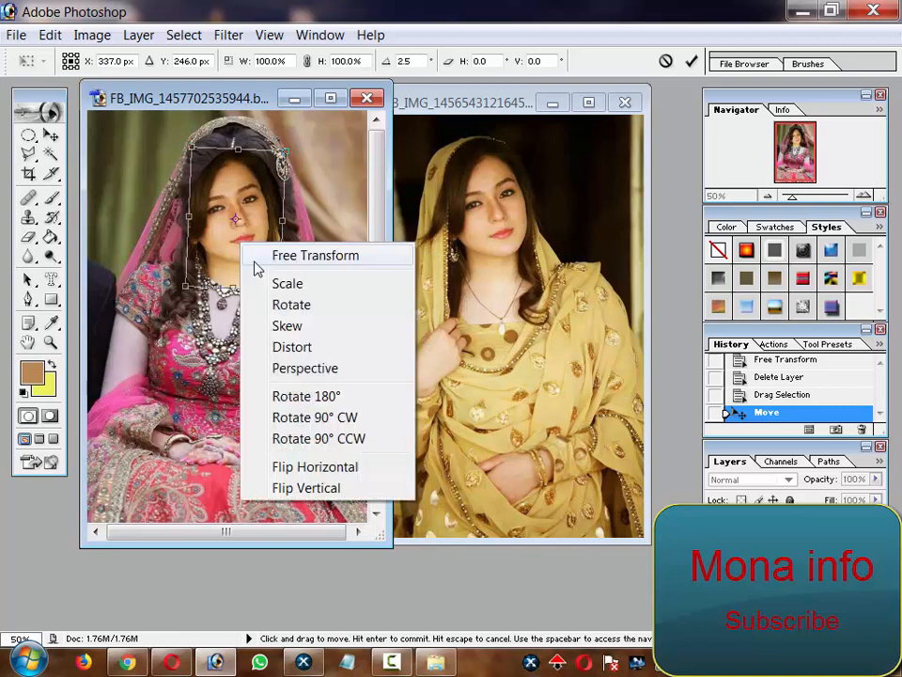
pyautogui.click(328, 423)
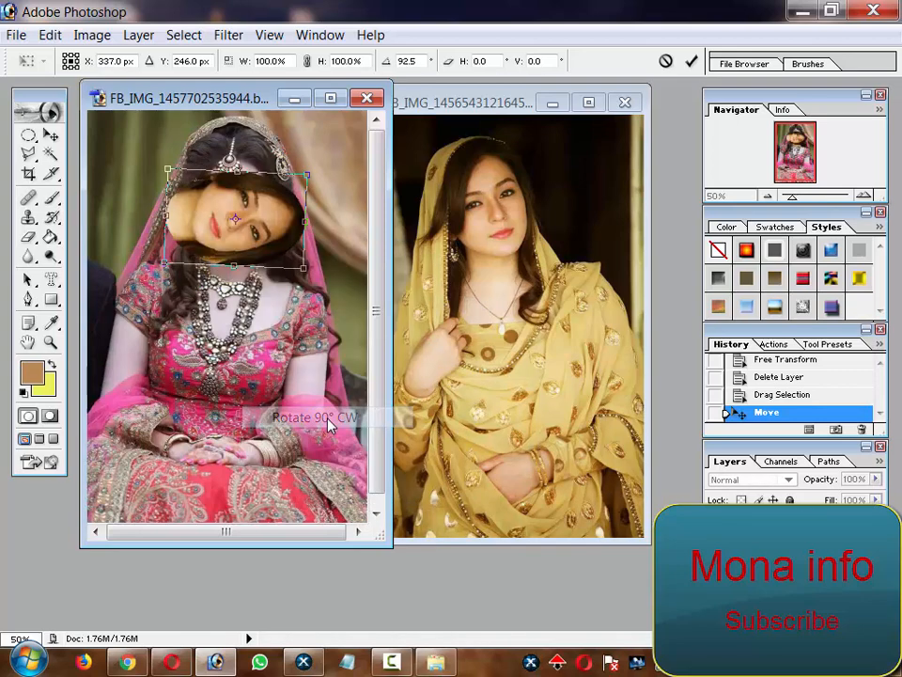
pyautogui.rightClick(253, 248)
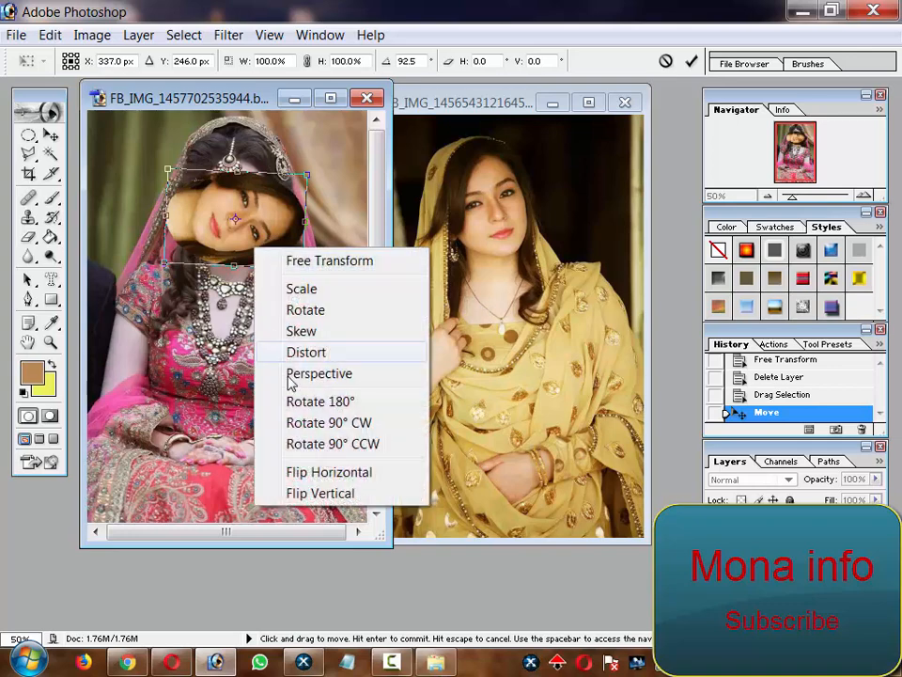
pyautogui.click(333, 443)
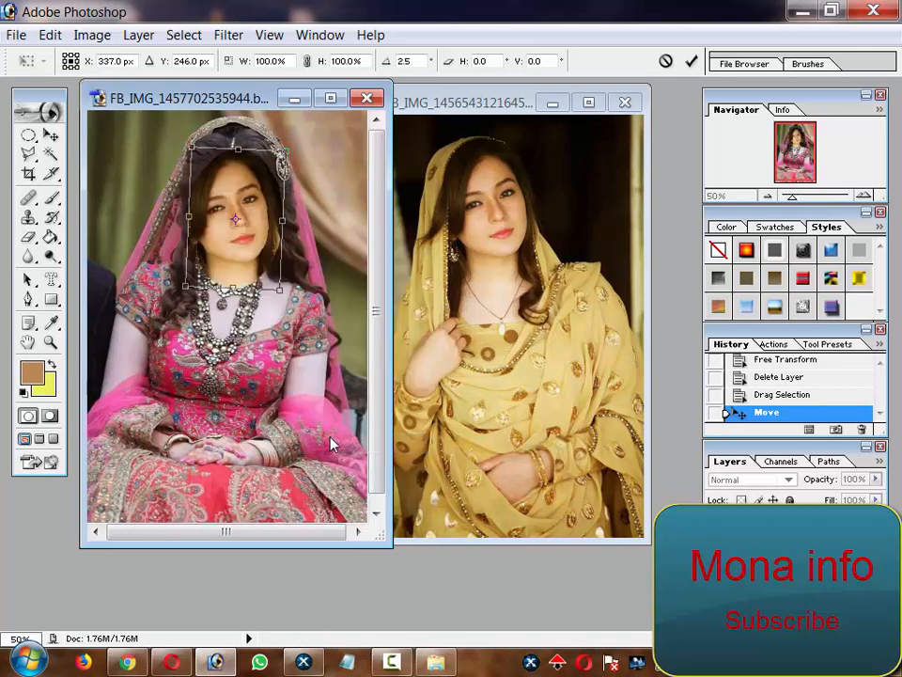
# Step: Flip the pasted face horizontally, shift it to about X 315 px, Y 244 px over the bride's face, and apply the transformation
pyautogui.rightClick(215, 247)
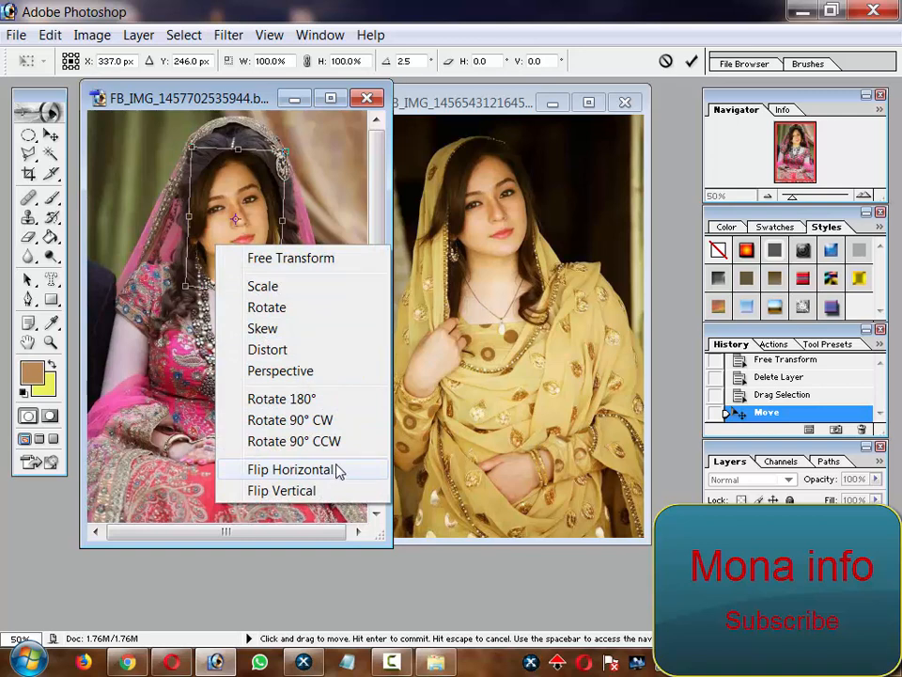
pyautogui.click(280, 371)
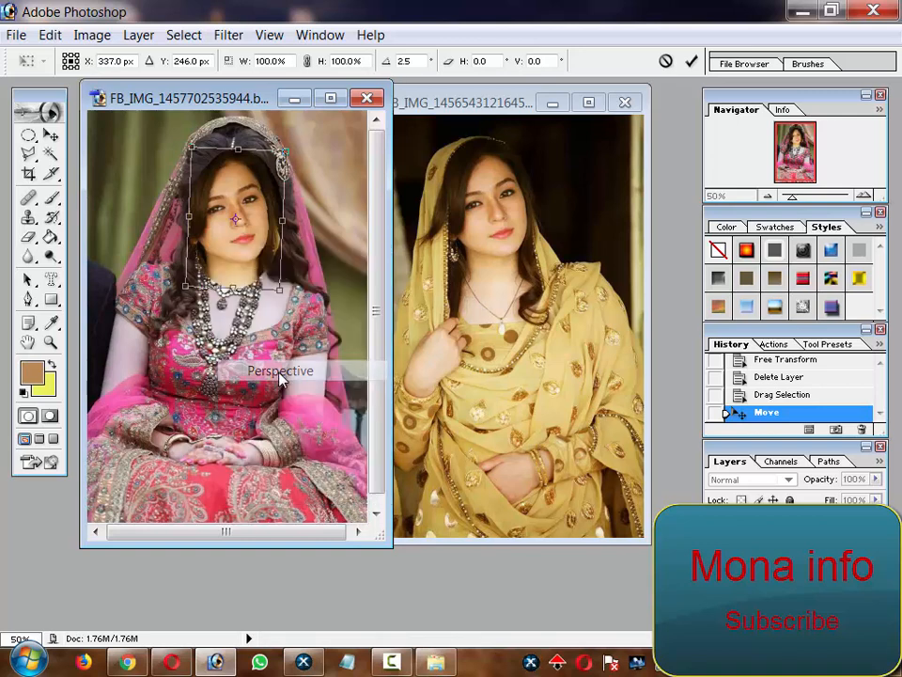
pyautogui.rightClick(258, 252)
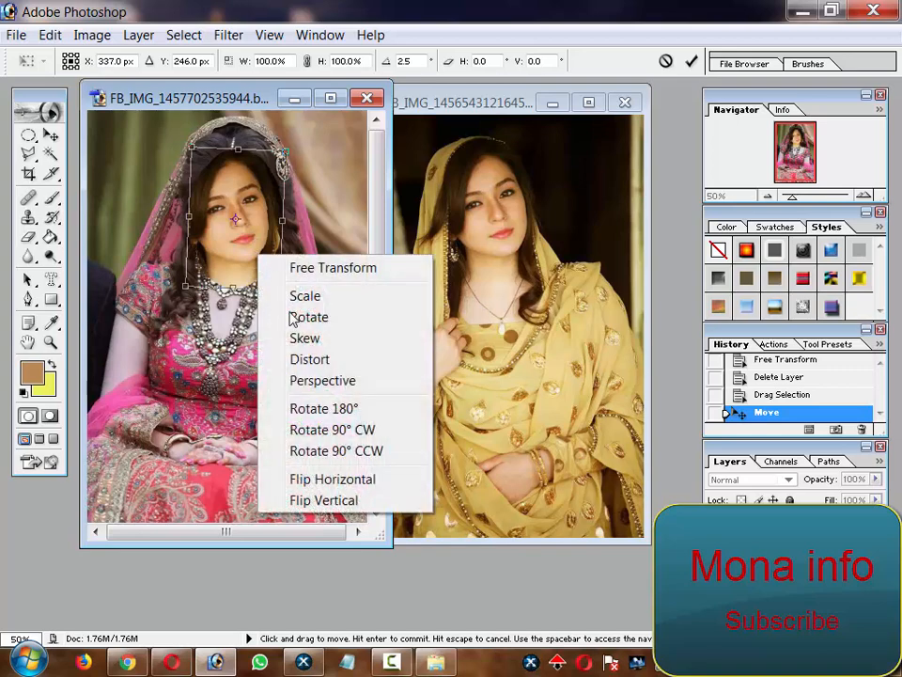
pyautogui.click(346, 482)
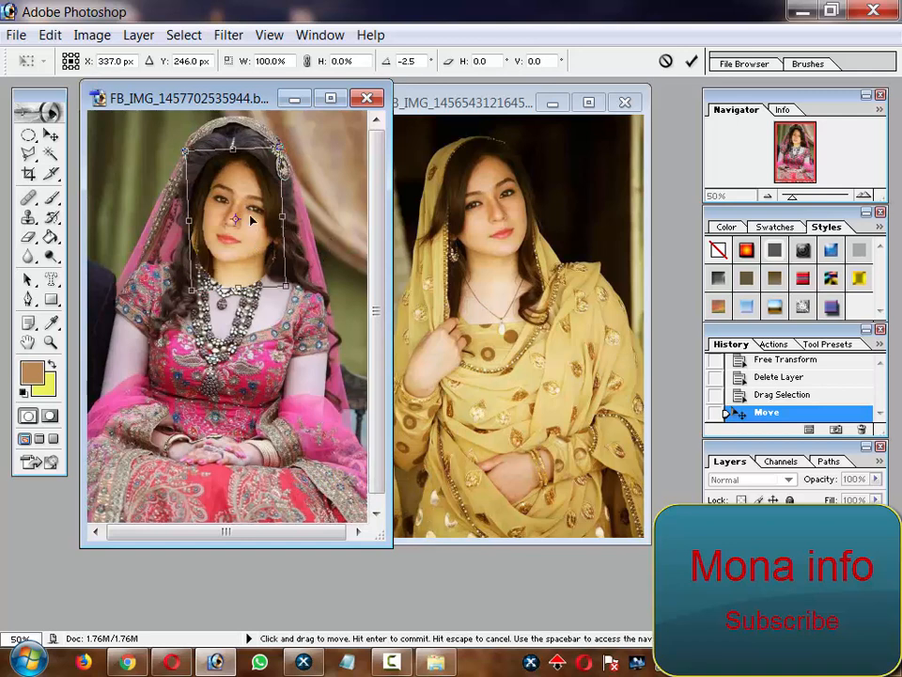
pyautogui.moveTo(236, 194); pyautogui.dragTo(211, 202)
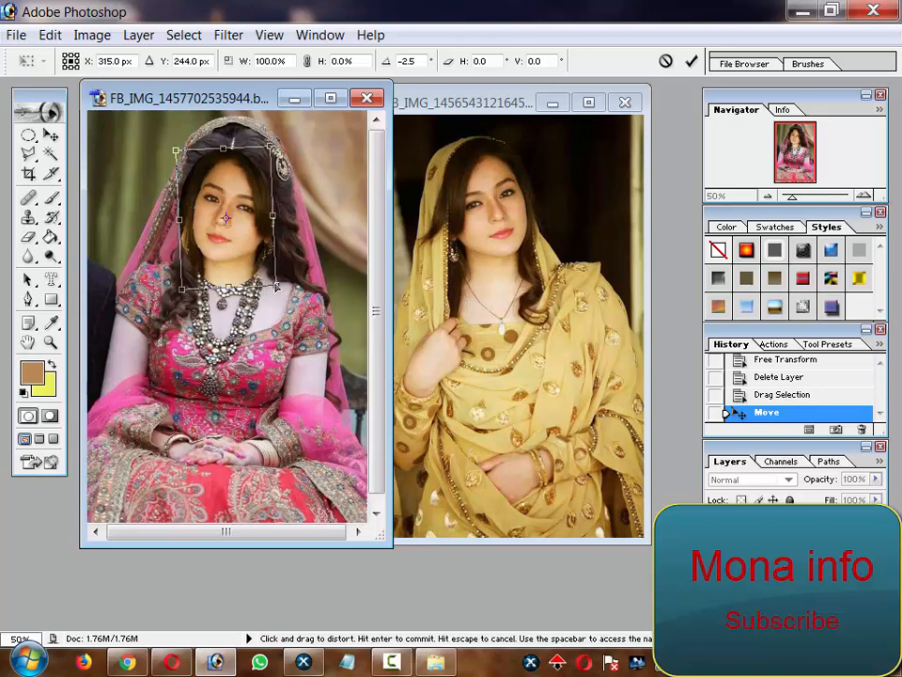
pyautogui.click(51, 136)
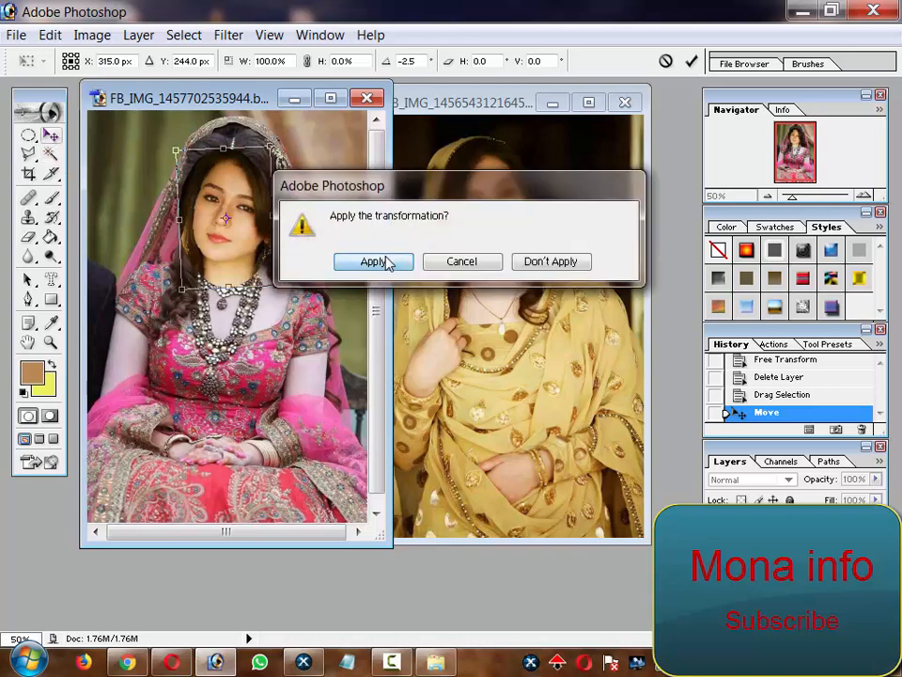
pyautogui.click(382, 259)
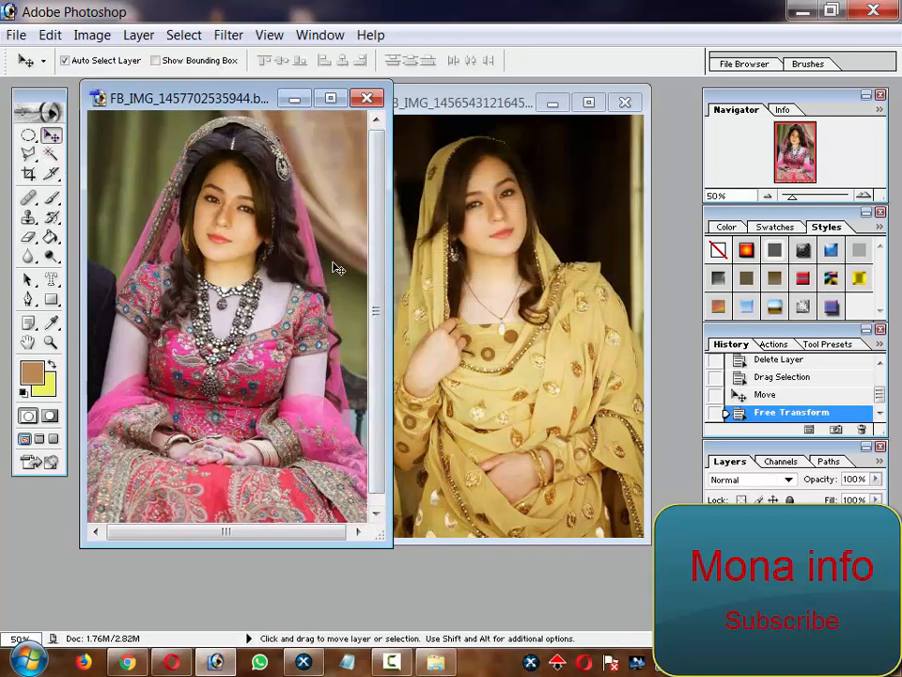
# Step: Desaturate the pasted face with Hue/Saturation, setting Hue to -3 and Saturation to -76
pyautogui.hotkey('ctrl', 'u')
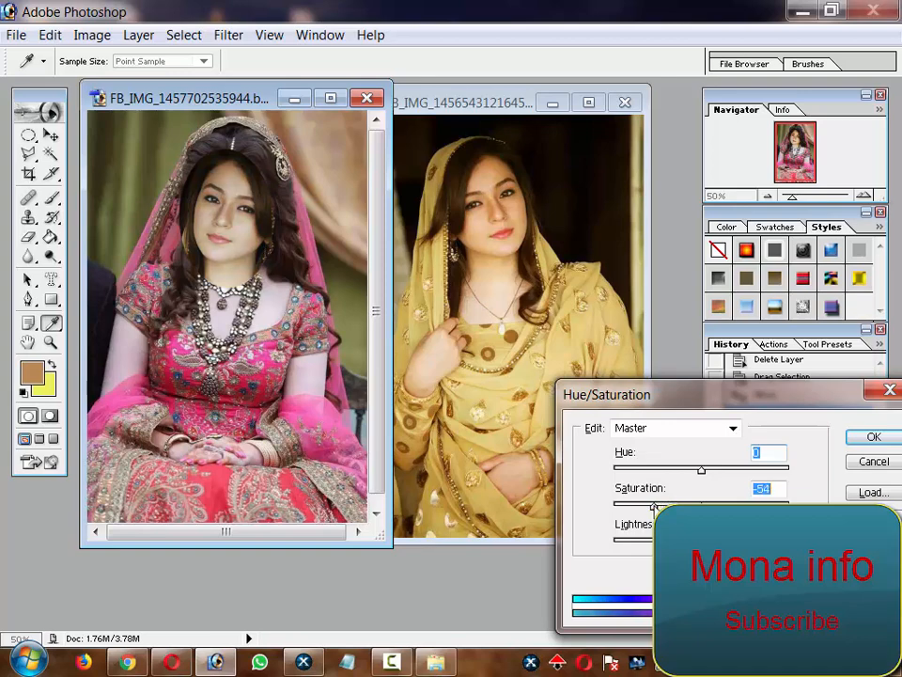
pyautogui.moveTo(655, 505); pyautogui.dragTo(632, 513)
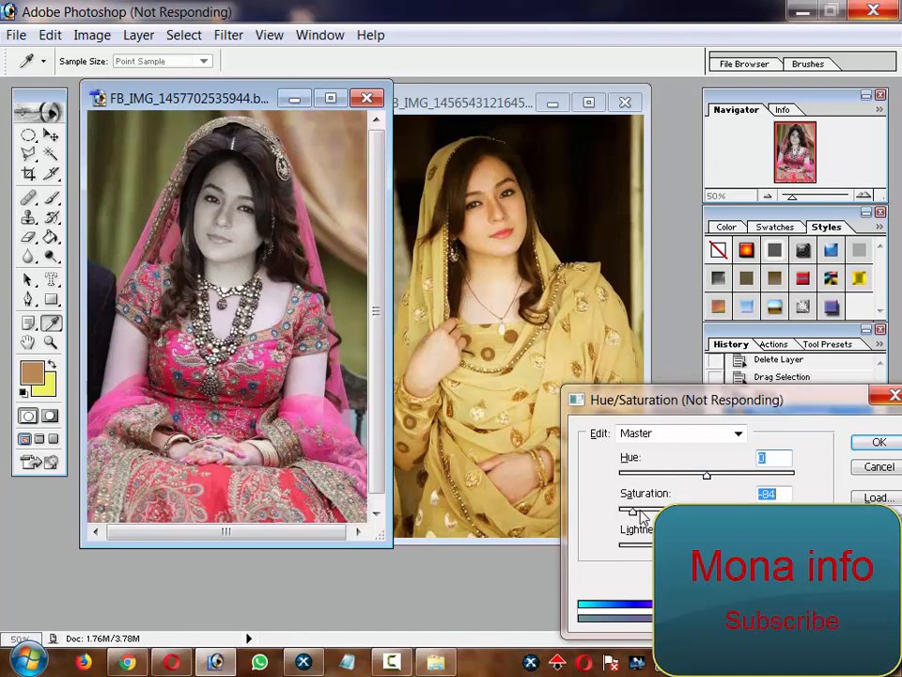
pyautogui.moveTo(635, 512); pyautogui.dragTo(624, 509)
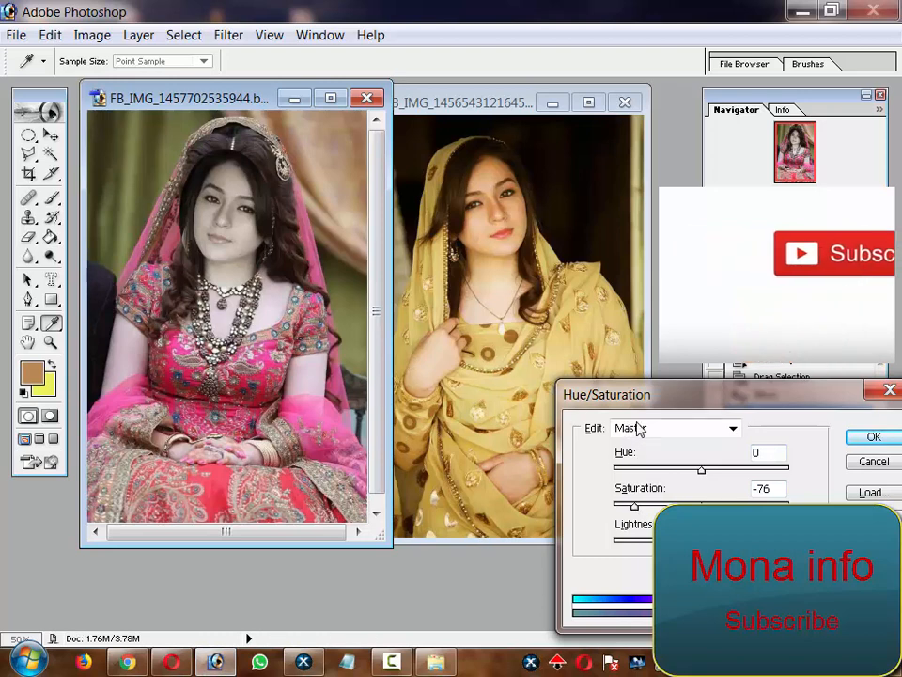
pyautogui.moveTo(702, 477)
pyautogui.mouseDown()
pyautogui.moveTo(685, 477)
pyautogui.moveTo(692, 466)
pyautogui.moveTo(701, 471)
pyautogui.mouseUp()
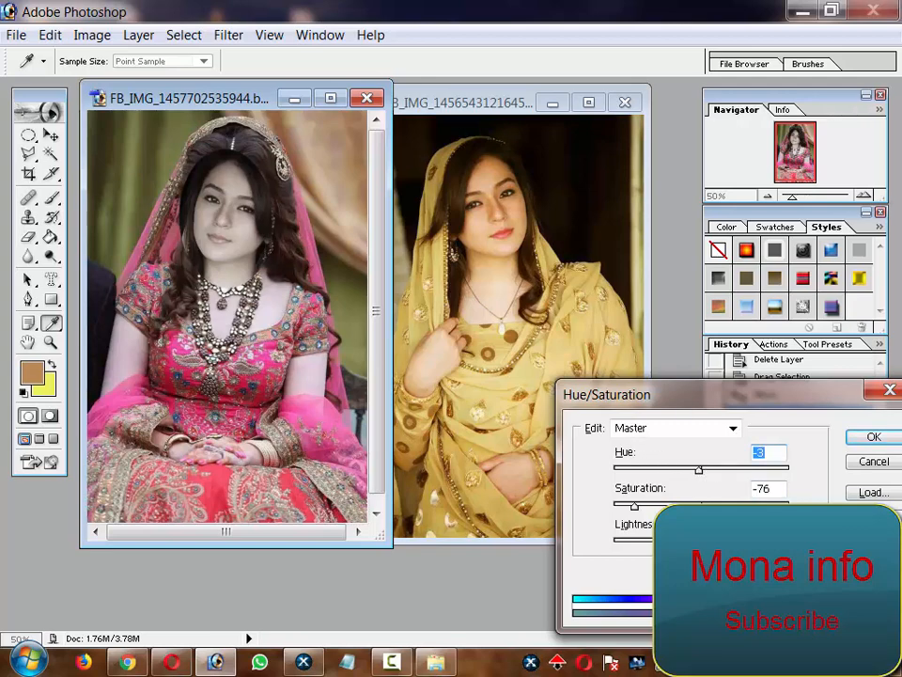
pyautogui.press('Return')
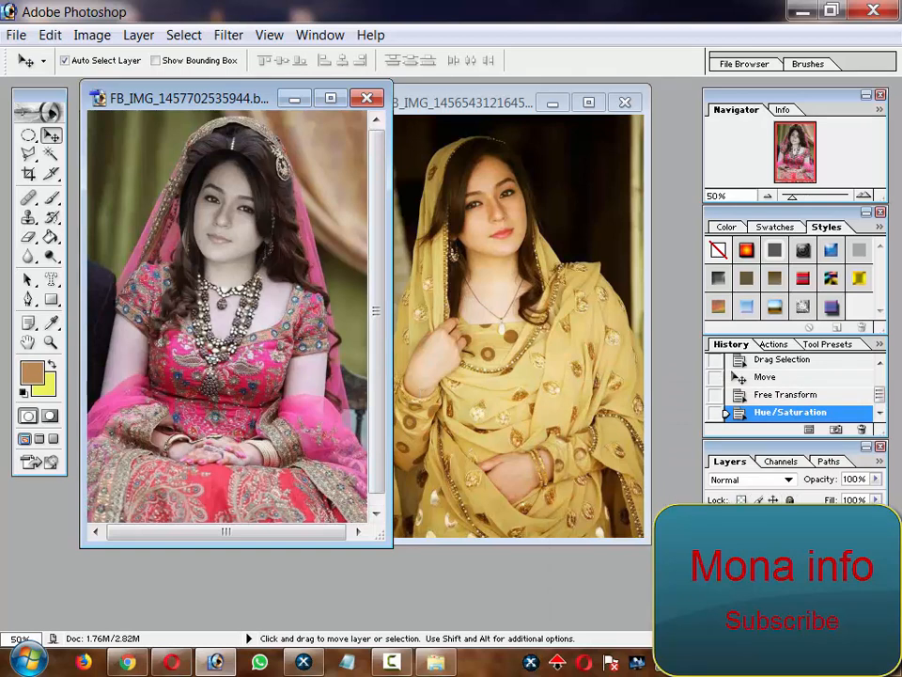
# Step: Lower the pasted face layer's opacity to 55% and move it into alignment with the bride's face beneath
pyautogui.click(875, 478)
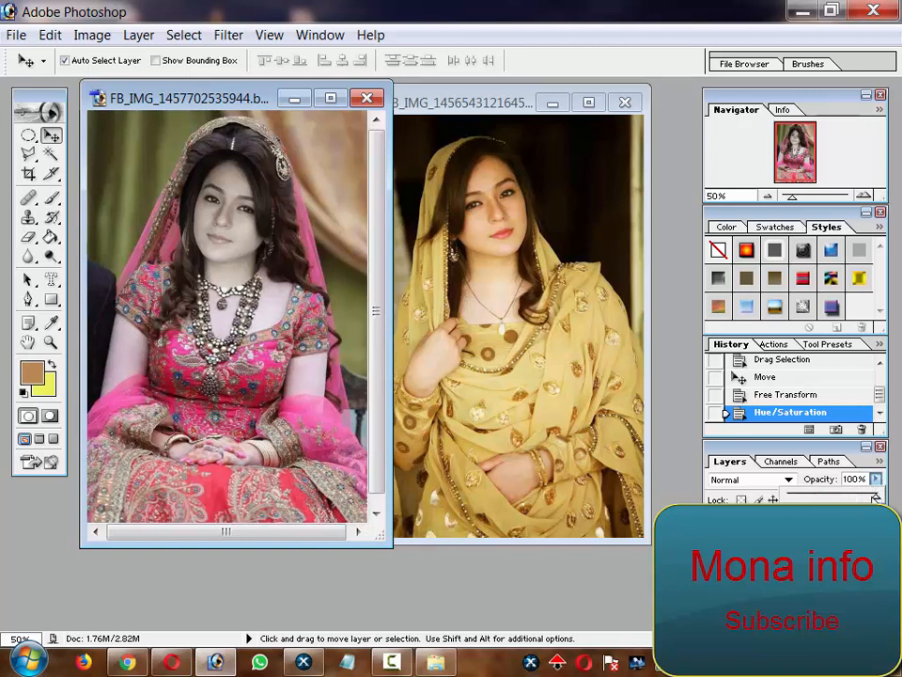
pyautogui.moveTo(874, 498); pyautogui.dragTo(843, 498)
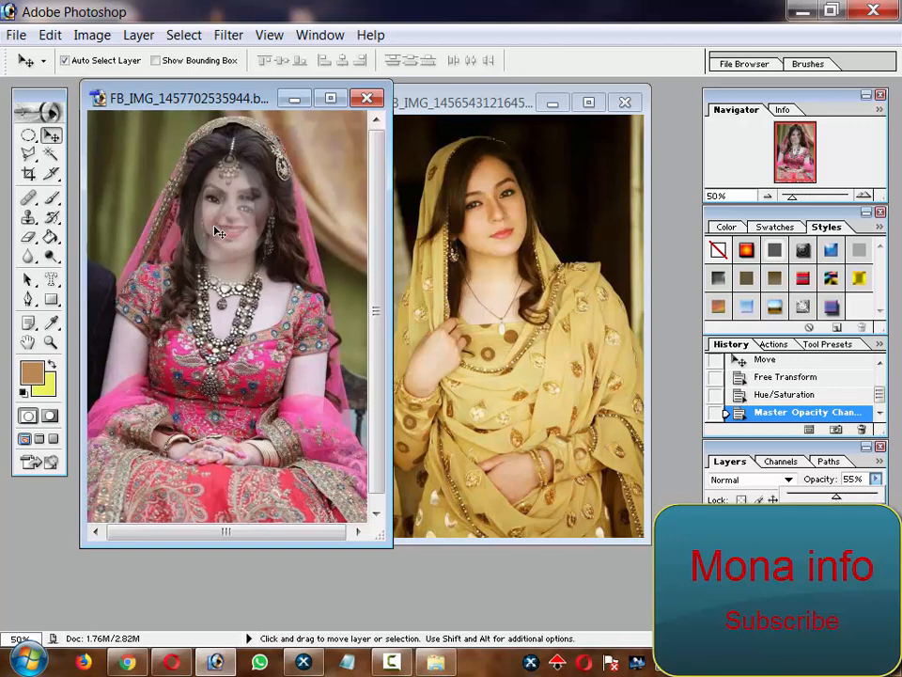
pyautogui.moveTo(215, 231)
pyautogui.mouseDown()
pyautogui.moveTo(236, 376)
pyautogui.moveTo(222, 219)
pyautogui.moveTo(236, 238)
pyautogui.moveTo(223, 217)
pyautogui.moveTo(226, 232)
pyautogui.mouseUp()
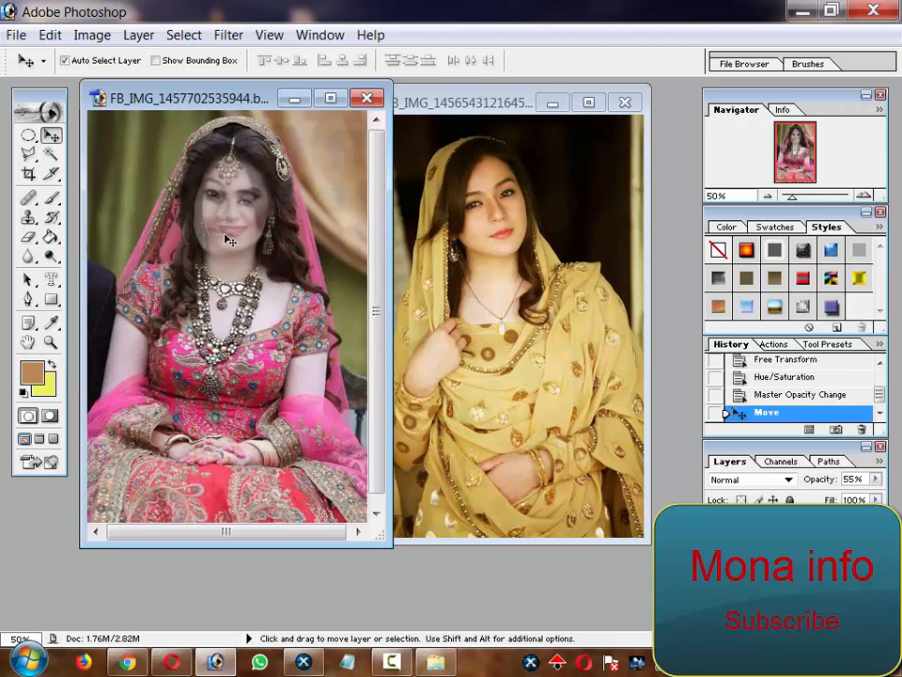
# Step: Free Transform the translucent face, rotating it to about -4.9° and nudging it to about X 313 px, Y 230 px, and apply the transformation
pyautogui.hotkey('ctrl', 't')
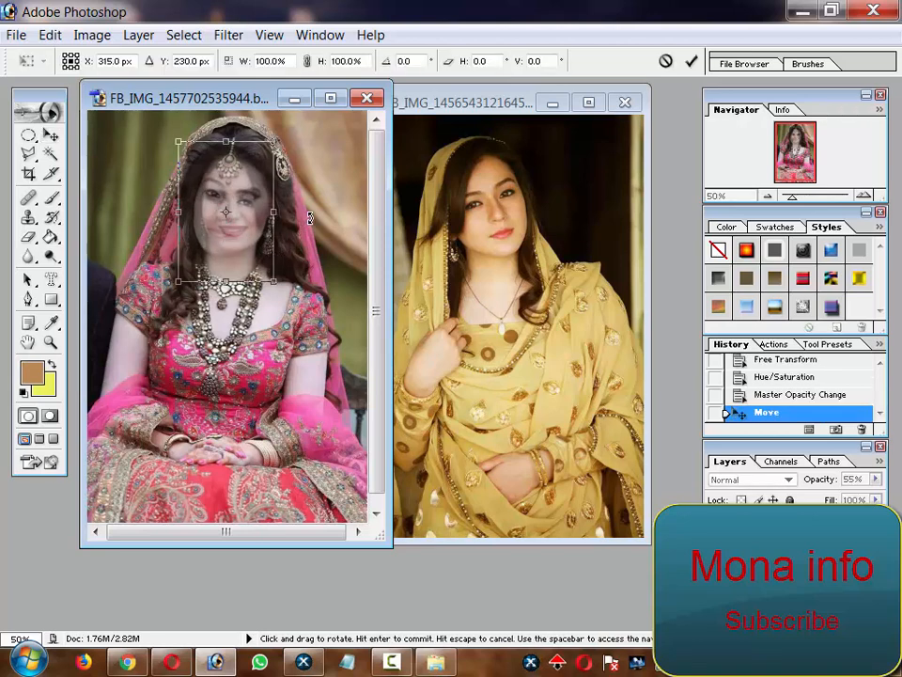
pyautogui.moveTo(307, 216); pyautogui.dragTo(308, 212)
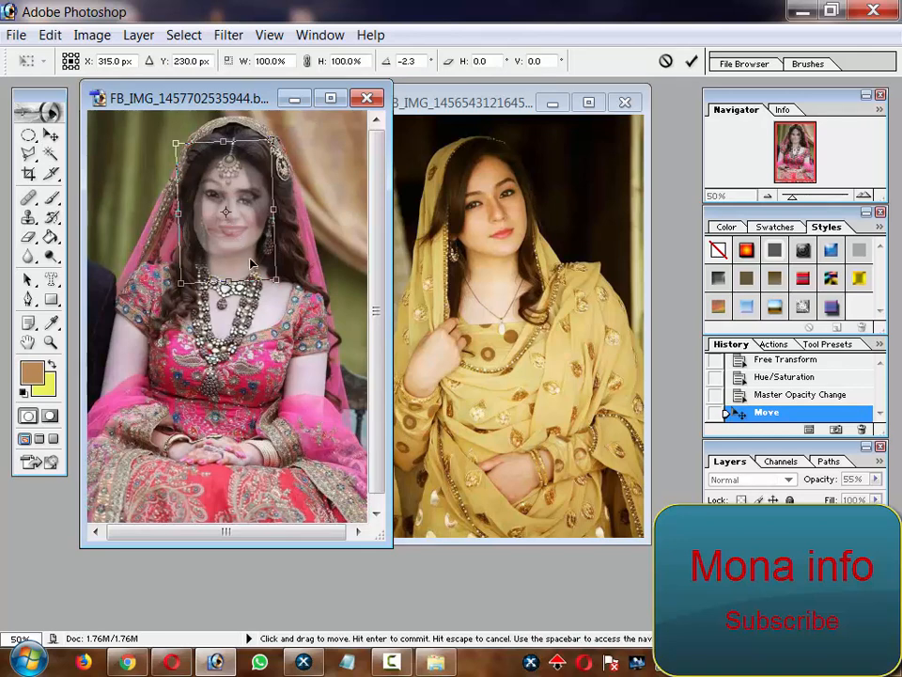
pyautogui.moveTo(208, 245); pyautogui.dragTo(209, 246)
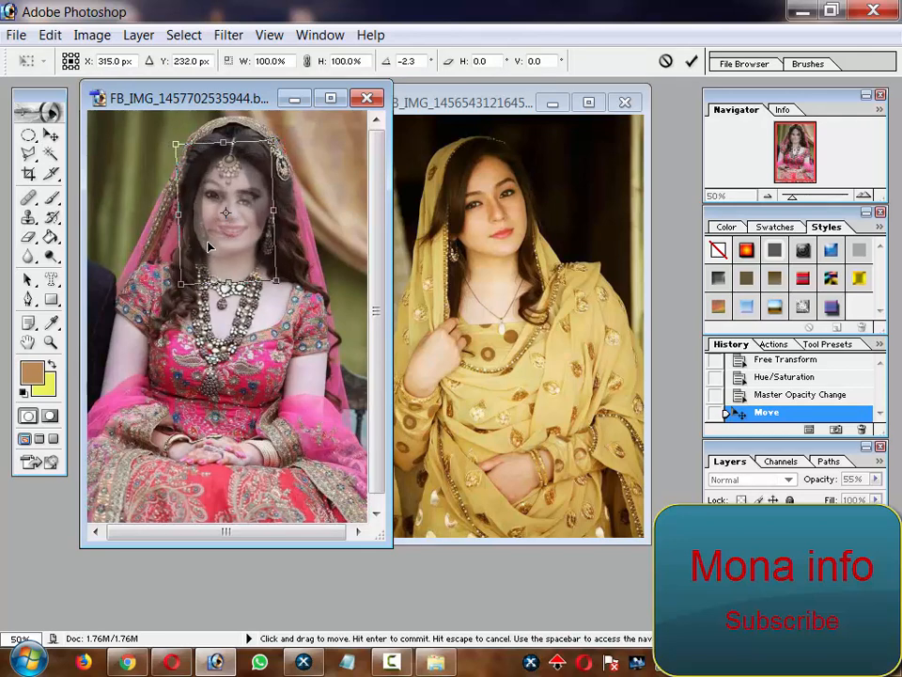
pyautogui.moveTo(295, 233); pyautogui.dragTo(294, 228)
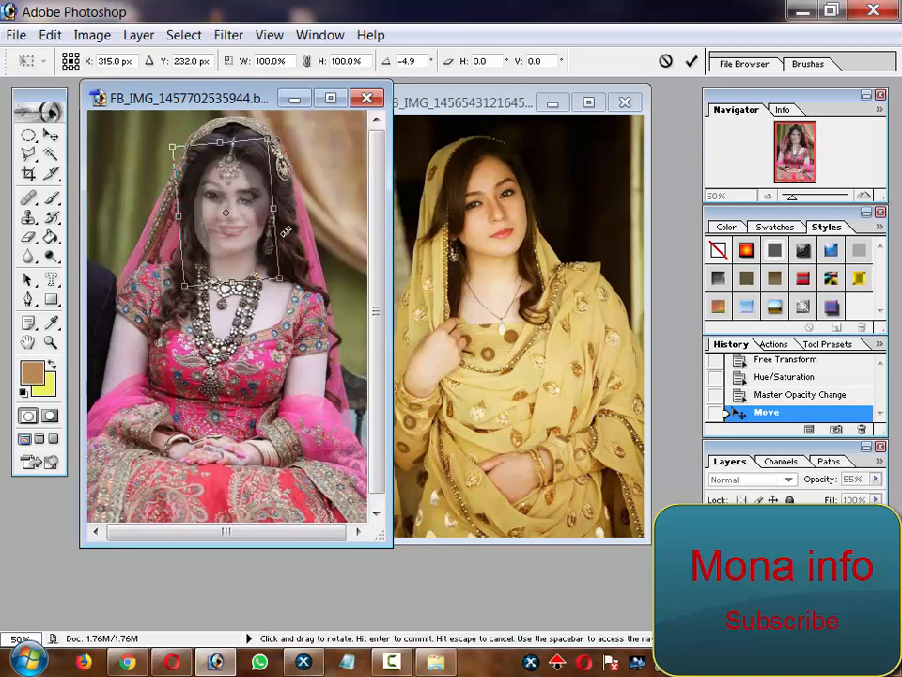
pyautogui.moveTo(231, 258)
pyautogui.mouseDown()
pyautogui.moveTo(225, 236)
pyautogui.moveTo(248, 397)
pyautogui.moveTo(232, 249)
pyautogui.moveTo(232, 257)
pyautogui.mouseUp()
pyautogui.moveTo(230, 274)
pyautogui.mouseDown()
pyautogui.moveTo(238, 257)
pyautogui.moveTo(226, 252)
pyautogui.moveTo(236, 236)
pyautogui.moveTo(231, 241)
pyautogui.moveTo(224, 228)
pyautogui.moveTo(228, 257)
pyautogui.mouseUp()
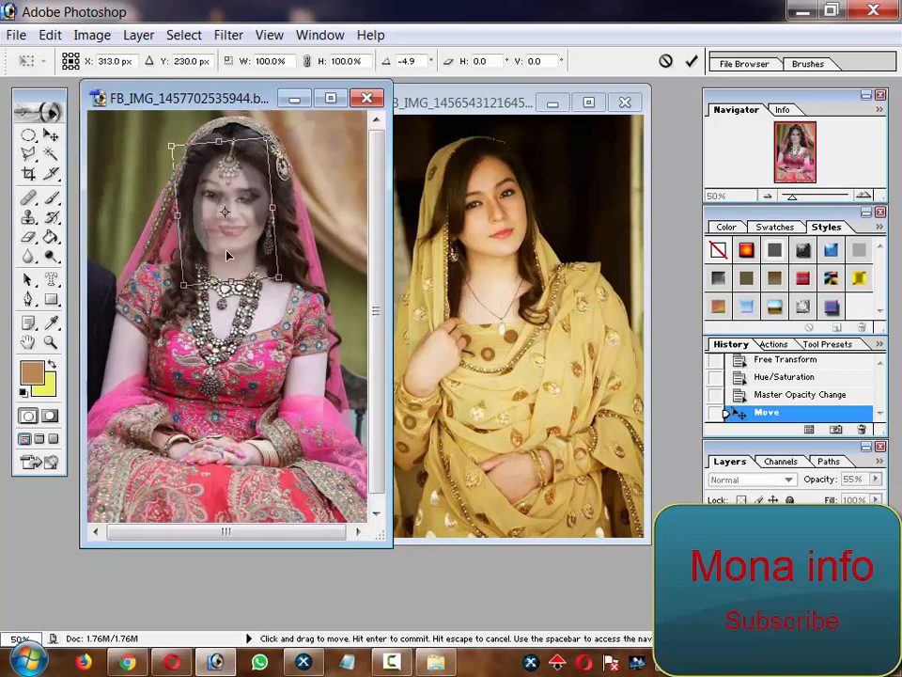
pyautogui.click(50, 136)
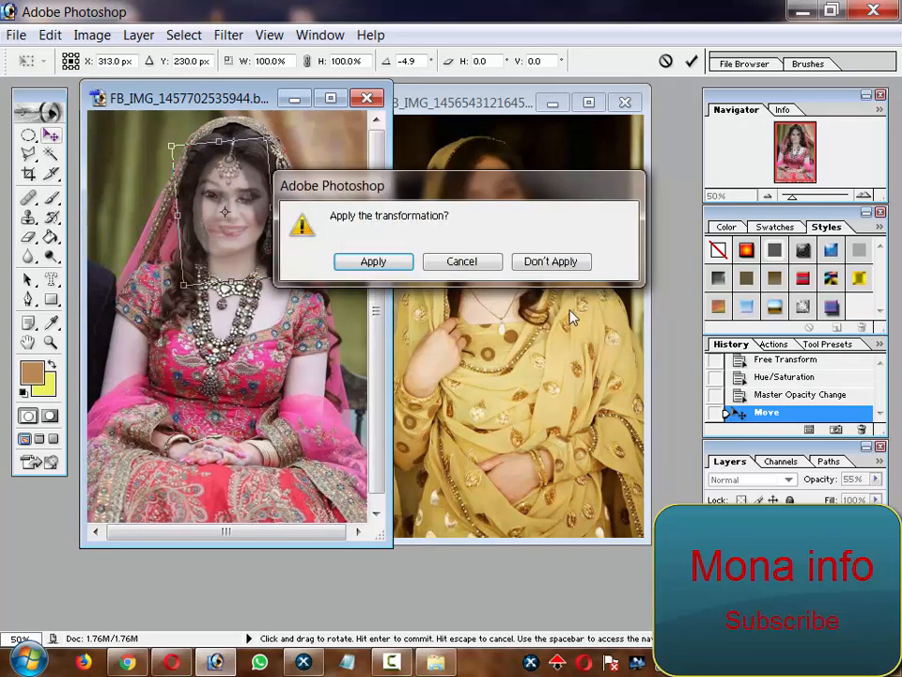
pyautogui.click(380, 262)
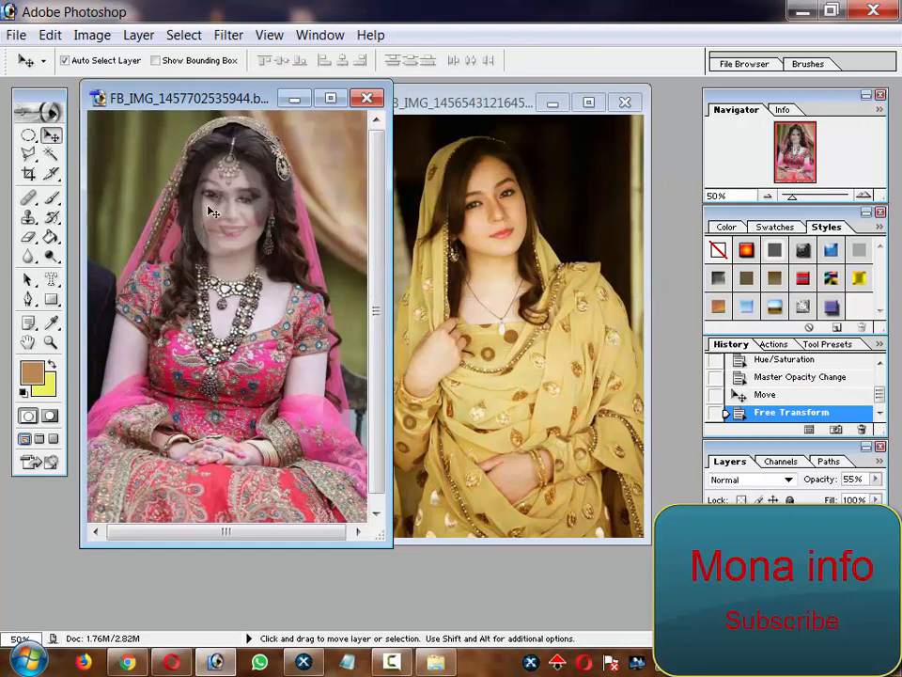
# Step: Set up the Eraser with 29% opacity and a hard-edged 19 px brush
pyautogui.click(29, 240)
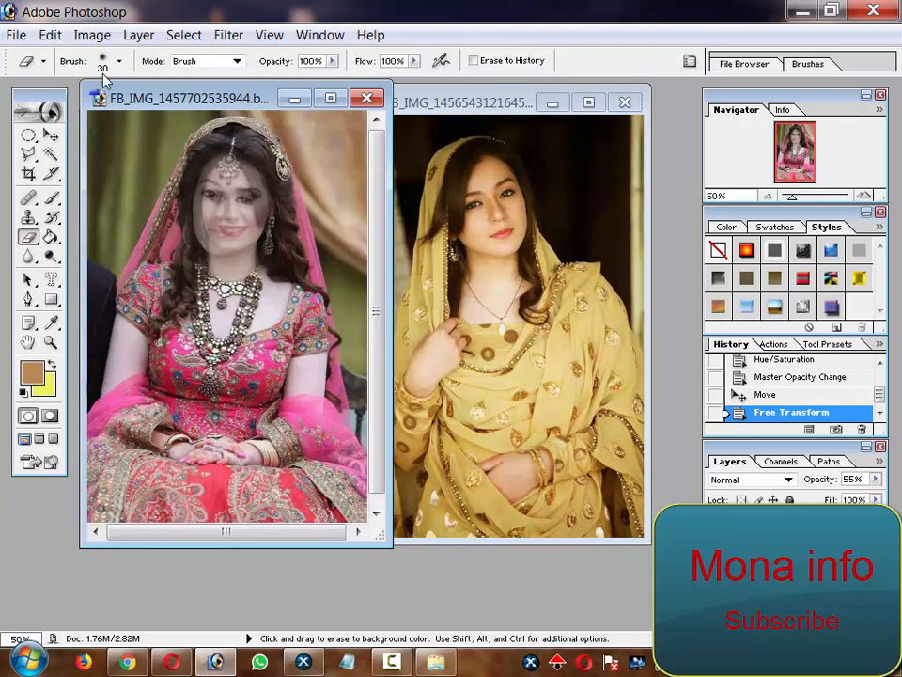
pyautogui.click(332, 61)
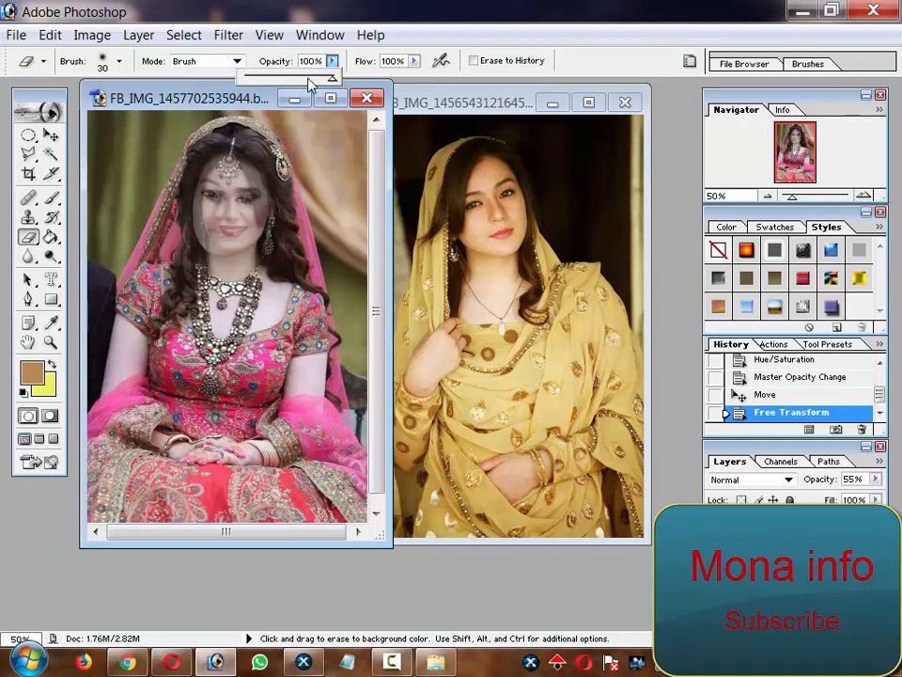
pyautogui.moveTo(311, 84); pyautogui.dragTo(275, 83)
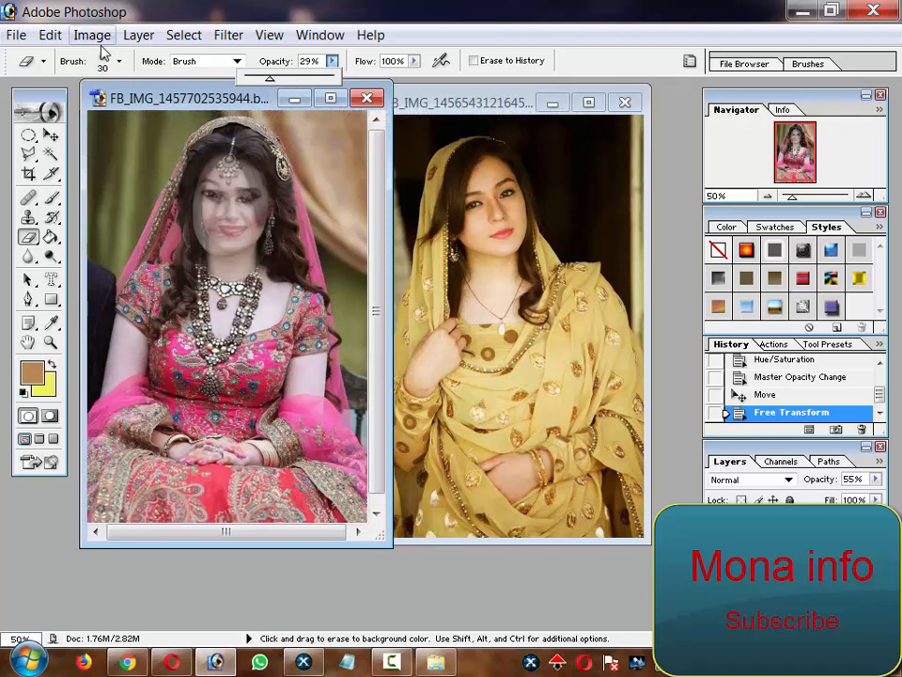
pyautogui.click(119, 61)
pyautogui.click(125, 251)
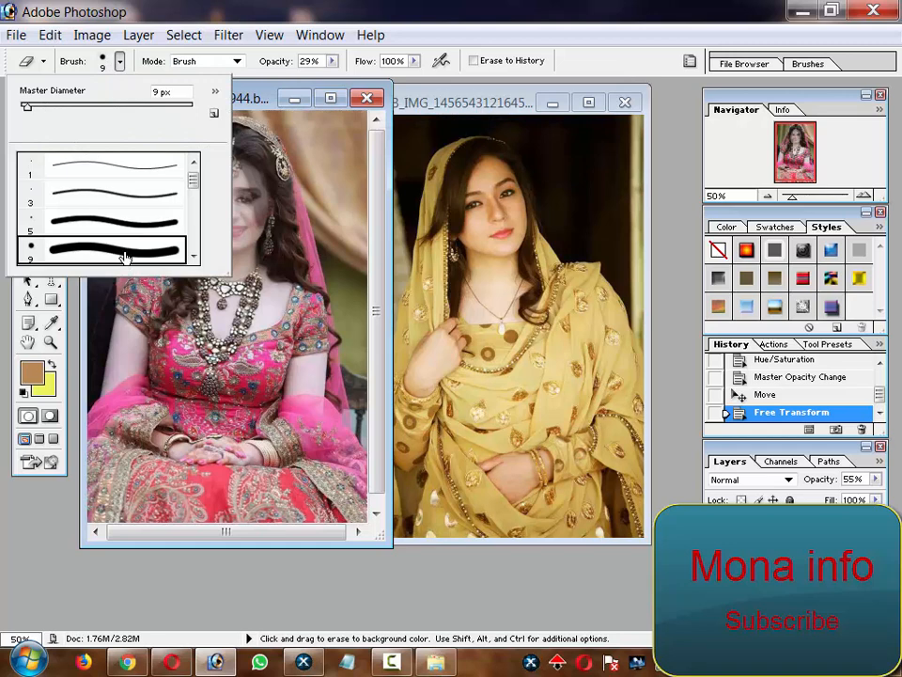
pyautogui.scroll(-1, 125, 256)
pyautogui.scroll(-1, 114, 234)
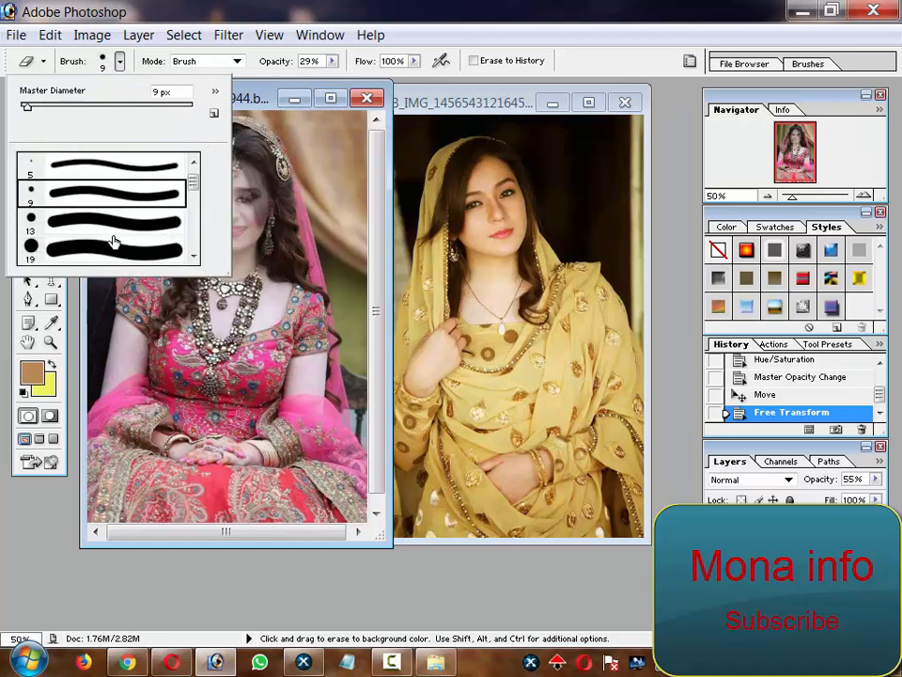
pyautogui.click(112, 243)
pyautogui.press('Return')
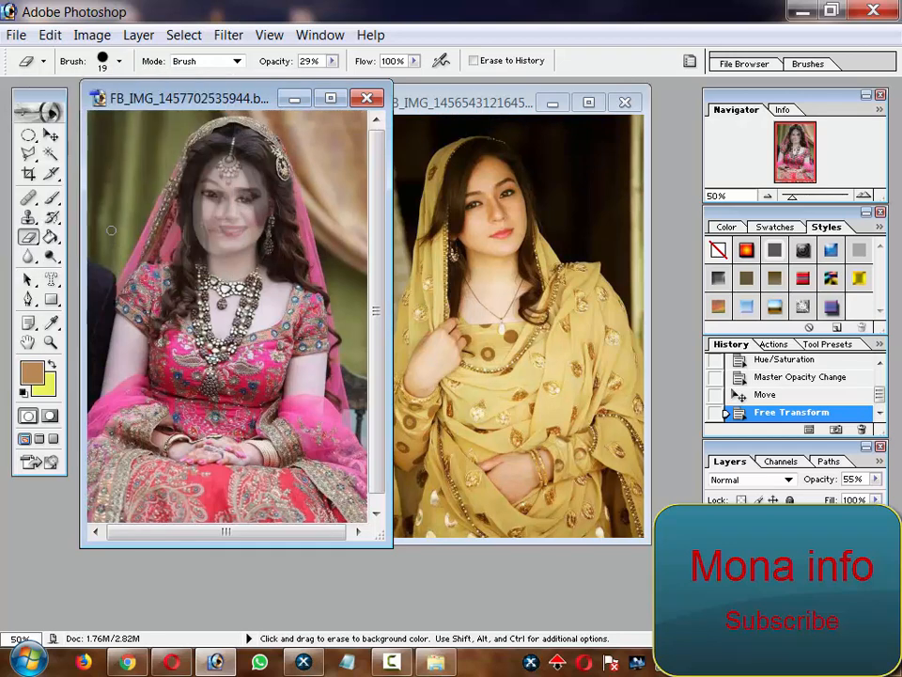
# Step: Enlarge the eraser to 60 px and erase the pasted layer's edges around the bride's veil and crown hair
pyautogui.press(']')
pyautogui.press(']')
pyautogui.click(156, 217)
pyautogui.click(151, 214)
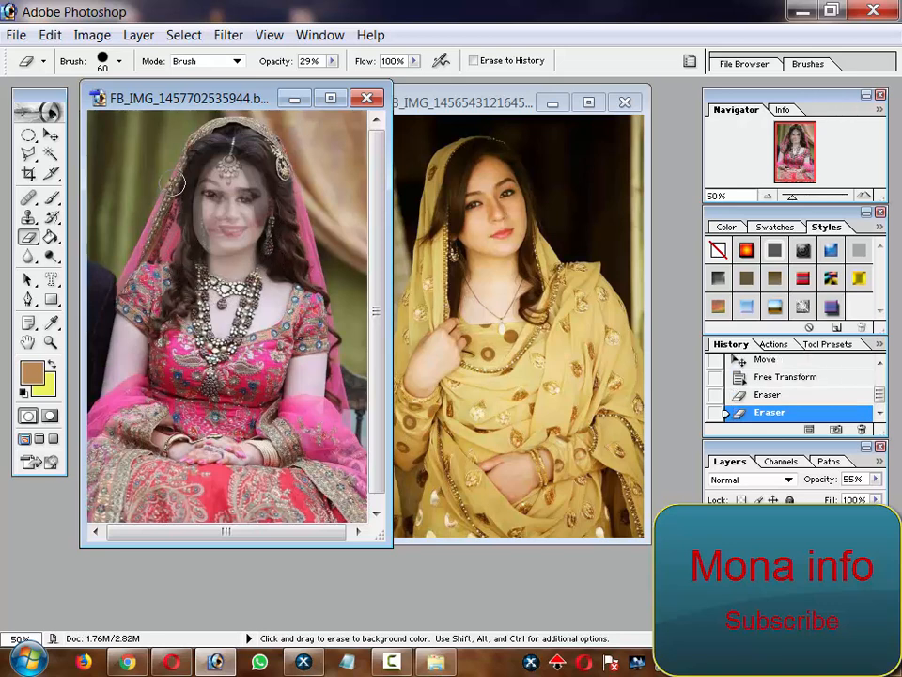
pyautogui.click(205, 139)
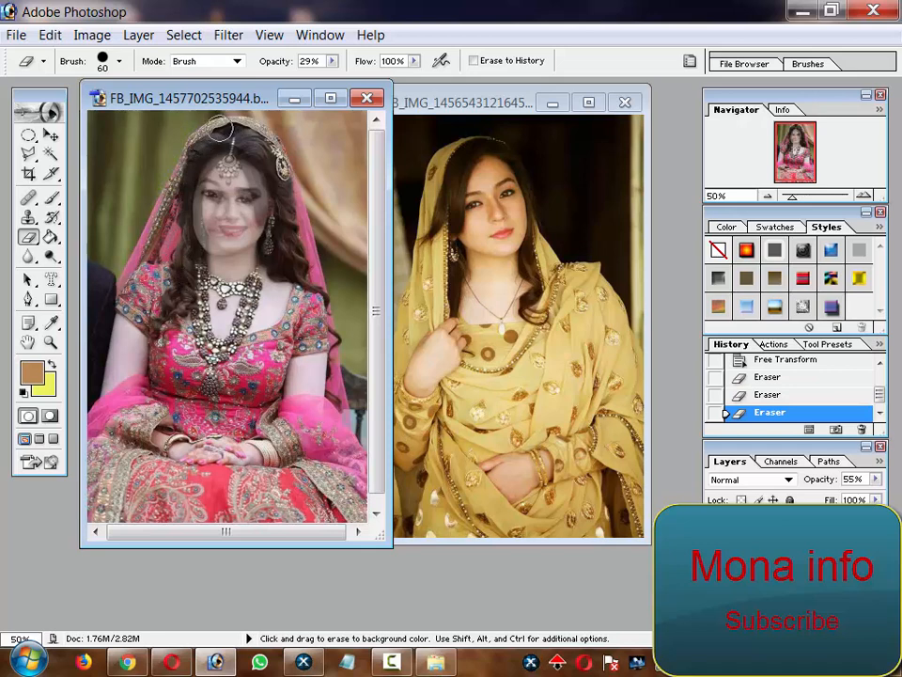
pyautogui.click(222, 133)
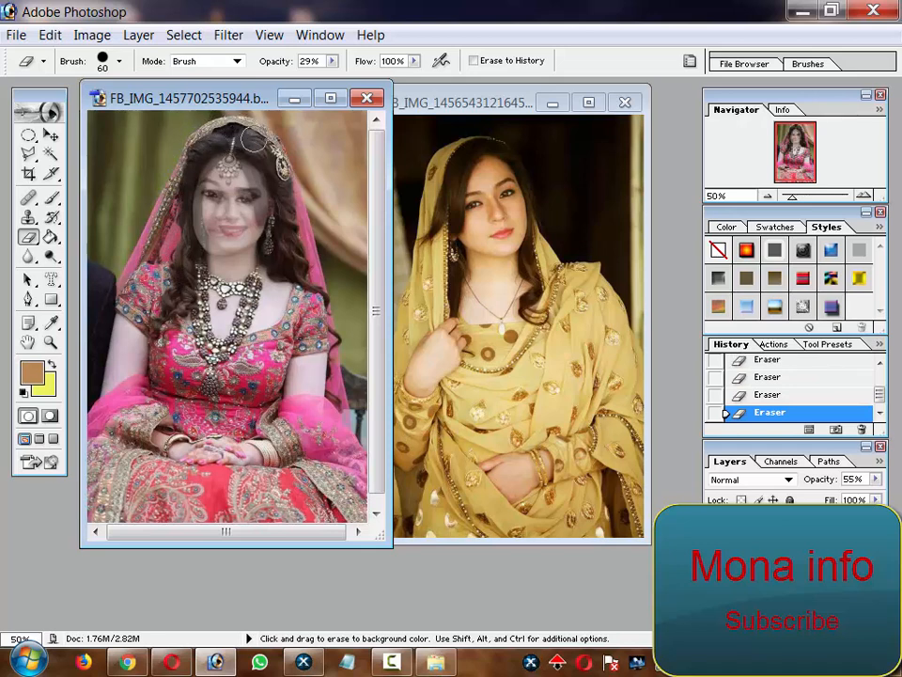
# Step: Switch the eraser to a soft-edged brush and enlarge it to 90 px
pyautogui.click(103, 65)
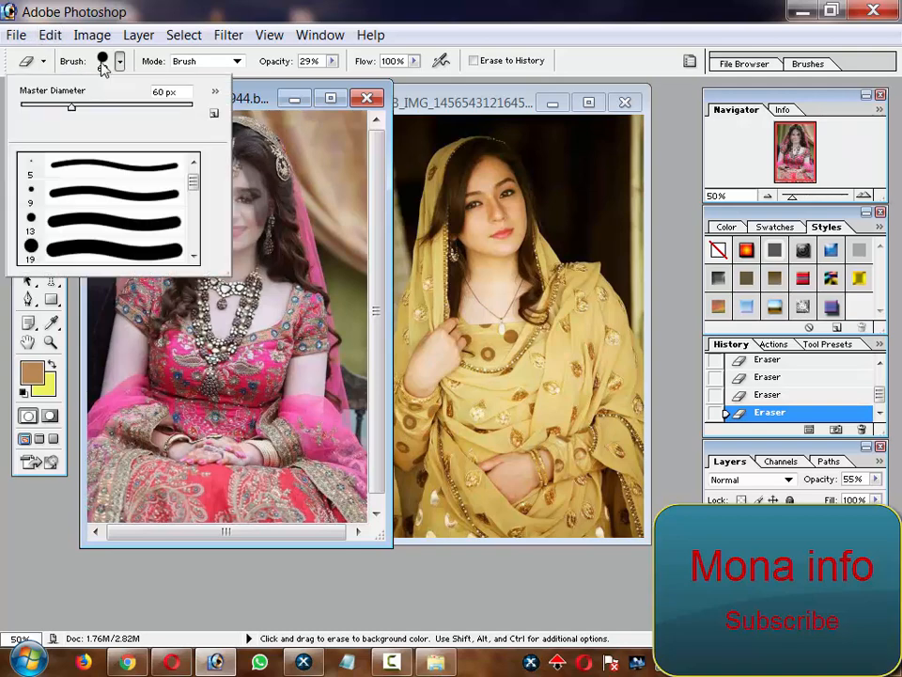
pyautogui.click(119, 230)
pyautogui.scroll(-1, 110, 237)
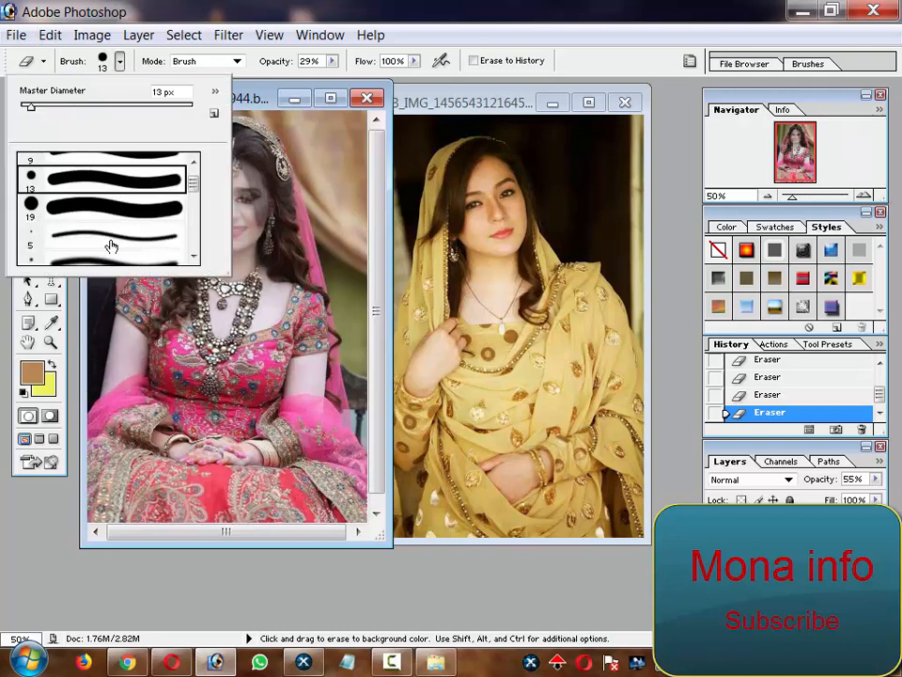
pyautogui.doubleClick(106, 235)
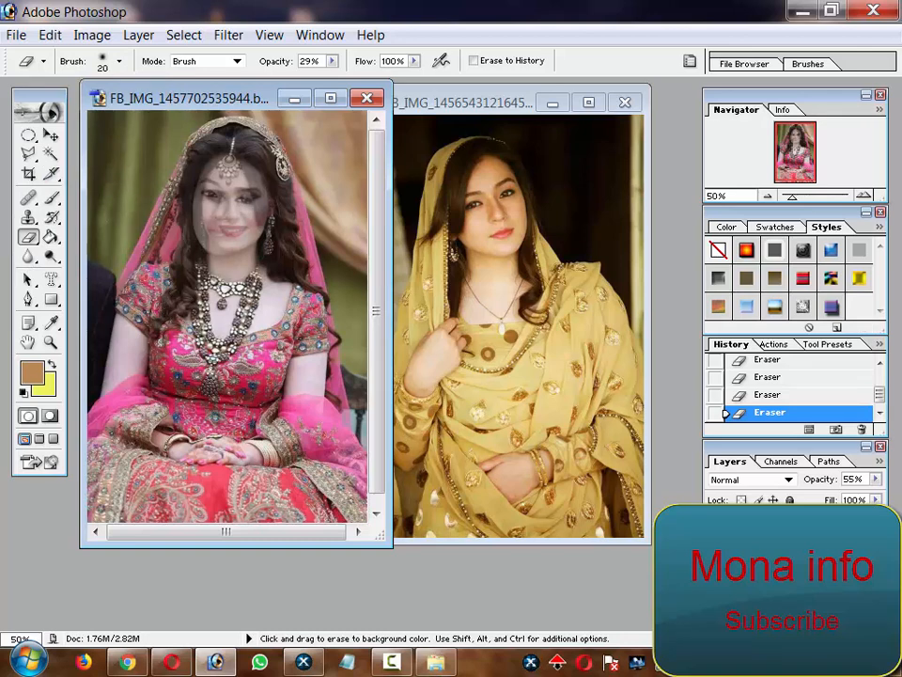
pyautogui.press(']')
pyautogui.press(']')
pyautogui.press(']')
pyautogui.press(']')
pyautogui.press(']')
pyautogui.press(']')
pyautogui.press(']')
pyautogui.press(']')
pyautogui.press(']')
pyautogui.press('[')
pyautogui.press('[')
pyautogui.press('space')
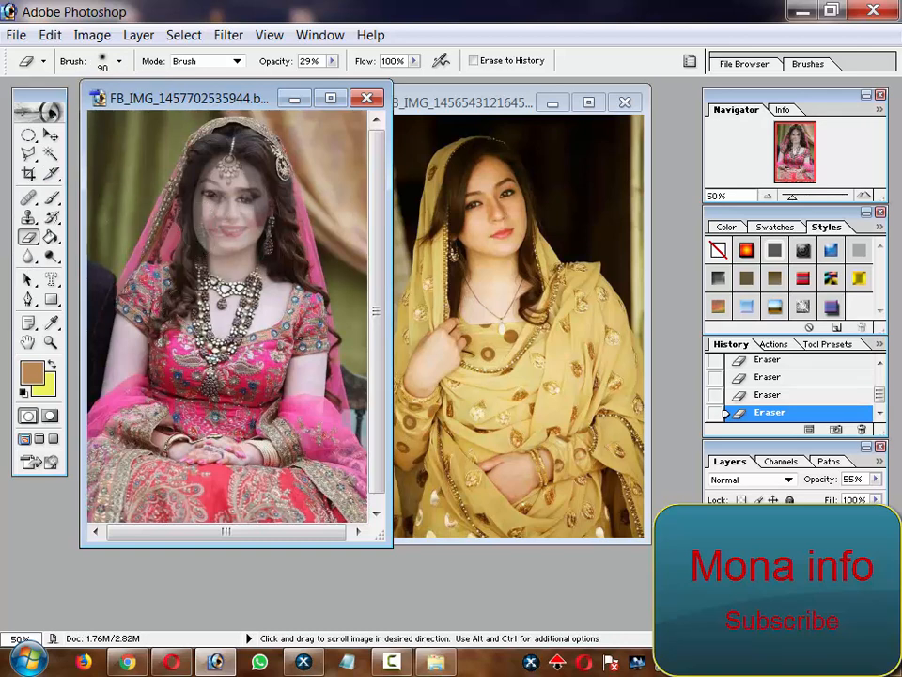
# Step: Reduce the soft eraser to 50 px and erase the pasted layer over the bride's hairline and forehead jewellery in full-screen view
pyautogui.keyDown('ctrl'); pyautogui.click(221, 238); pyautogui.keyUp('ctrl')
pyautogui.keyDown('ctrl'); pyautogui.click(233, 214); pyautogui.keyUp('ctrl')
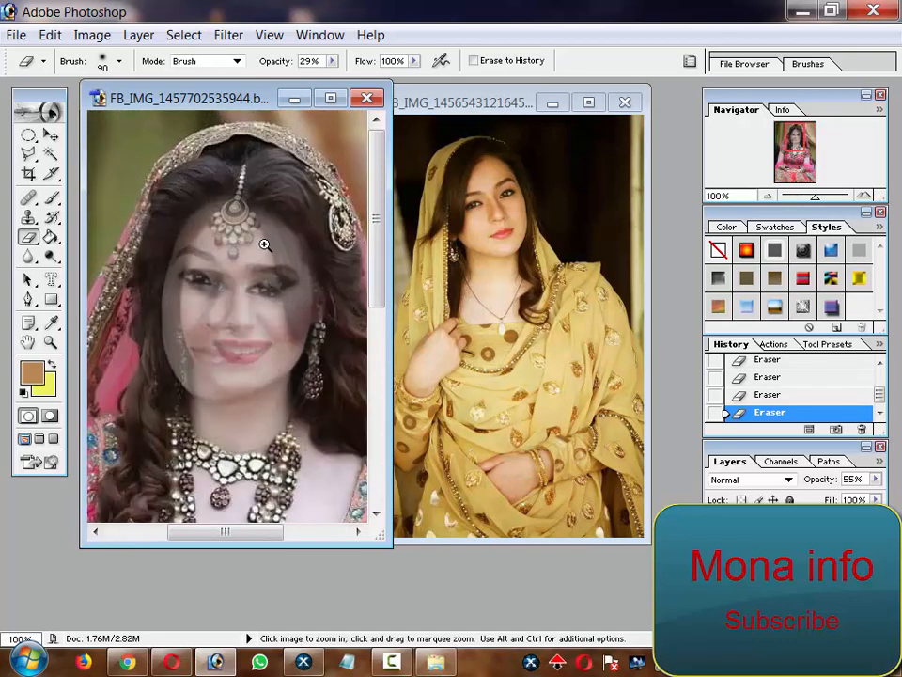
pyautogui.keyDown('ctrl'); pyautogui.click(262, 246); pyautogui.keyUp('ctrl')
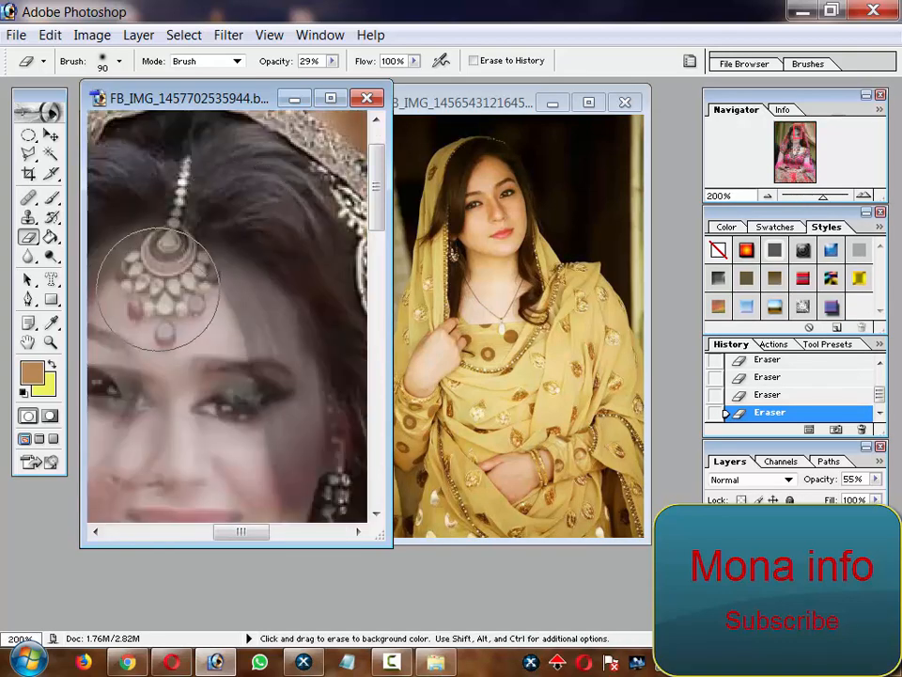
pyautogui.press('space')
pyautogui.moveTo(193, 306); pyautogui.dragTo(209, 283)
pyautogui.press('[')
pyautogui.press('[')
pyautogui.press('[')
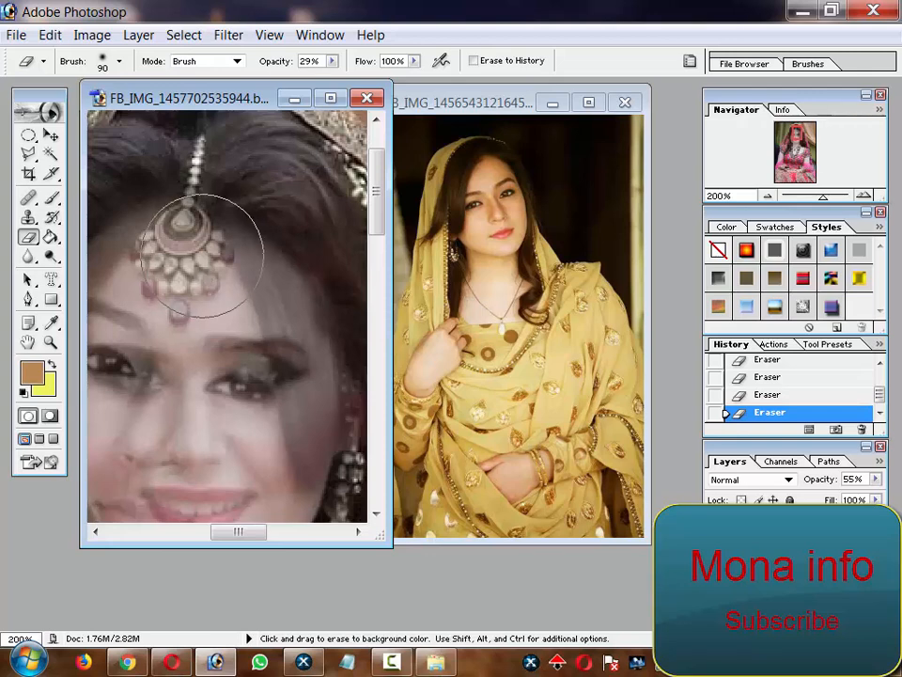
pyautogui.press('[')
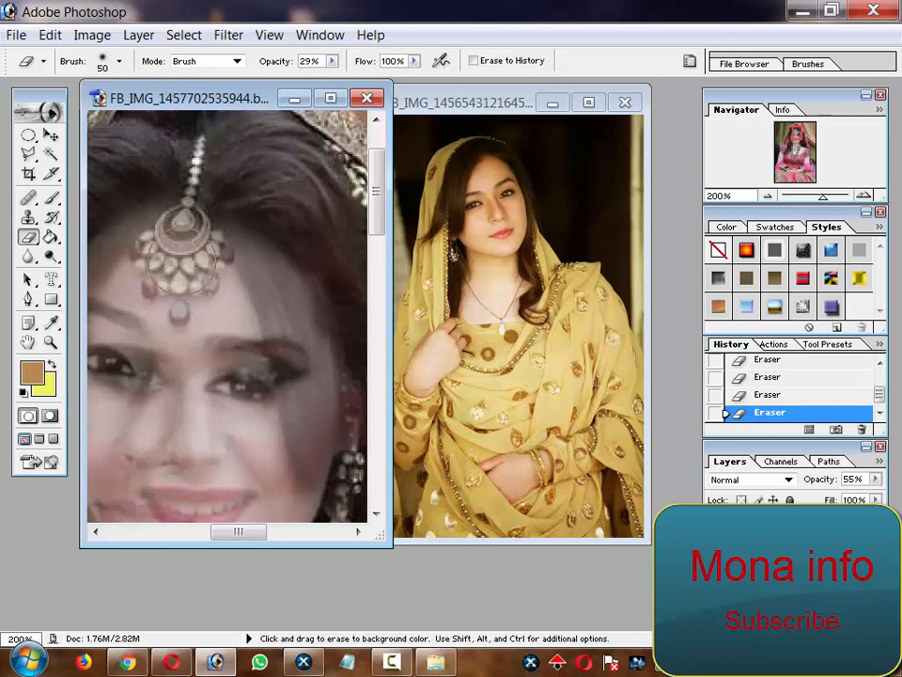
pyautogui.press('f')
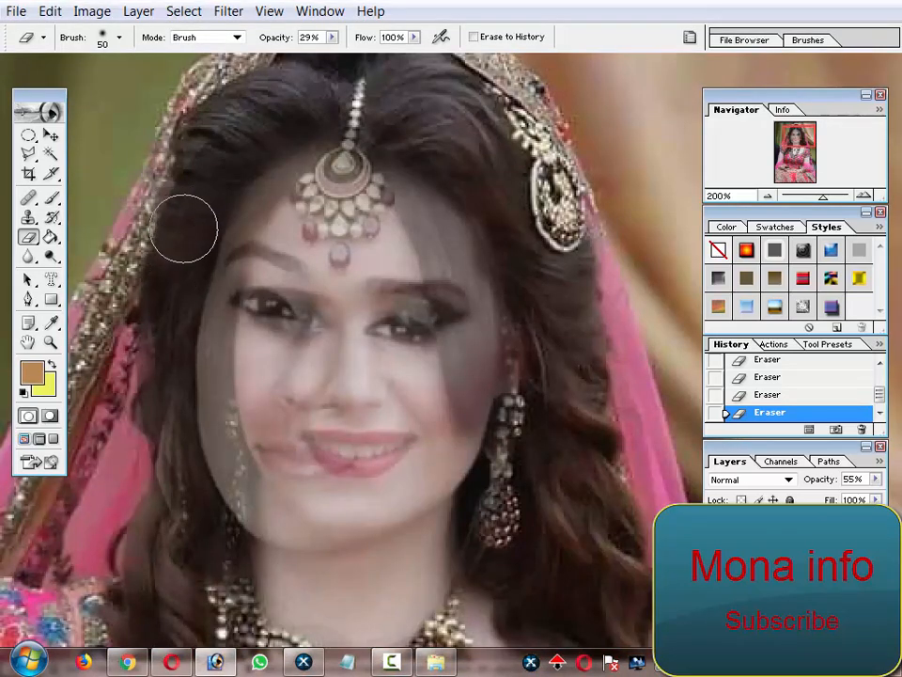
pyautogui.moveTo(212, 249)
pyautogui.mouseDown()
pyautogui.moveTo(389, 338)
pyautogui.moveTo(337, 358)
pyautogui.moveTo(312, 338)
pyautogui.mouseUp()
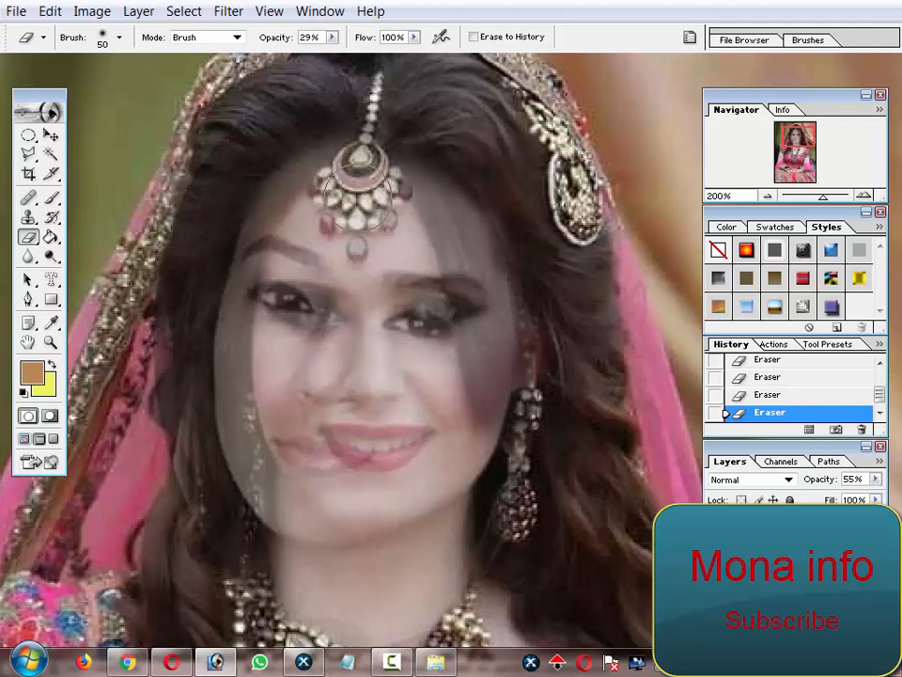
# Step: Reduce the eraser to 20 px and erase over the small stones and hanging beads of the forehead ornament
pyautogui.press('[')
pyautogui.press('[')
pyautogui.press('[')
pyautogui.press(']')
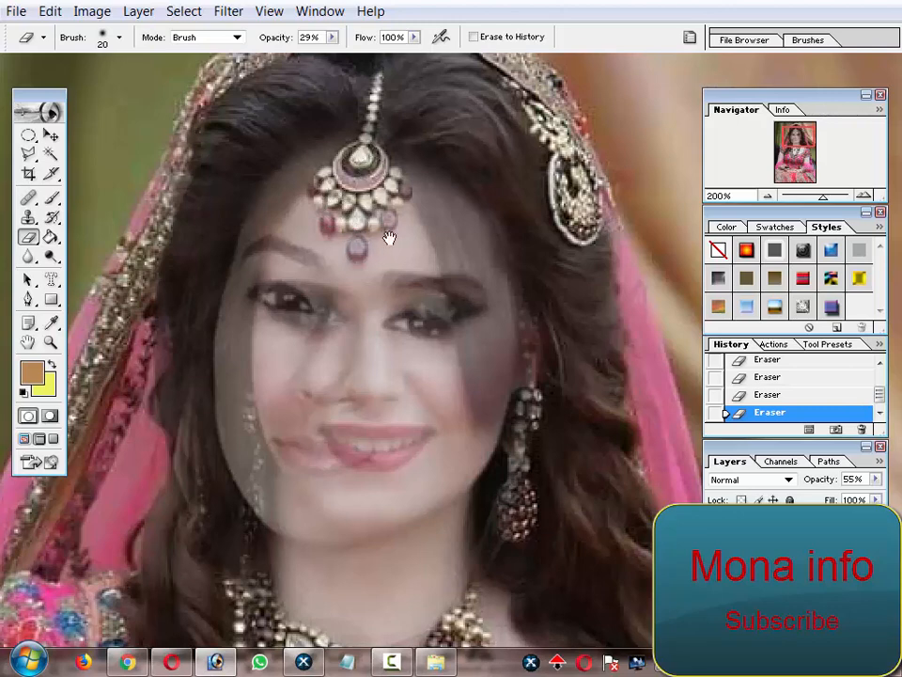
pyautogui.scroll(-3, 296, 183)
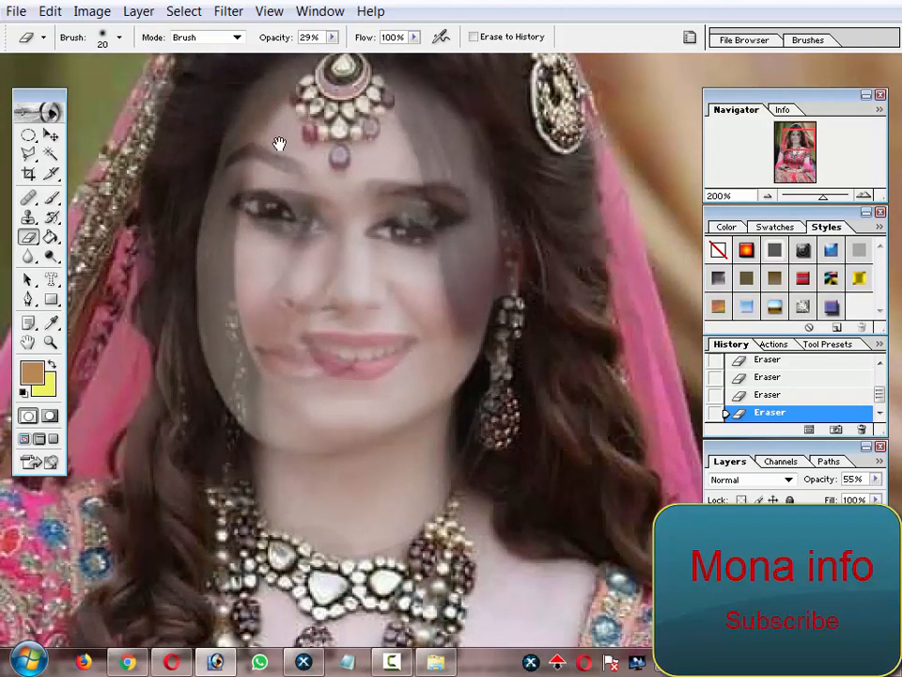
pyautogui.scroll(3, 280, 143)
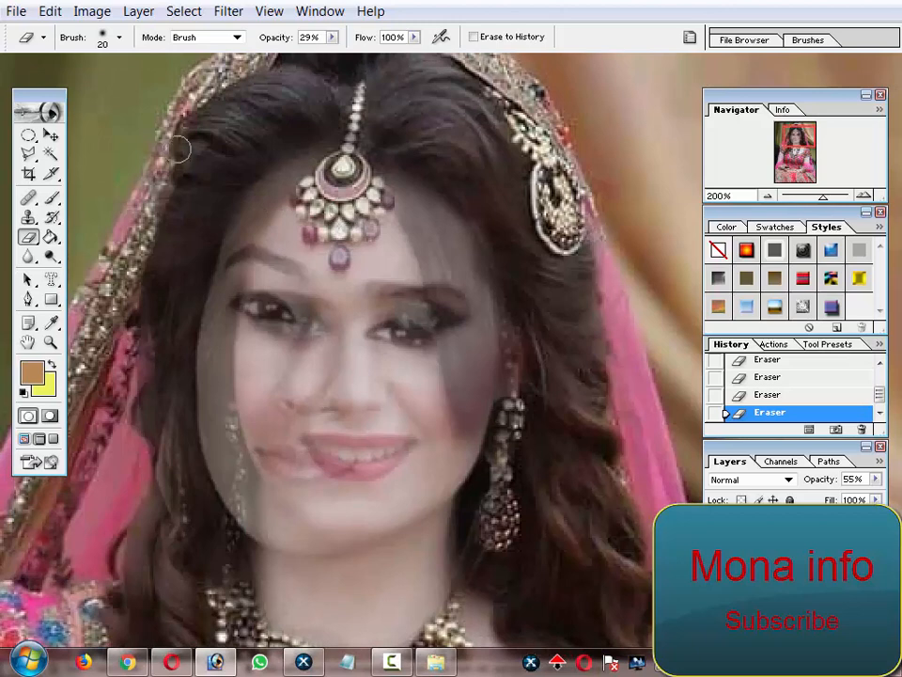
# Step: Raise the pasted face layer's opacity to 100%
pyautogui.click(51, 137)
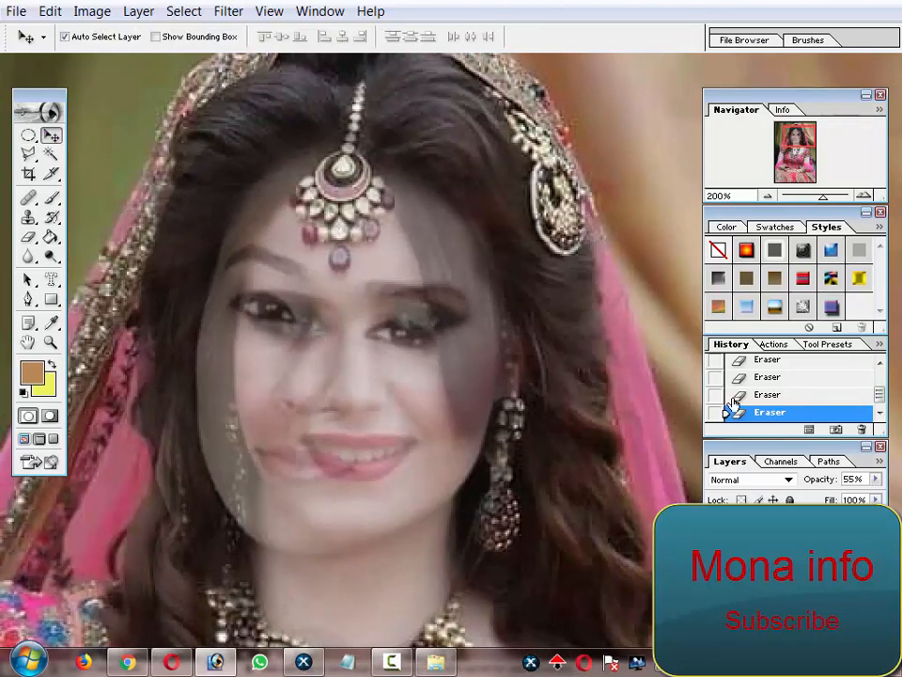
pyautogui.click(876, 479)
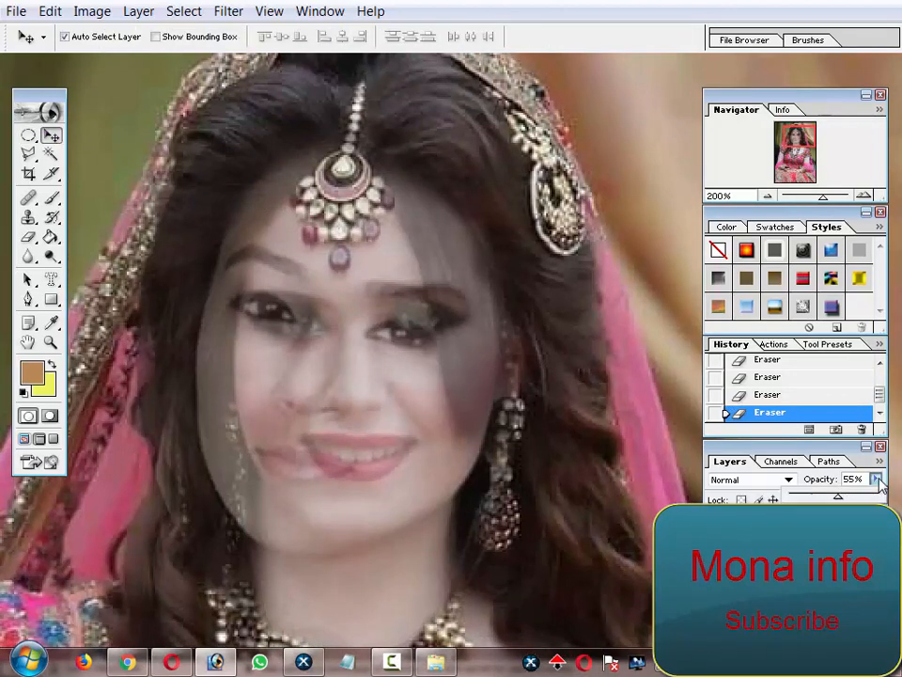
pyautogui.moveTo(844, 498); pyautogui.dragTo(855, 498)
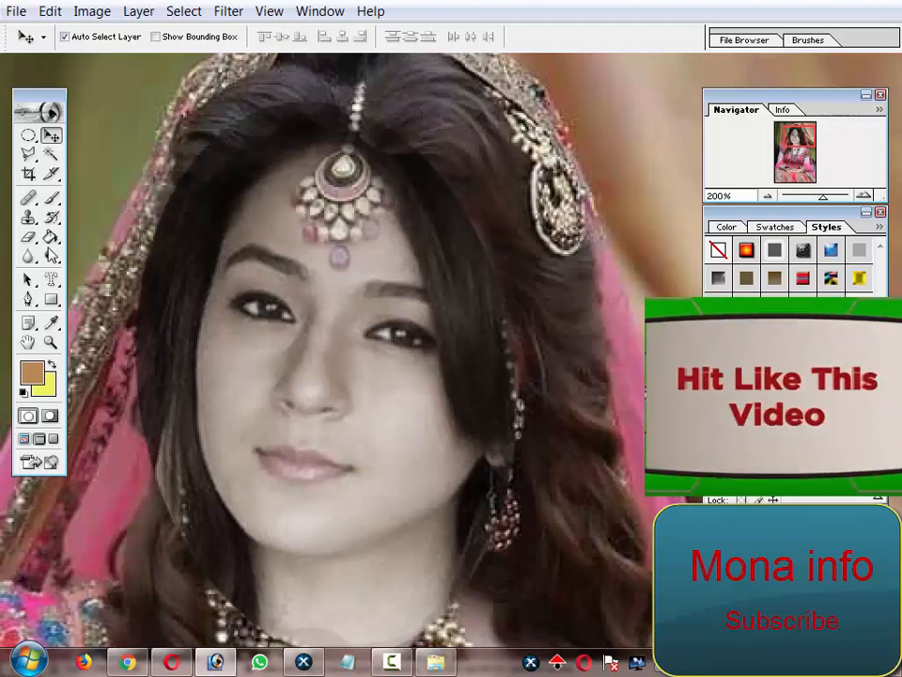
# Step: Set the eraser to 30 px at 51% opacity and erase the pasted hair's outer edges on both sides of the face
pyautogui.click(28, 236)
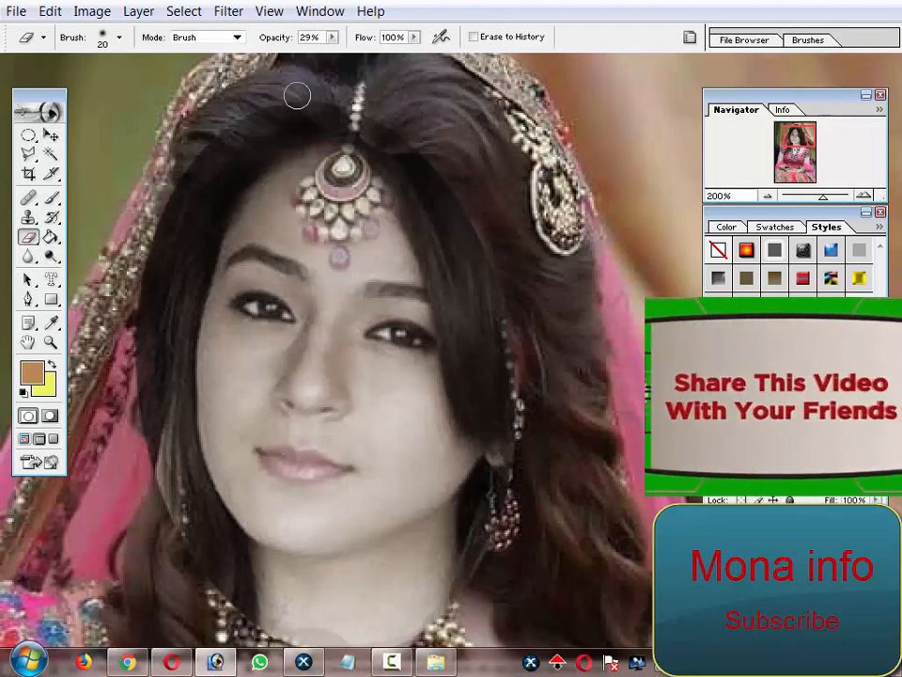
pyautogui.press(']')
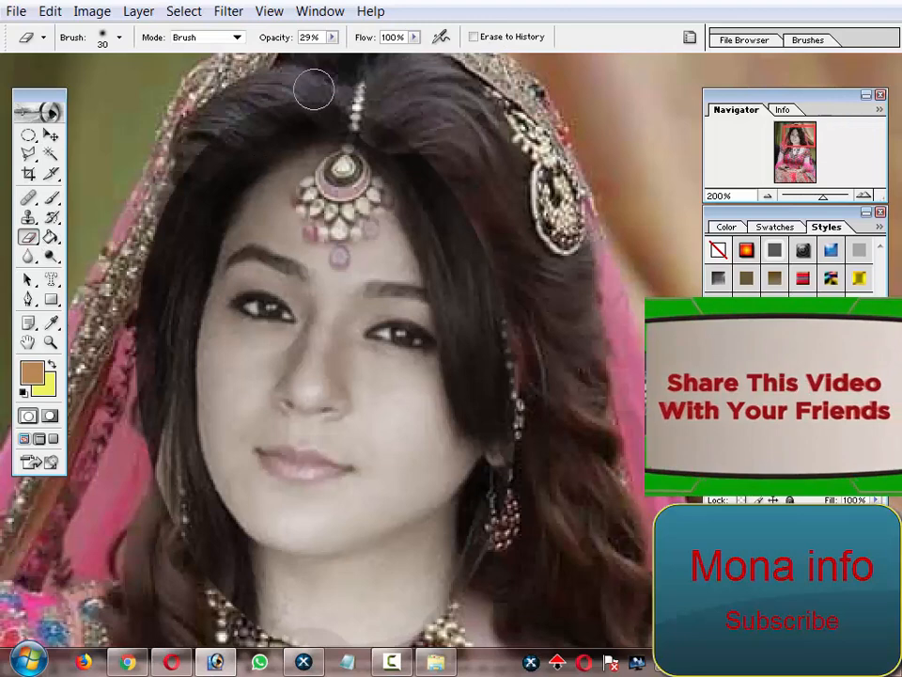
pyautogui.click(331, 38)
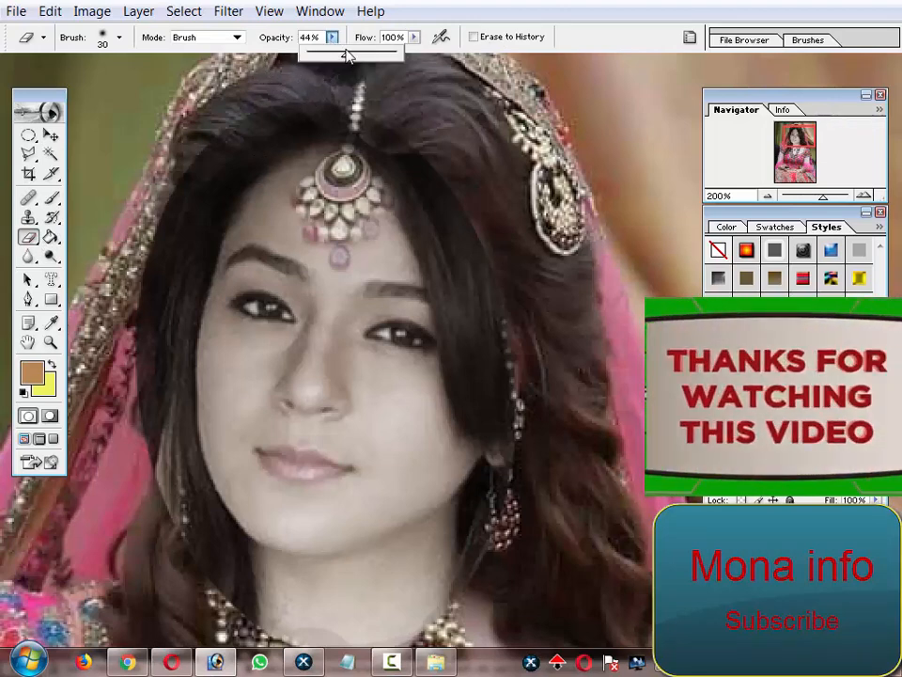
pyautogui.moveTo(349, 56); pyautogui.dragTo(351, 56)
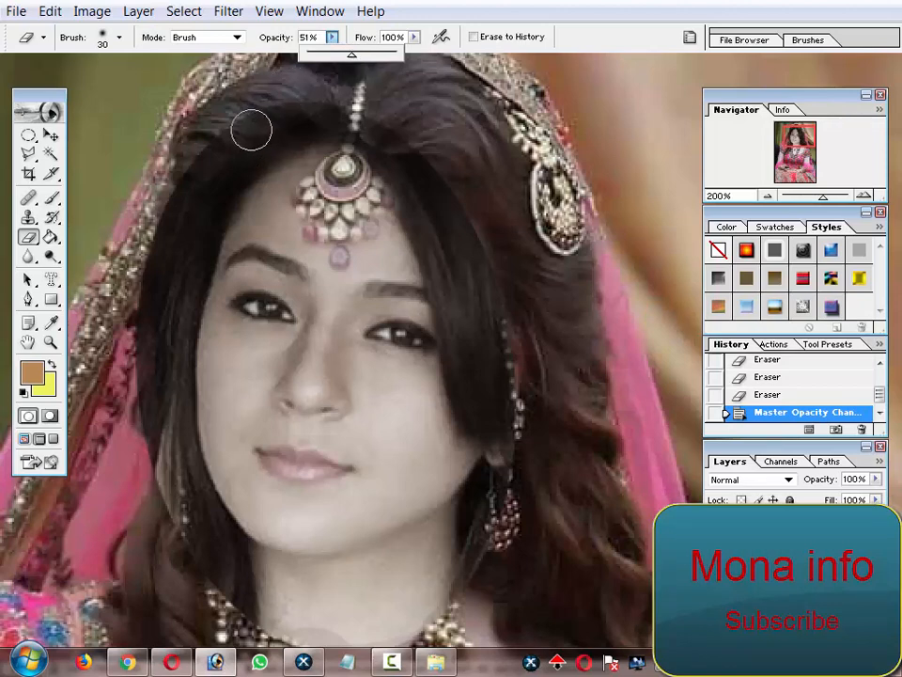
pyautogui.moveTo(196, 163); pyautogui.dragTo(196, 145)
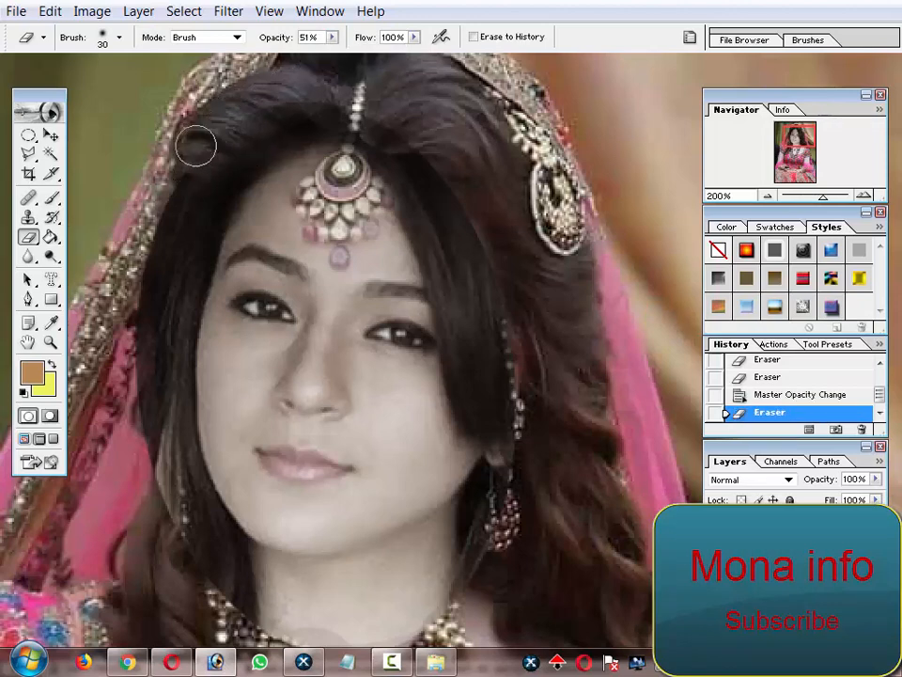
pyautogui.moveTo(132, 289)
pyautogui.mouseDown()
pyautogui.moveTo(176, 200)
pyautogui.moveTo(129, 357)
pyautogui.moveTo(145, 306)
pyautogui.mouseUp()
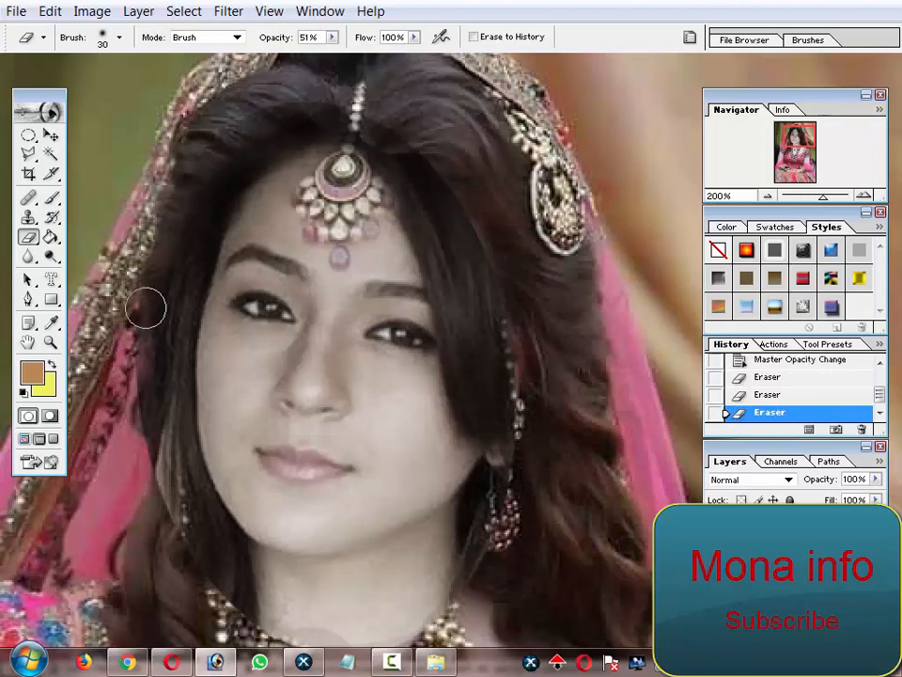
pyautogui.moveTo(151, 423)
pyautogui.mouseDown()
pyautogui.moveTo(141, 267)
pyautogui.moveTo(147, 470)
pyautogui.moveTo(143, 455)
pyautogui.mouseUp()
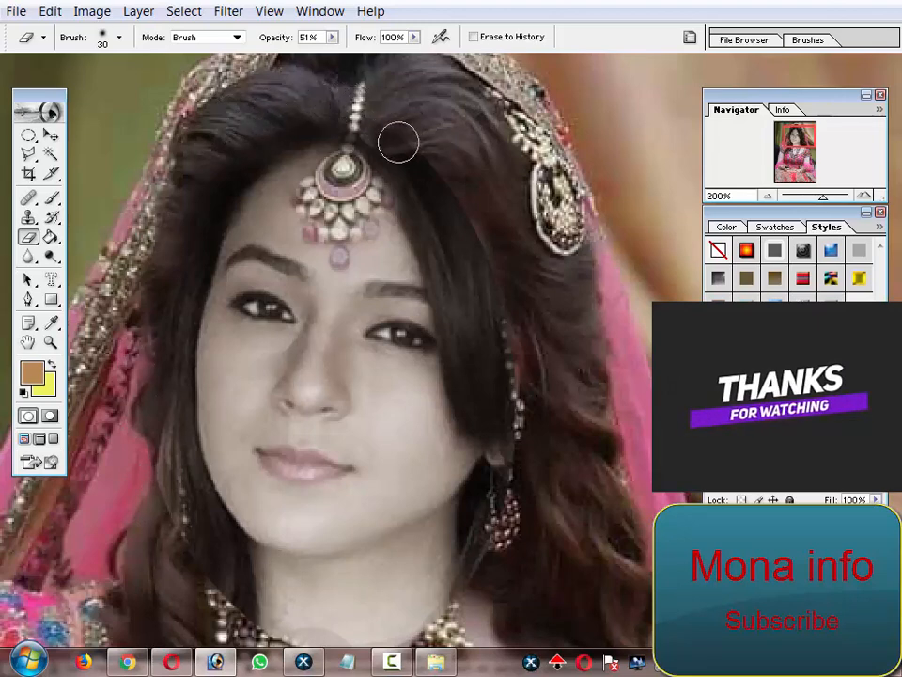
pyautogui.moveTo(398, 141)
pyautogui.mouseDown()
pyautogui.moveTo(437, 191)
pyautogui.moveTo(434, 225)
pyautogui.mouseUp()
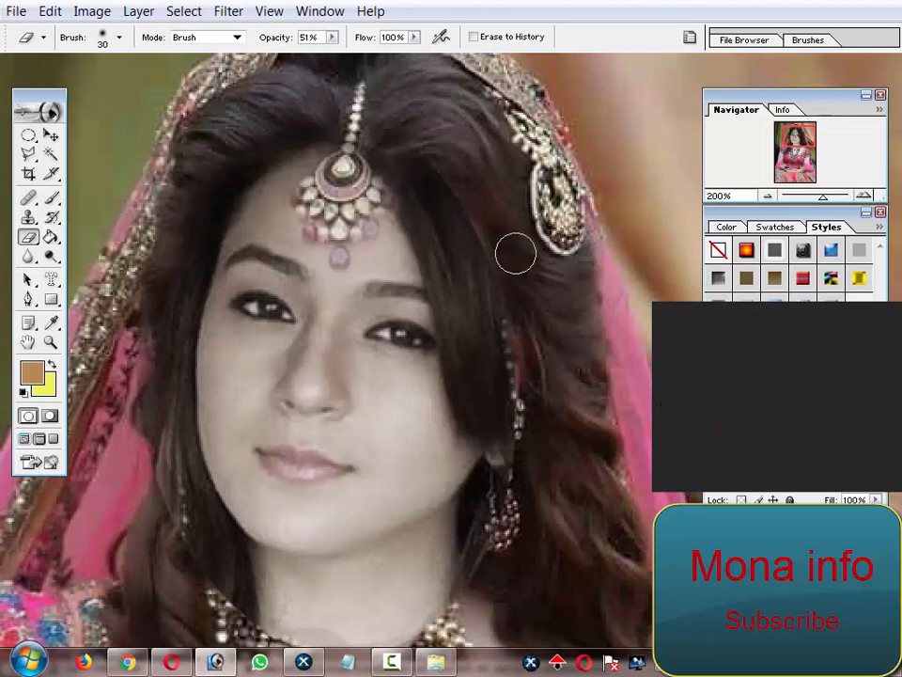
# Step: Erase the pasted layer over the neck below the chin, the necklace and the earring to reveal the bride's originals
pyautogui.scroll(-3, 518, 235)
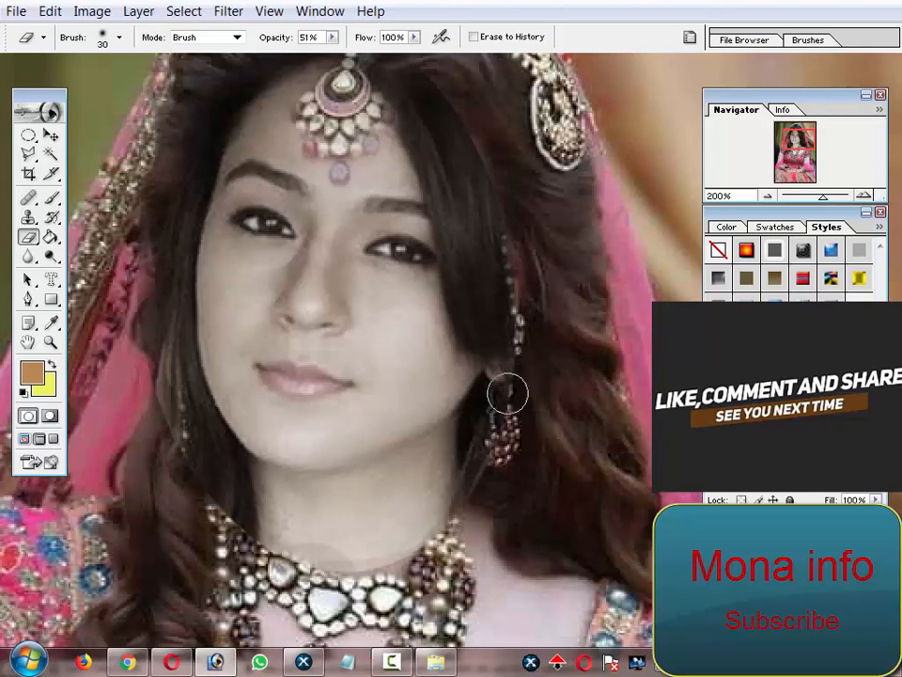
pyautogui.moveTo(419, 543); pyautogui.dragTo(435, 410)
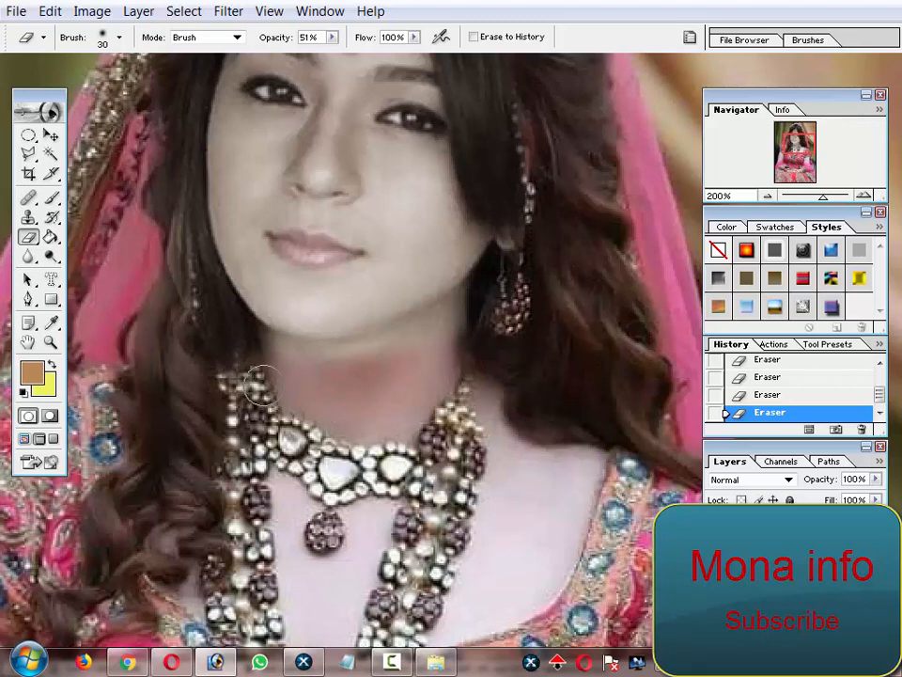
# Step: Adjust the pasted face layer with Hue/Saturation, setting the hue to -18 and reducing the saturation to match the bride's skin
pyautogui.moveTo(377, 299); pyautogui.dragTo(420, 369)
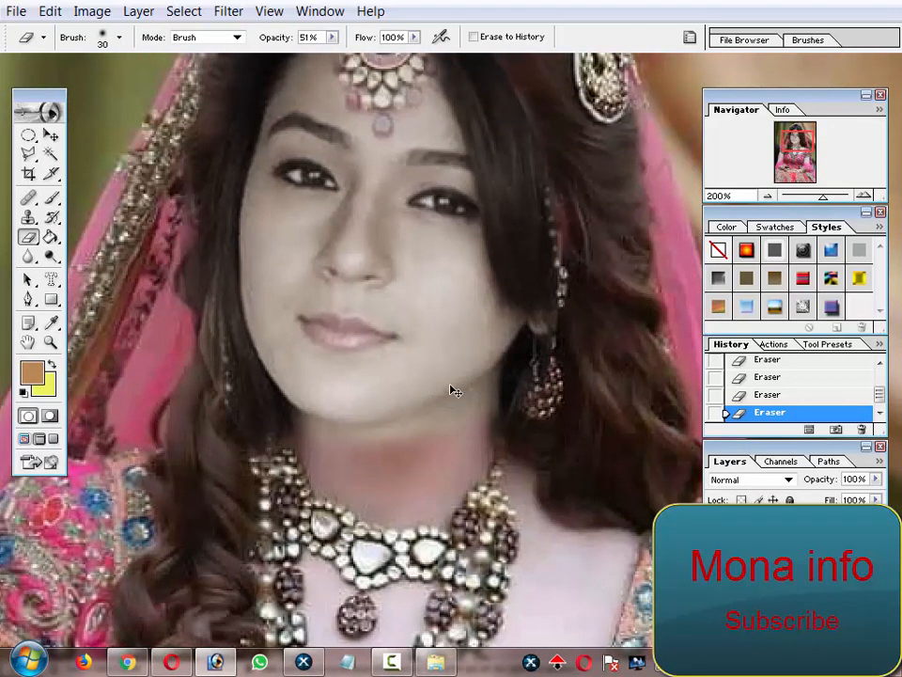
pyautogui.hotkey('ctrl', 'u')
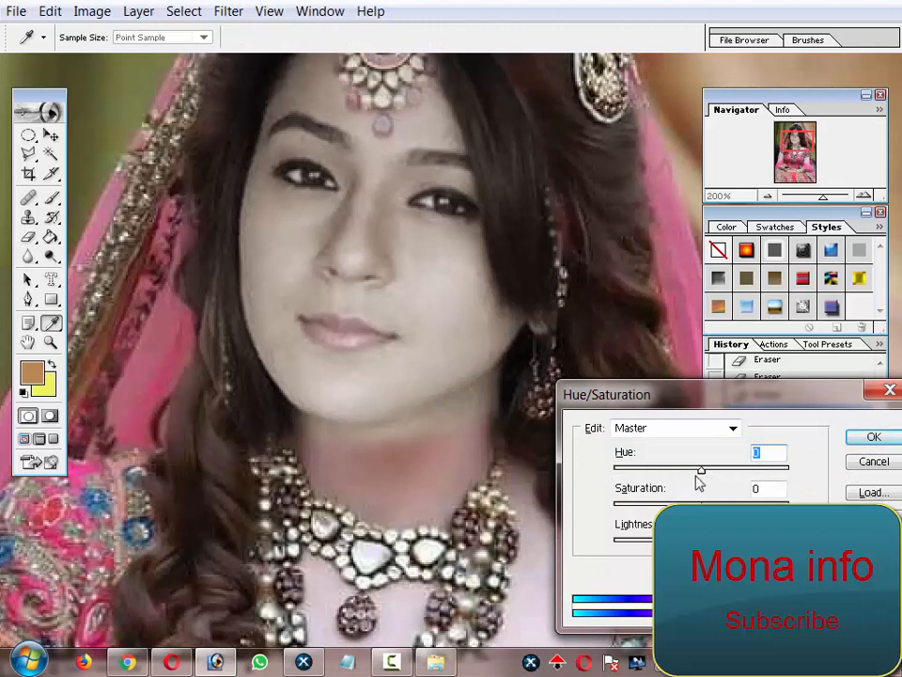
pyautogui.moveTo(699, 467); pyautogui.dragTo(673, 468)
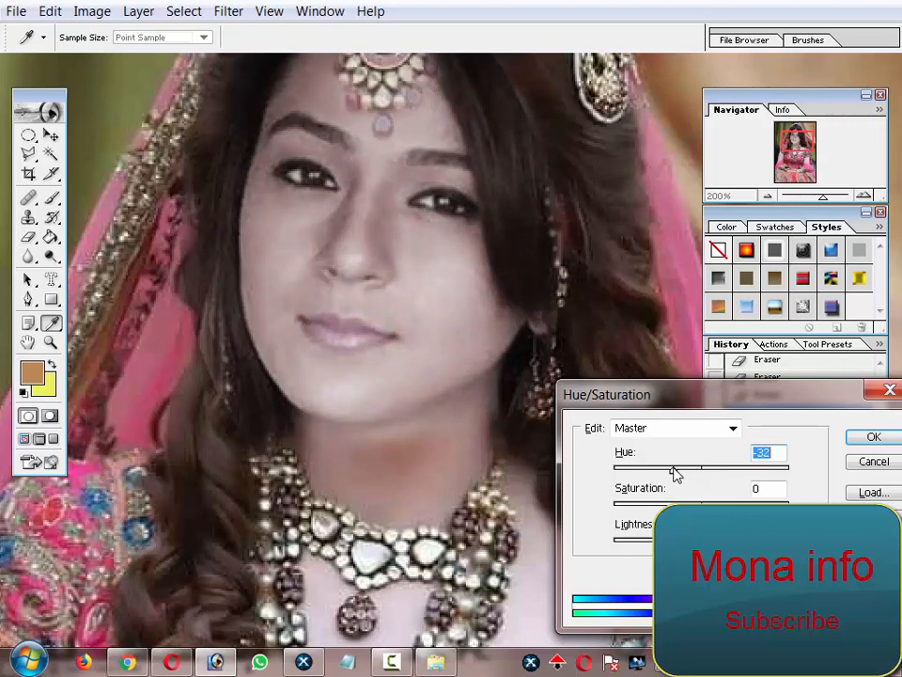
pyautogui.moveTo(664, 474); pyautogui.dragTo(686, 474)
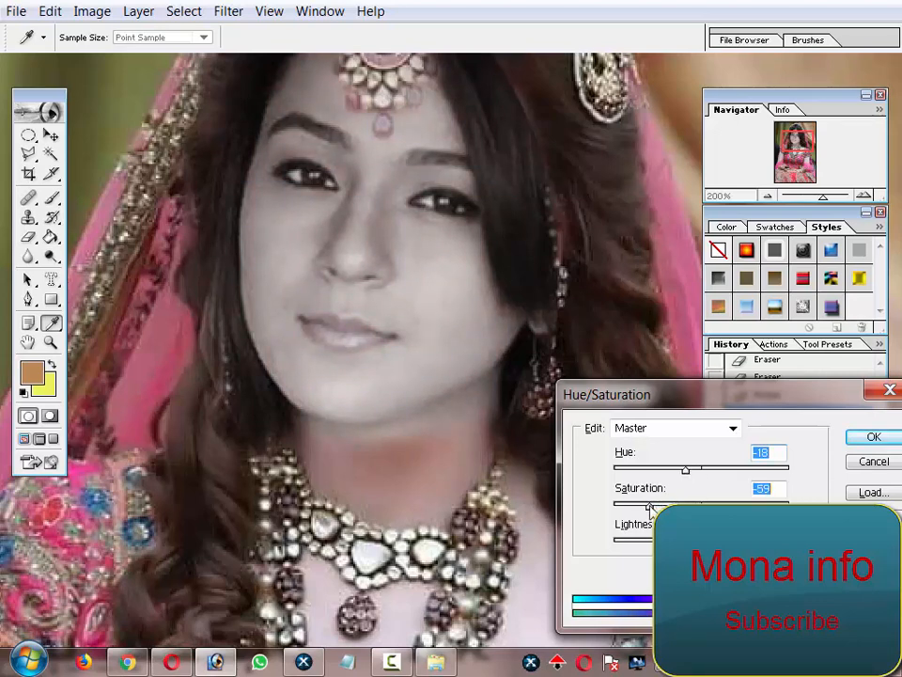
pyautogui.moveTo(648, 507)
pyautogui.mouseDown()
pyautogui.moveTo(614, 508)
pyautogui.moveTo(663, 508)
pyautogui.mouseUp()
pyautogui.click(874, 437)
# Step: Erase the pasted layer over the upper part of the earring beside the cheek to reveal the bride's original
pyautogui.press('e')
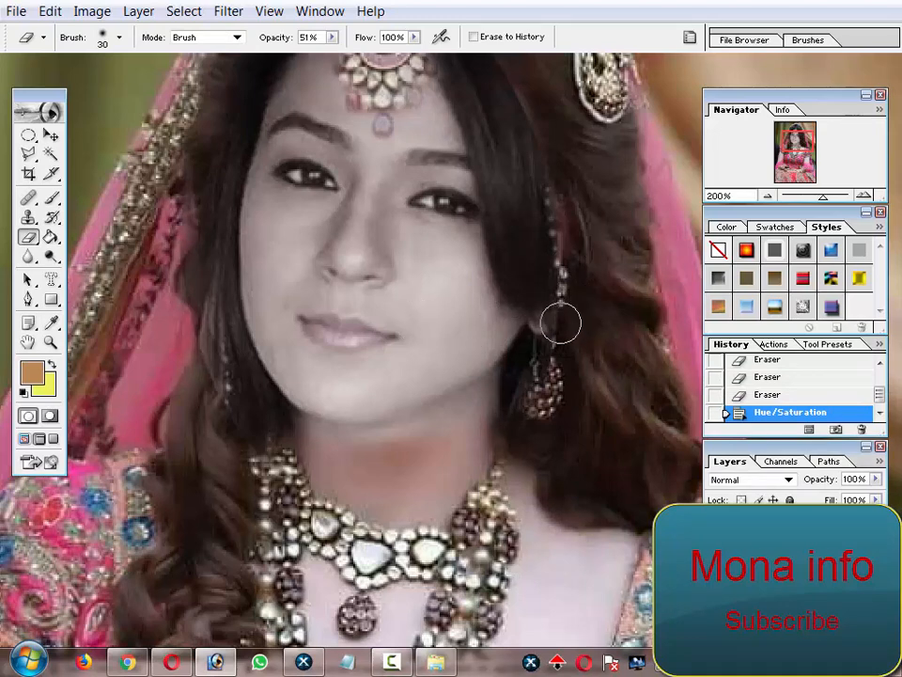
pyautogui.moveTo(558, 344); pyautogui.dragTo(562, 238)
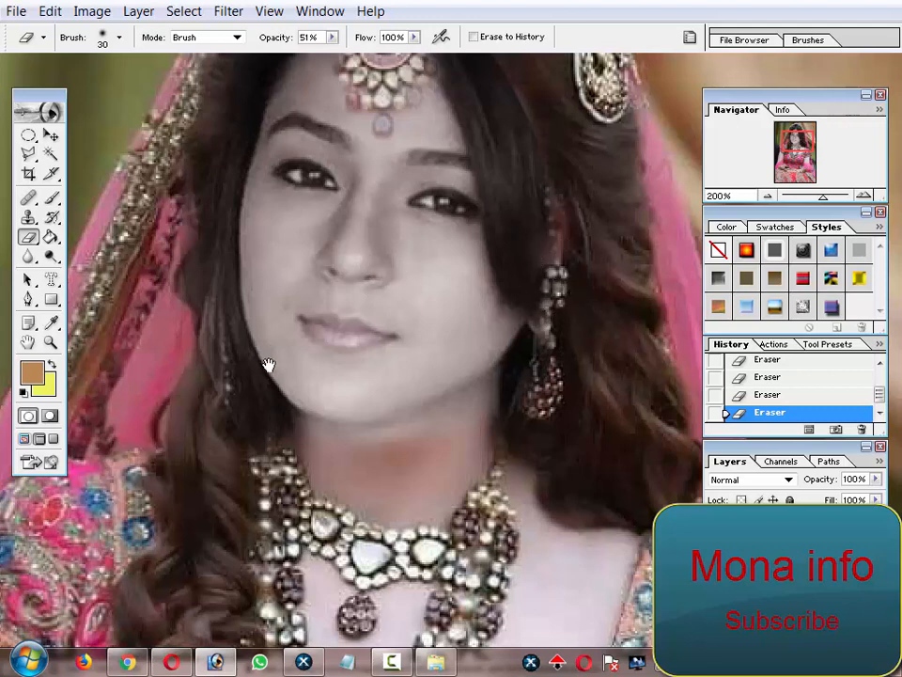
pyautogui.moveTo(266, 365)
pyautogui.mouseDown()
pyautogui.moveTo(287, 365)
pyautogui.moveTo(276, 356)
pyautogui.mouseUp()
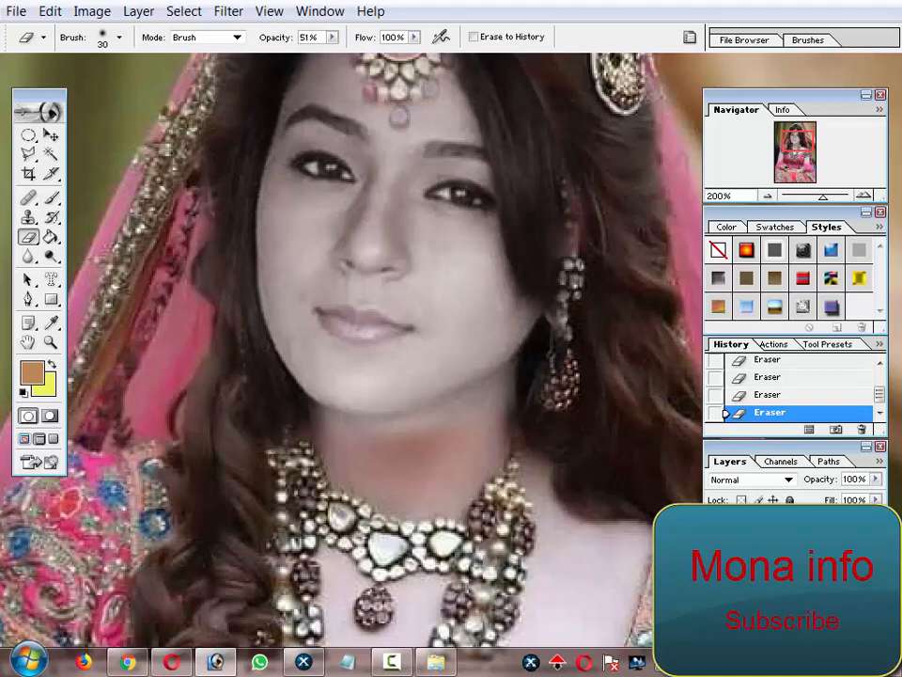
# Step: Rotate the pasted face layer by -3.5° with Free Transform, apply it, and nudge the layer into place on the head
pyautogui.keyDown('alt'); pyautogui.click(342, 328); pyautogui.keyUp('alt')
pyautogui.keyDown('alt'); pyautogui.click(326, 293); pyautogui.keyUp('alt')
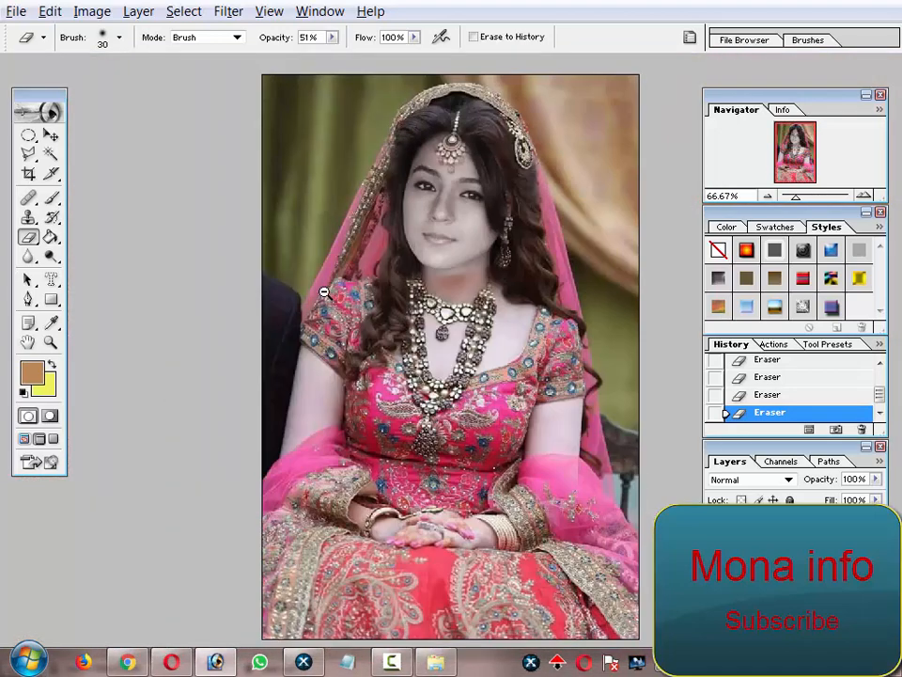
pyautogui.keyDown('alt'); pyautogui.click(427, 296); pyautogui.keyUp('alt')
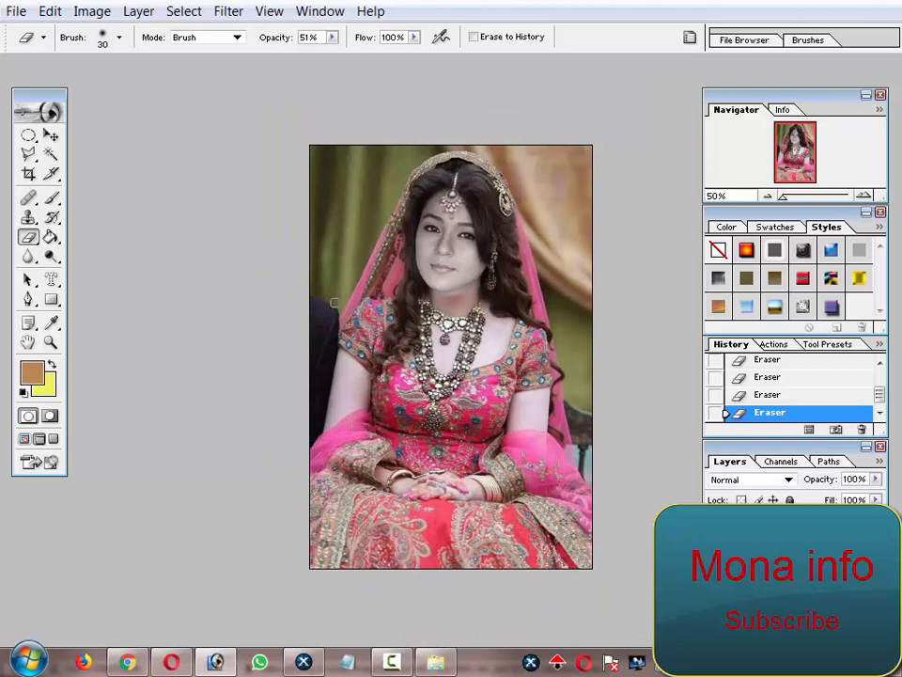
pyautogui.hotkey('ctrl', 't')
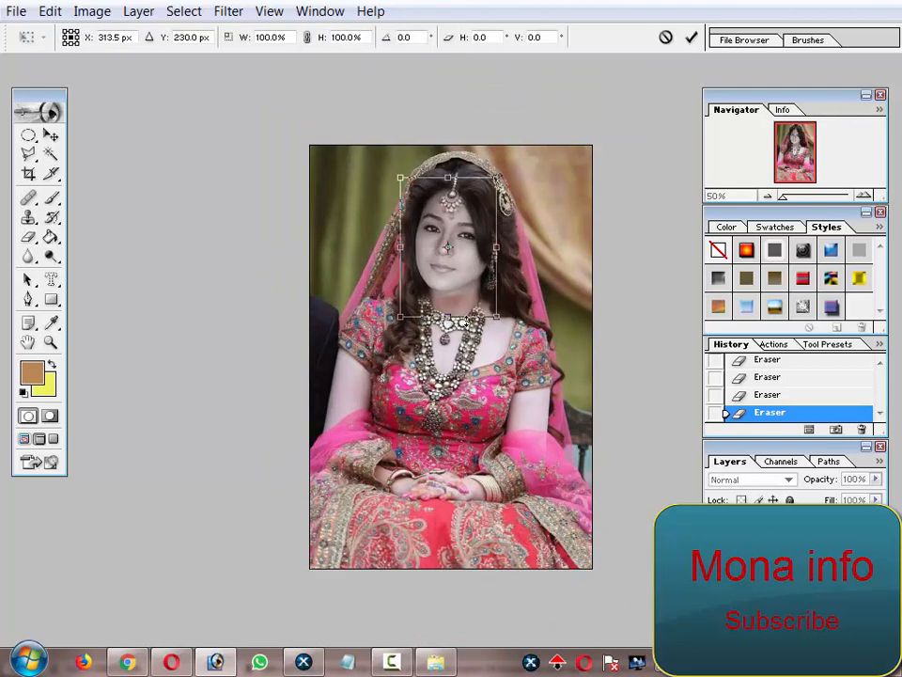
pyautogui.moveTo(531, 254); pyautogui.dragTo(531, 250)
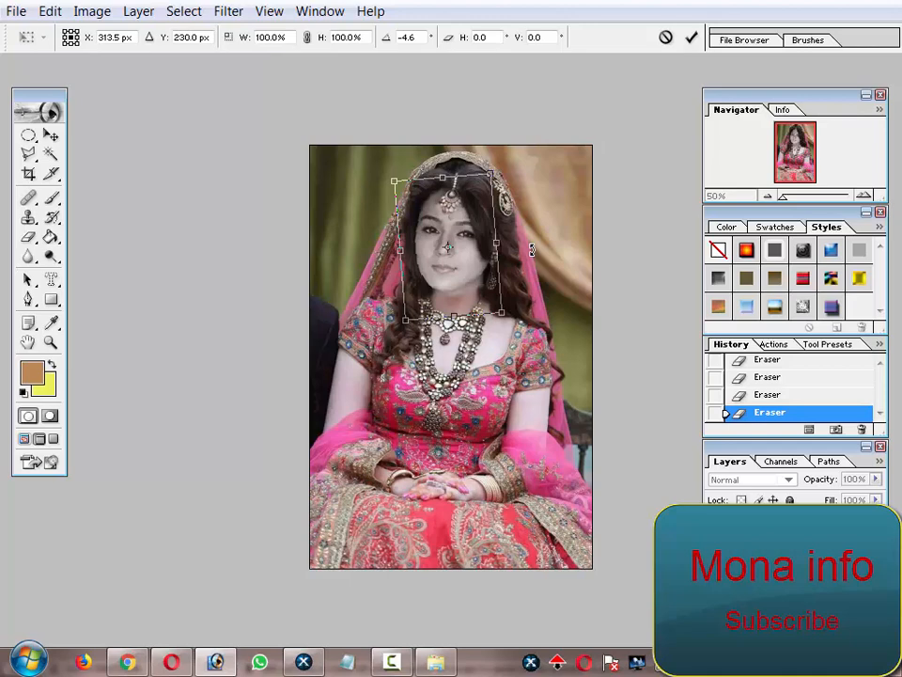
pyautogui.moveTo(532, 249); pyautogui.dragTo(533, 252)
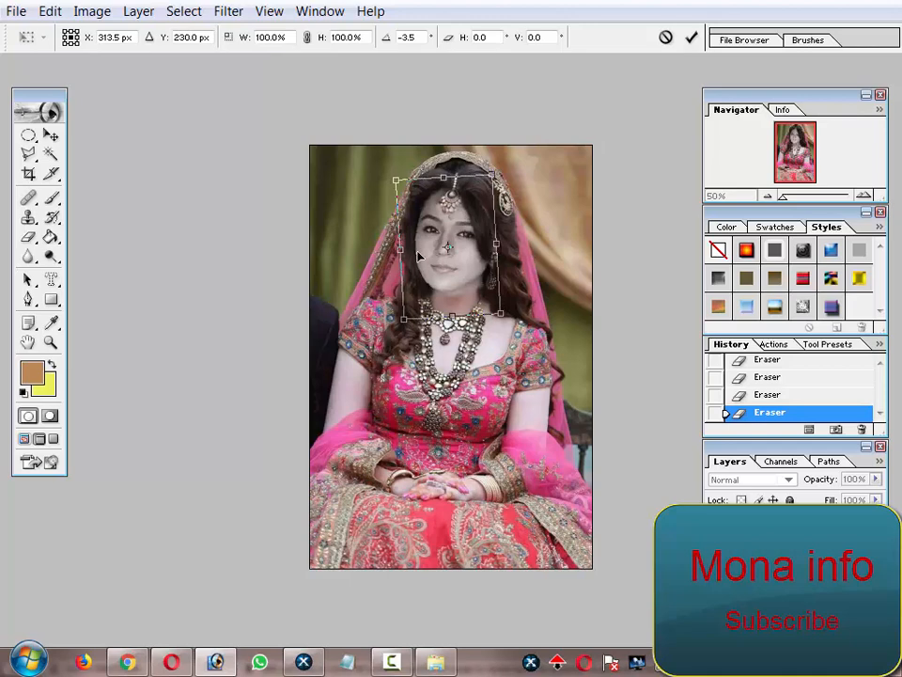
pyautogui.click(51, 136)
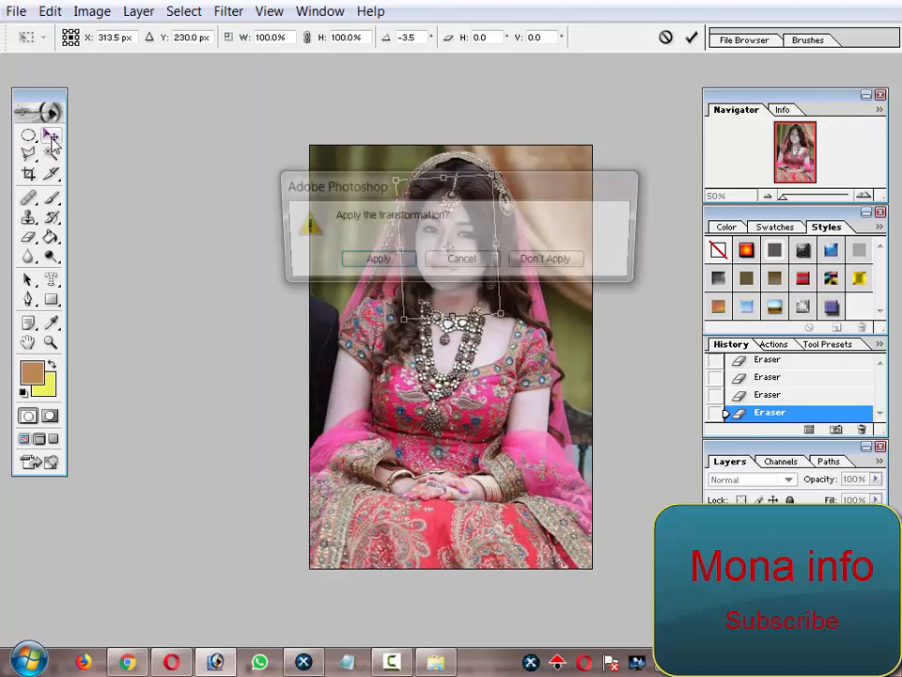
pyautogui.click(395, 265)
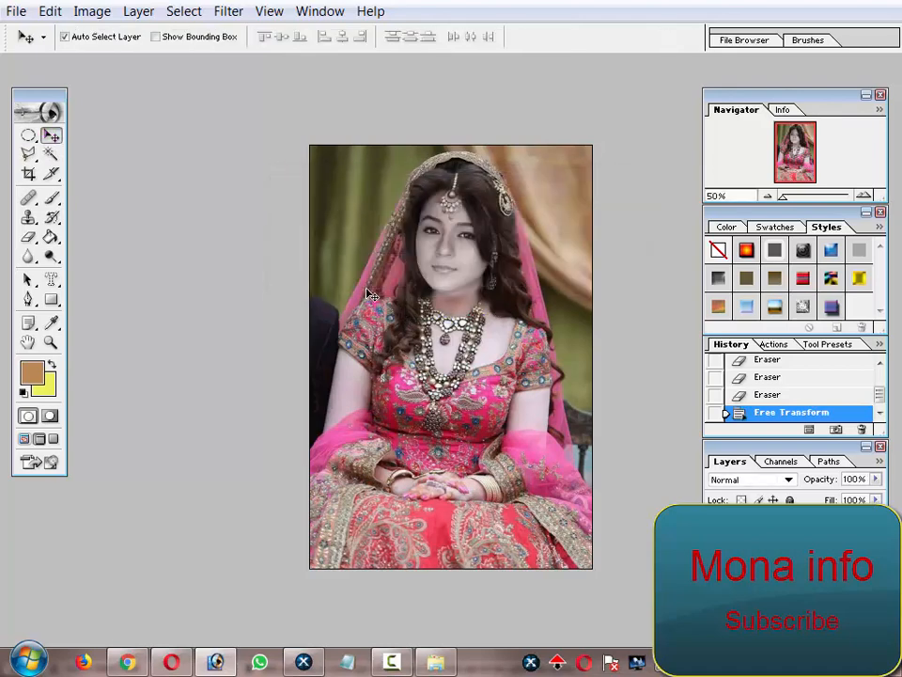
pyautogui.press('Down')
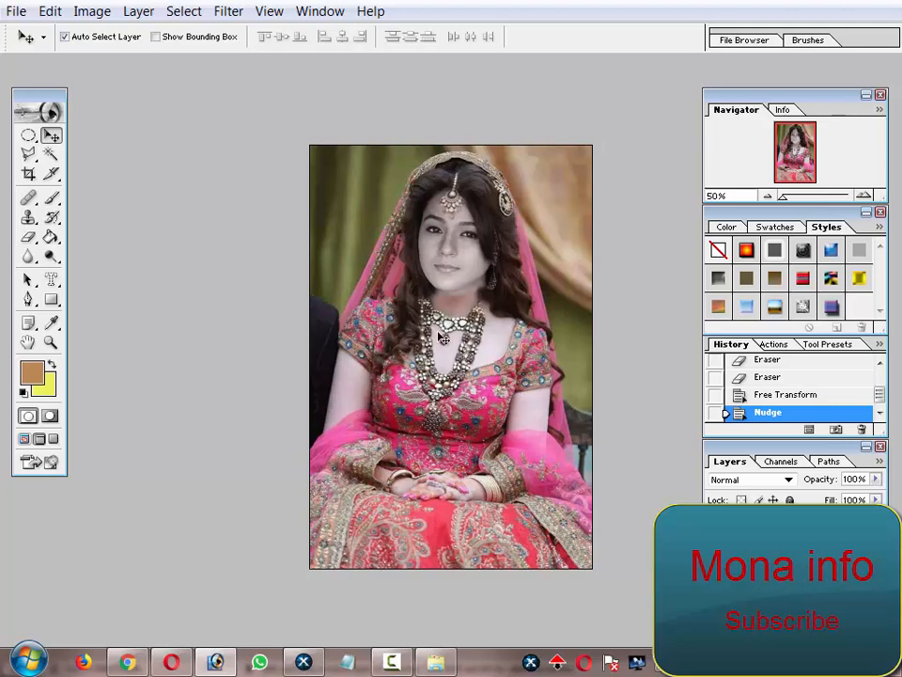
# Step: Erase the pasted layer over the hanging earring so the bride's original drop and upper links show through
pyautogui.keyDown('ctrl'); pyautogui.click(485, 326); pyautogui.keyUp('ctrl')
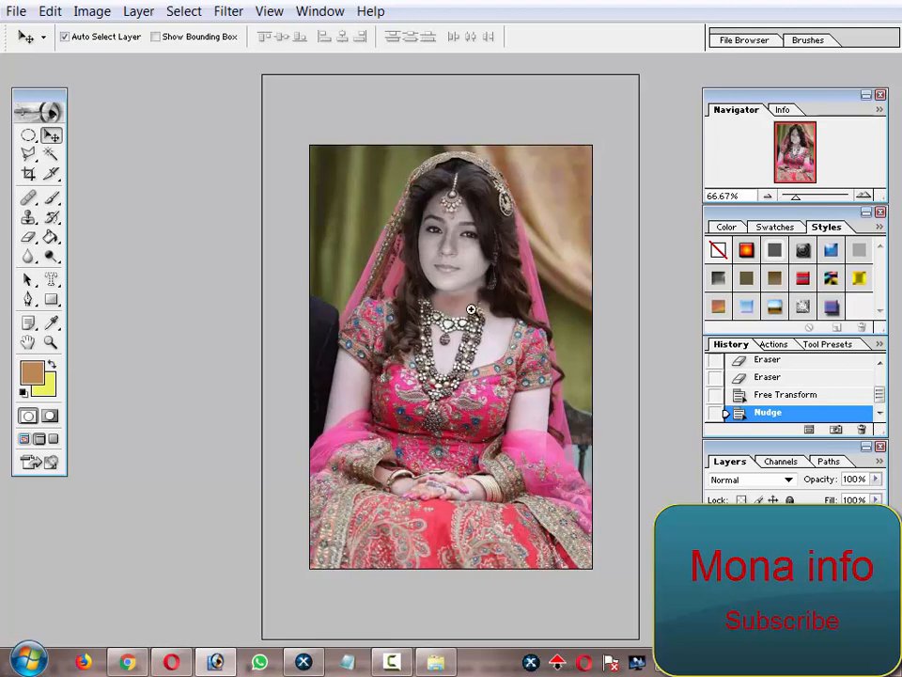
pyautogui.keyDown('ctrl'); pyautogui.click(498, 281); pyautogui.keyUp('ctrl')
pyautogui.keyDown('ctrl'); pyautogui.click(509, 268); pyautogui.keyUp('ctrl')
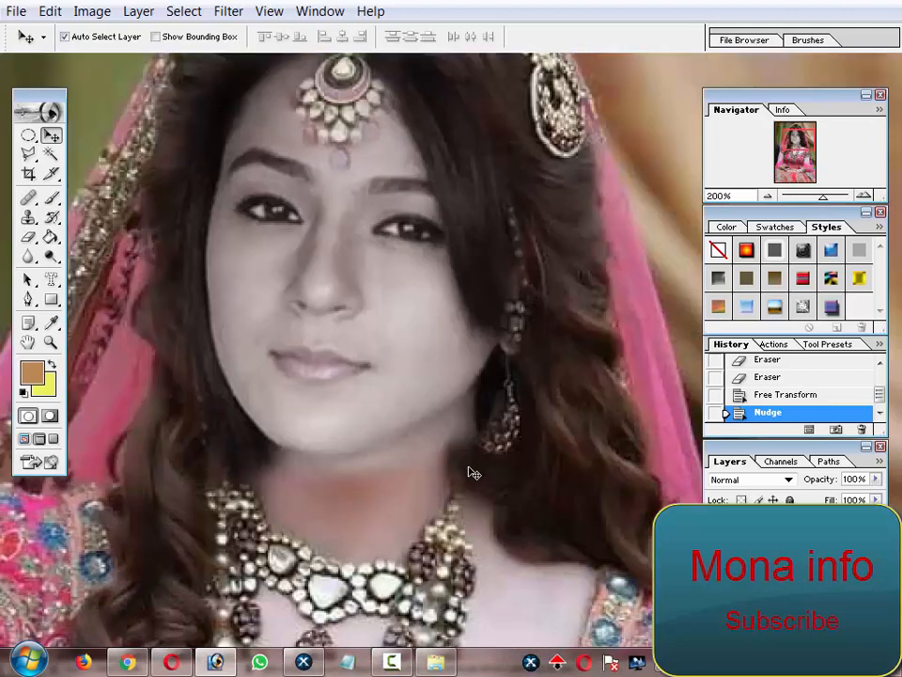
pyautogui.scroll(-5, 423, 356)
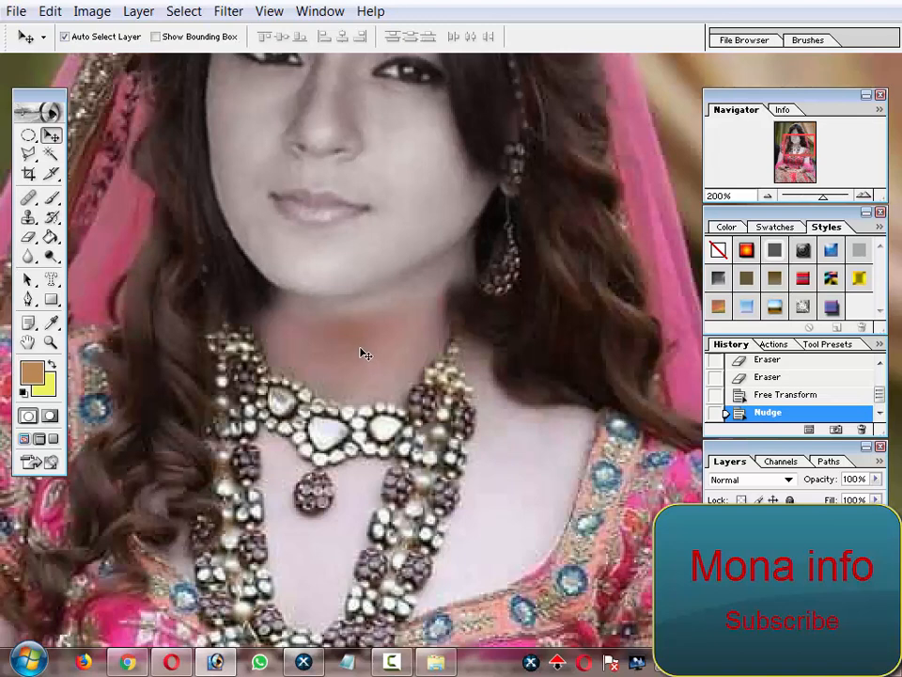
pyautogui.click(32, 238)
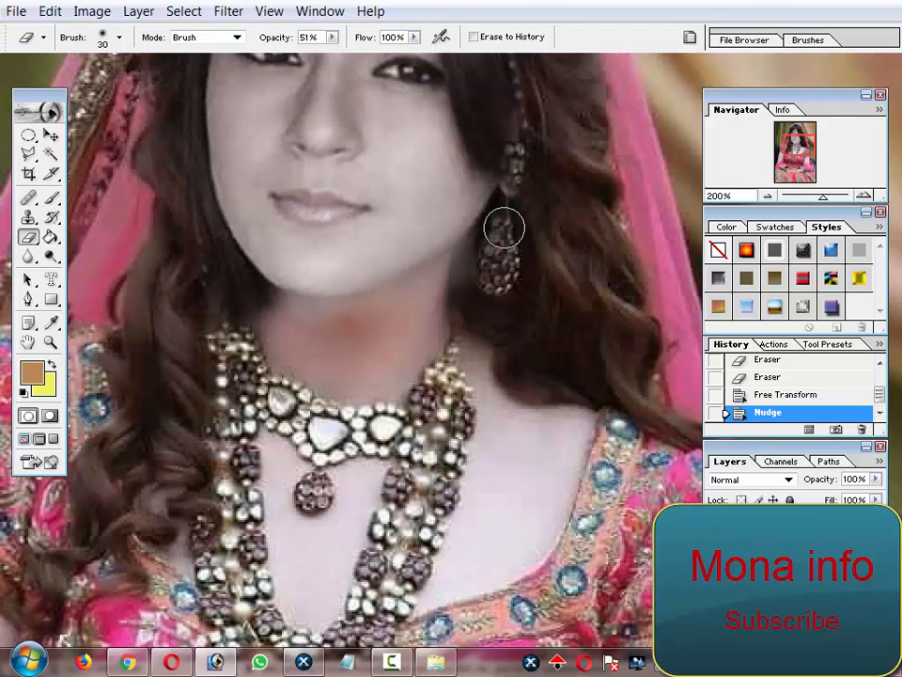
pyautogui.click(500, 277)
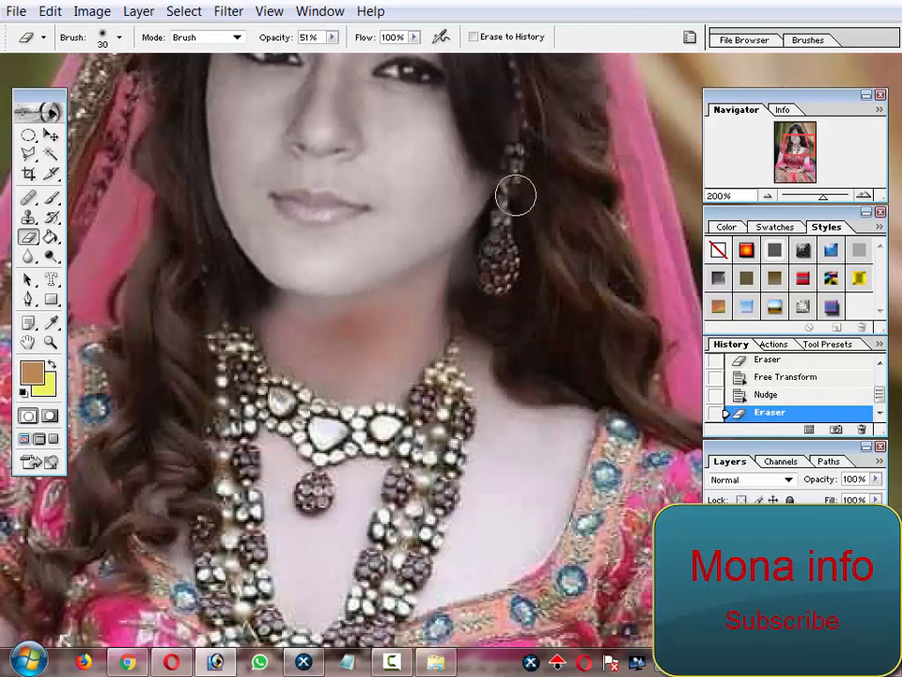
pyautogui.click(516, 196)
# Step: Erase the pasted hair's edges beside the temple and along the hairline above the forehead ornament
pyautogui.scroll(5, 511, 325)
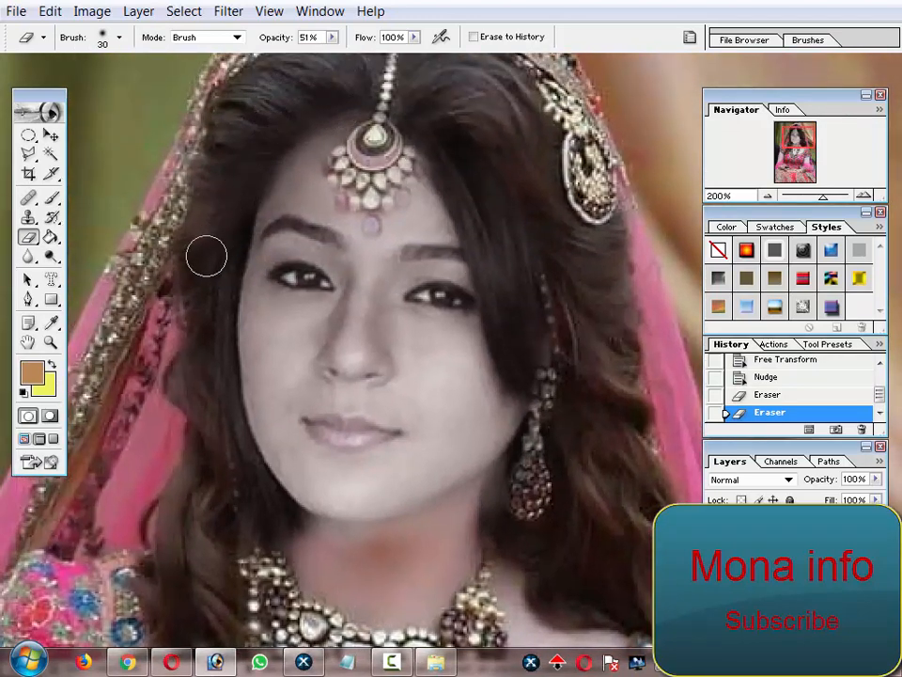
pyautogui.click(220, 179)
pyautogui.click(355, 109)
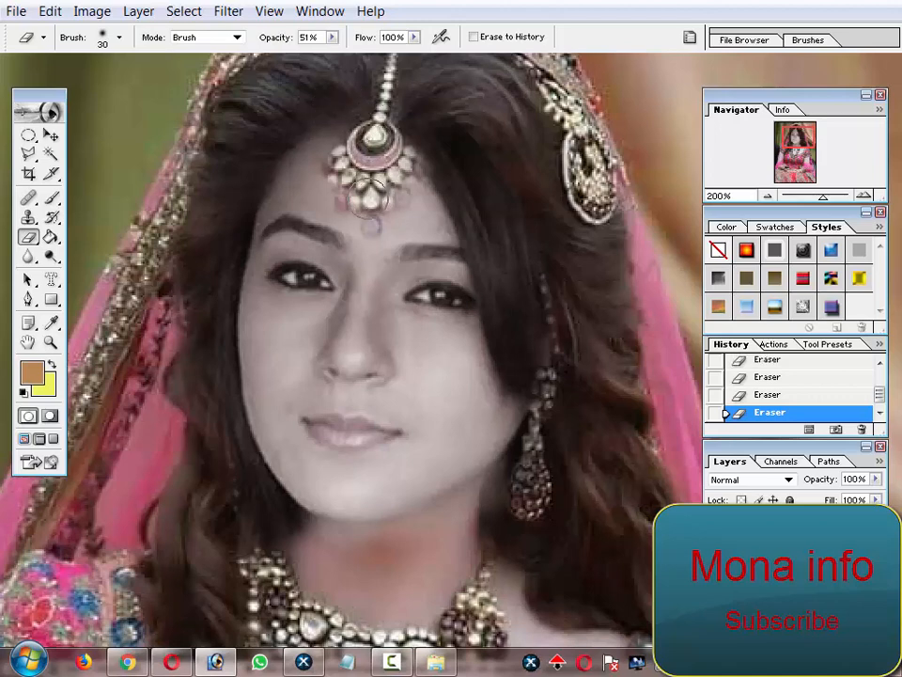
pyautogui.scroll(-2, 379, 137)
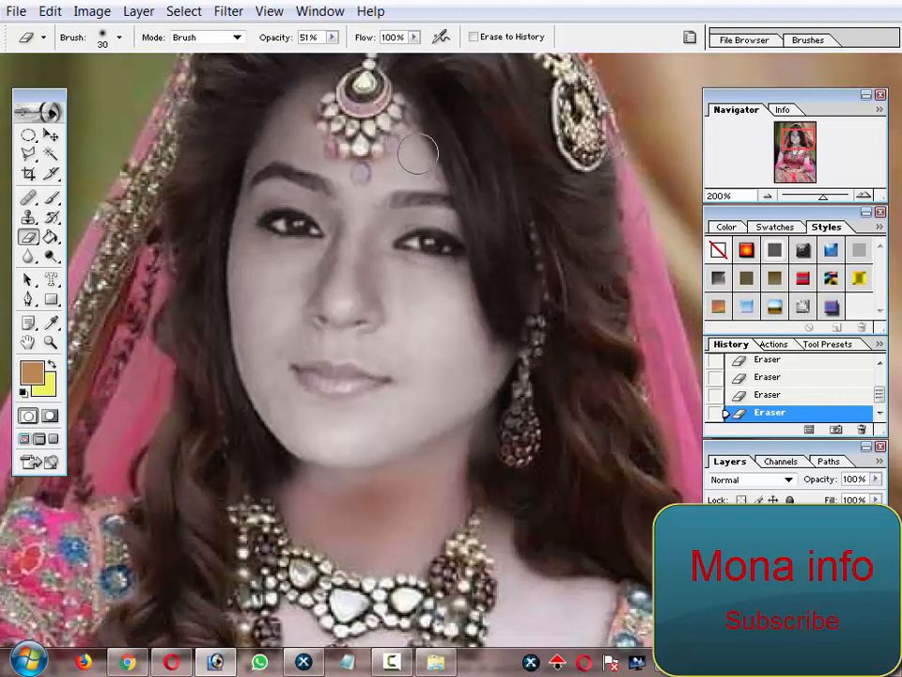
pyautogui.scroll(2, 409, 89)
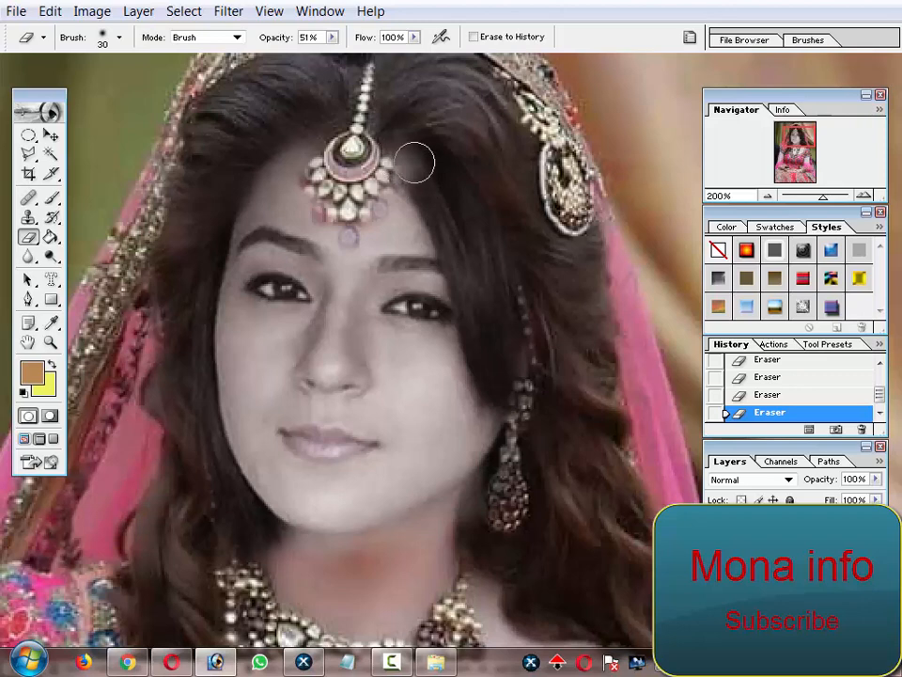
# Step: Erase the pasted hair's outer edge and leftover bead chain above the long earring, blending into the bride's hair
pyautogui.moveTo(461, 215); pyautogui.dragTo(478, 254)
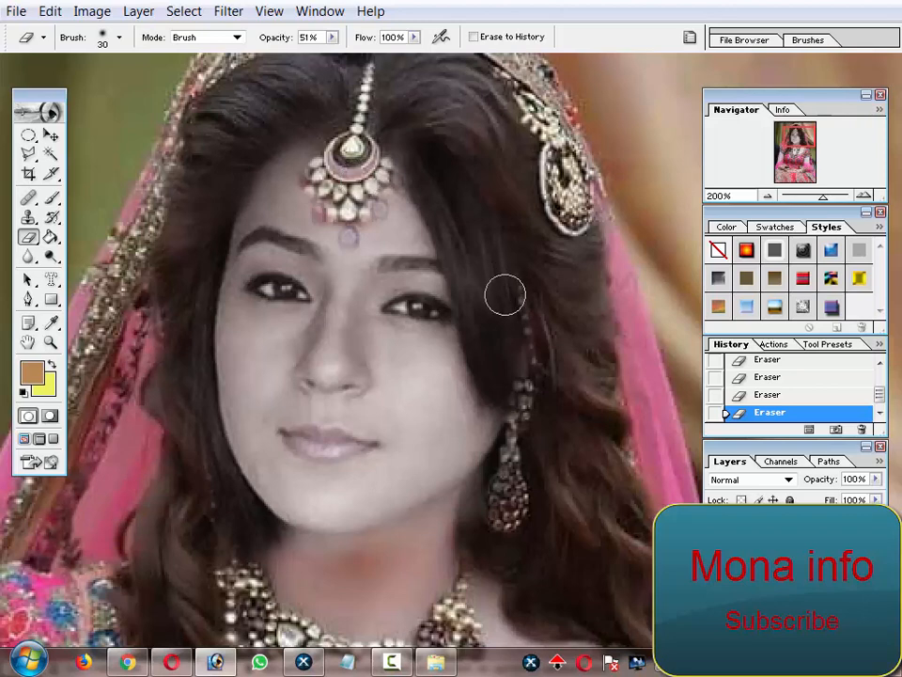
pyautogui.moveTo(578, 358); pyautogui.dragTo(513, 332)
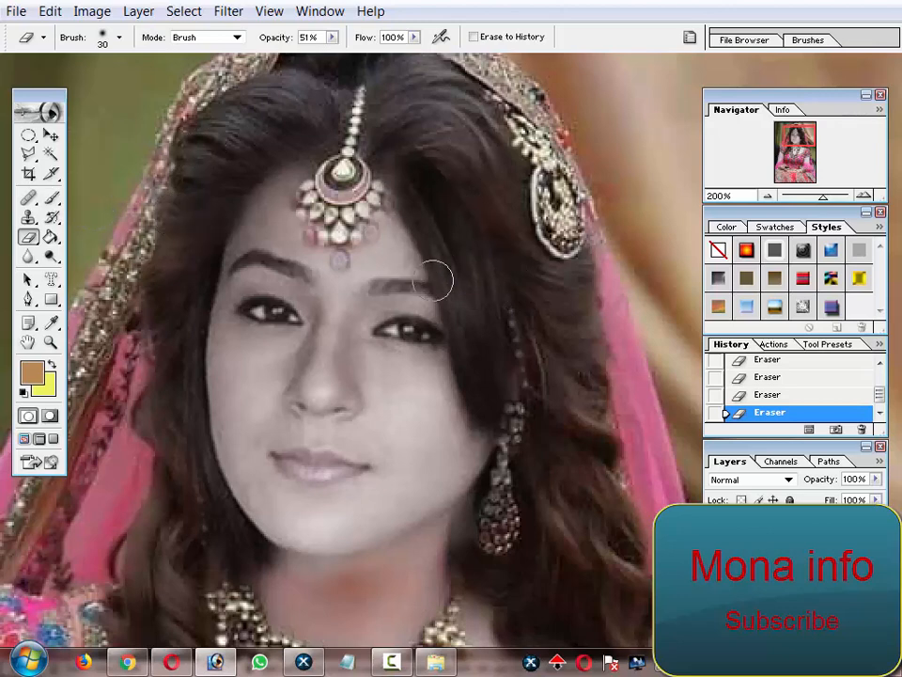
pyautogui.moveTo(513, 312); pyautogui.dragTo(526, 299)
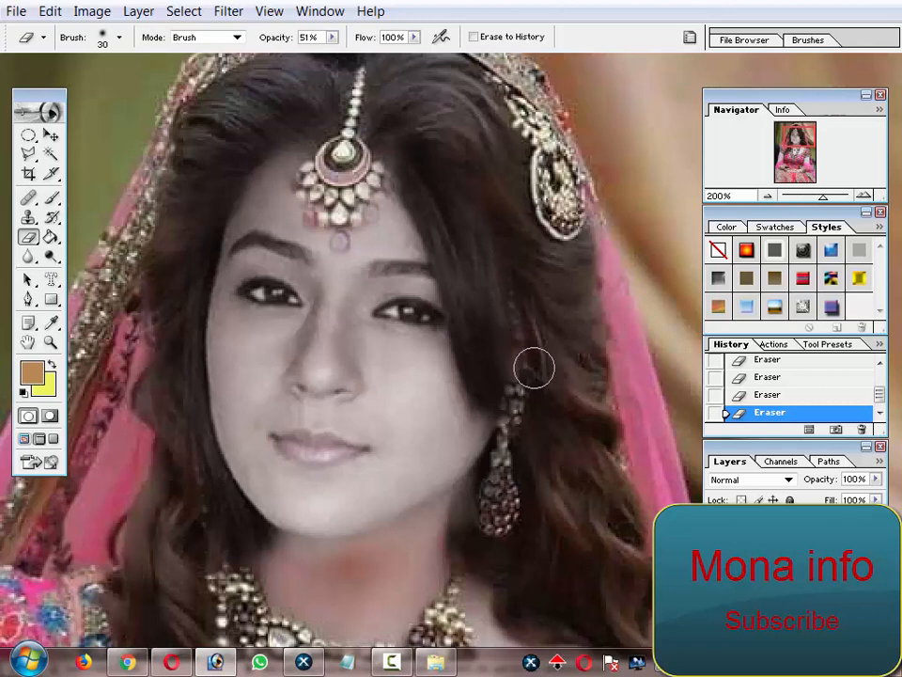
pyautogui.moveTo(536, 422)
pyautogui.mouseDown()
pyautogui.moveTo(549, 334)
pyautogui.moveTo(536, 260)
pyautogui.mouseUp()
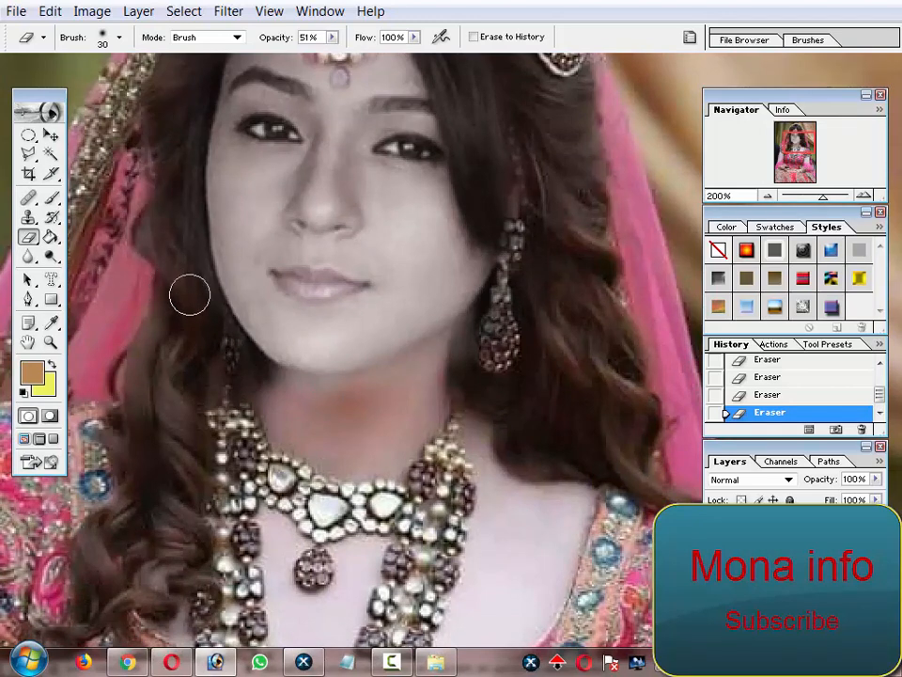
# Step: Erase the pasted hair beside the other jaw down to the necklace, uncovering the bride's second earring
pyautogui.moveTo(221, 358); pyautogui.dragTo(207, 280)
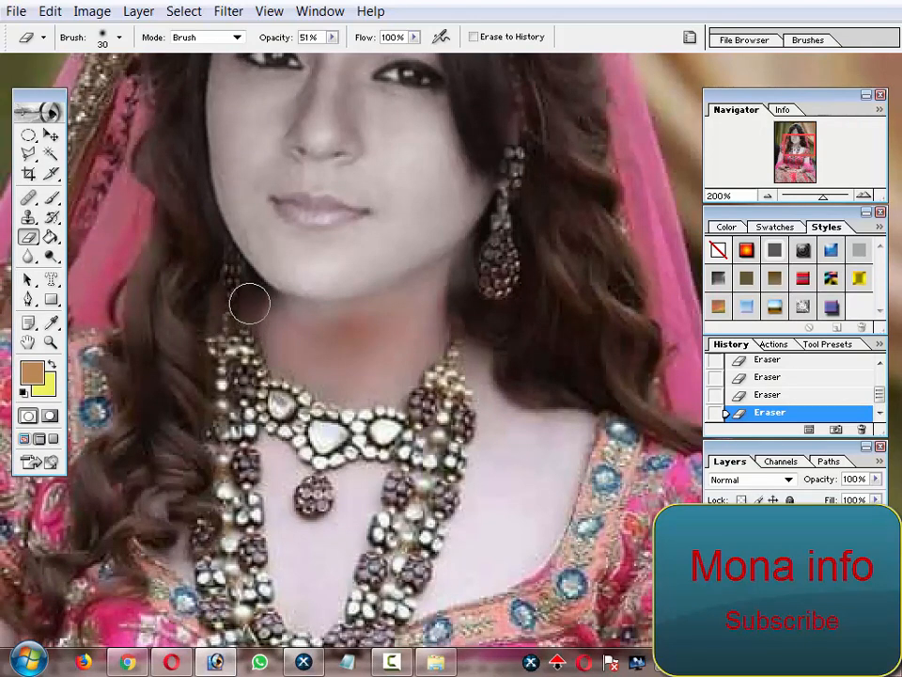
pyautogui.moveTo(226, 331); pyautogui.dragTo(238, 382)
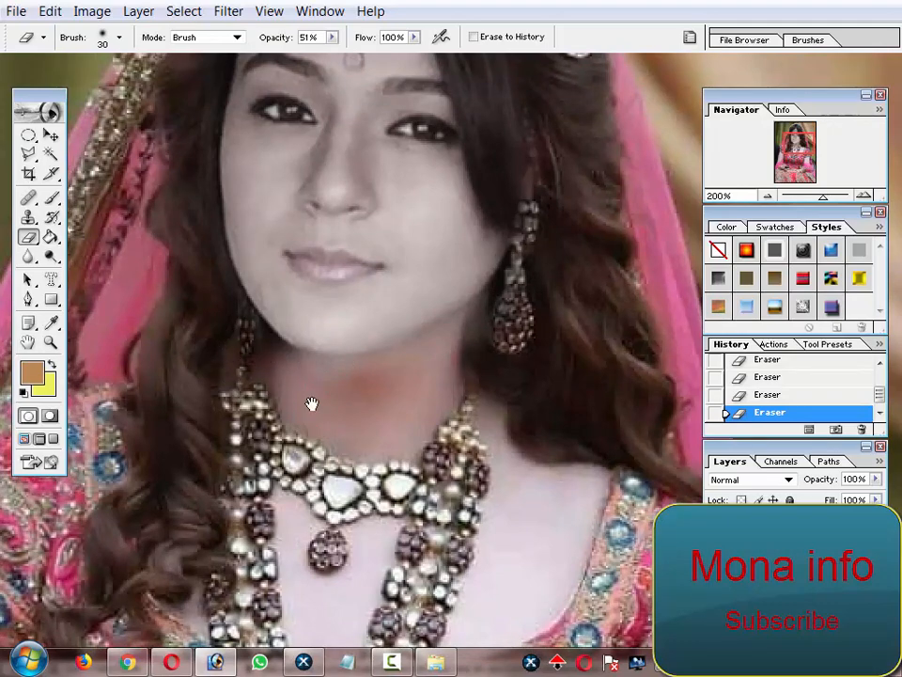
# Step: Examine the face blend in the whole picture, and the chin, neck and jewellery up close
pyautogui.moveTo(312, 405); pyautogui.dragTo(313, 498)
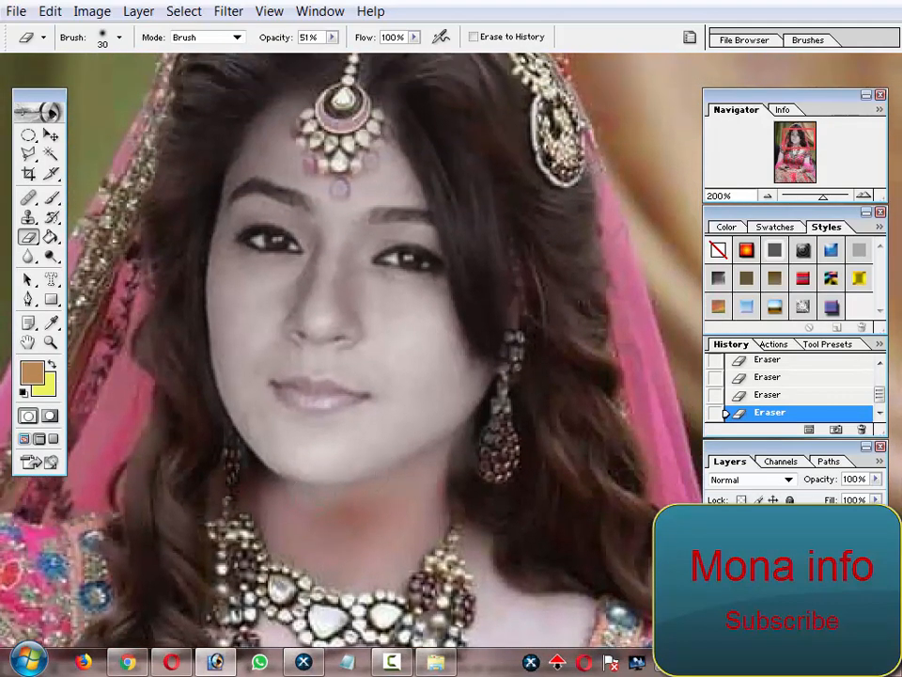
pyautogui.keyDown('alt'); pyautogui.click(381, 424); pyautogui.keyUp('alt')
pyautogui.keyDown('alt'); pyautogui.click(375, 395); pyautogui.keyUp('alt')
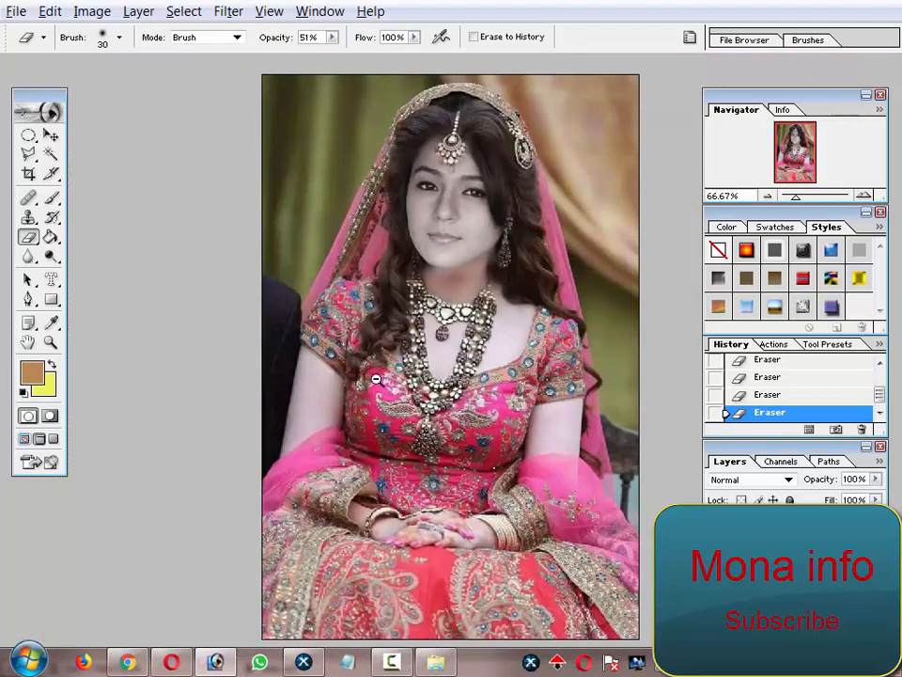
pyautogui.keyDown('alt'); pyautogui.click(376, 376); pyautogui.keyUp('alt')
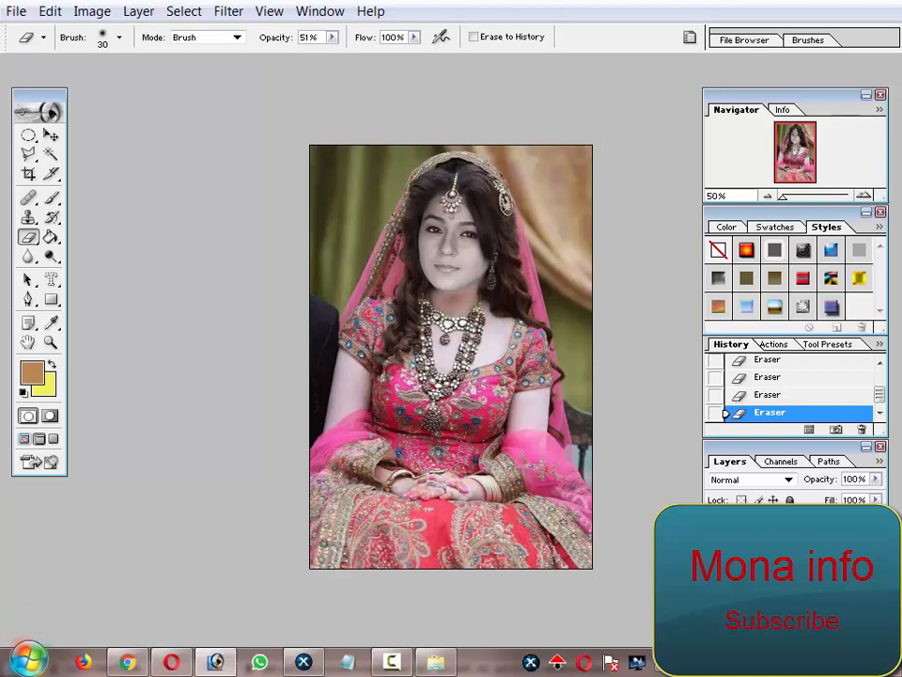
pyautogui.click(512, 363)
pyautogui.click(512, 299)
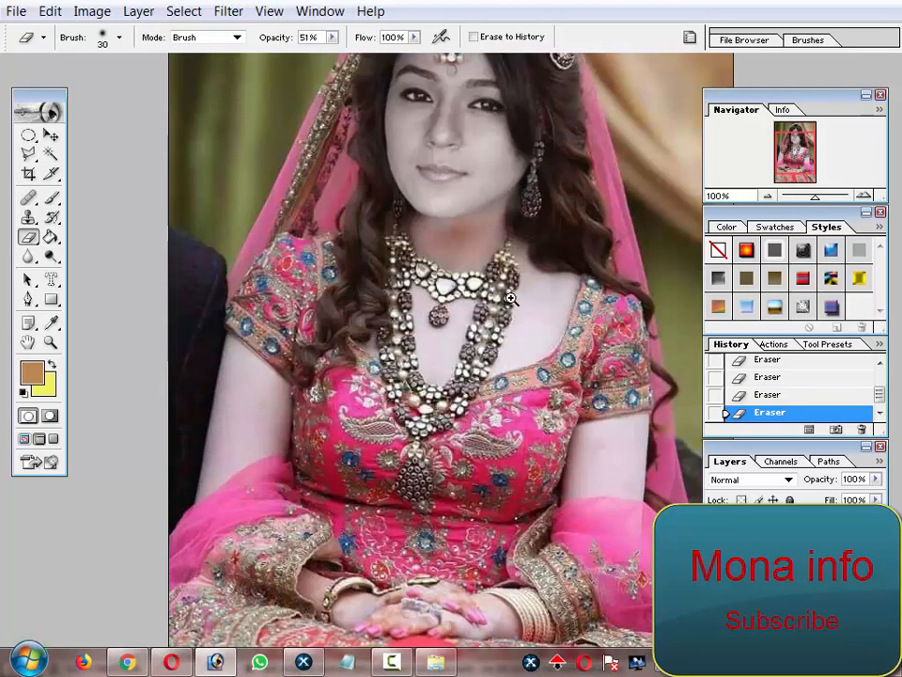
pyautogui.click(459, 244)
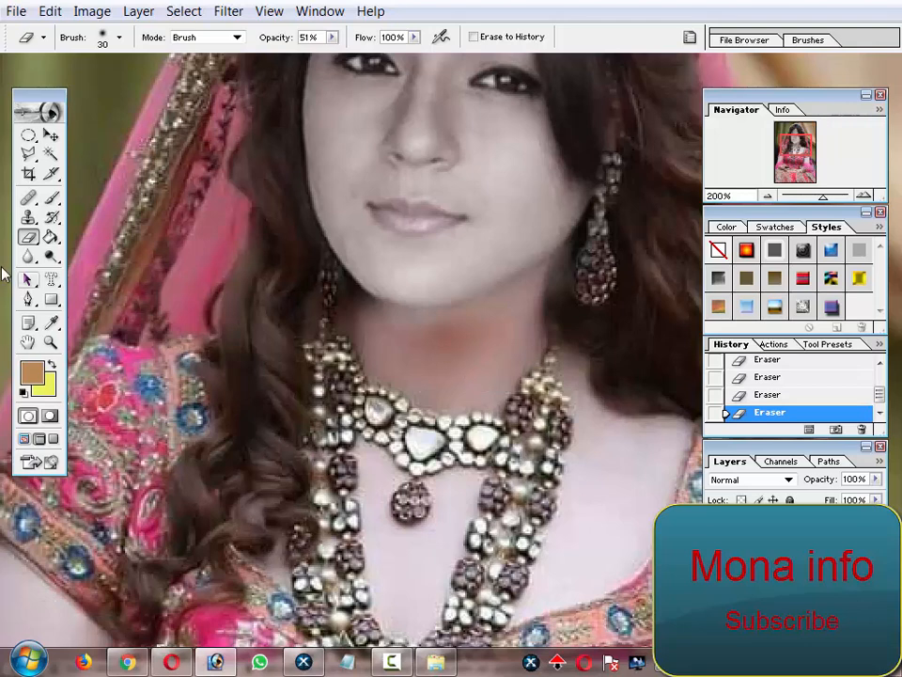
# Step: Even out the reddish skin at the centre of the neck below the chin with the Clone Stamp at 21% opacity
pyautogui.click(28, 217)
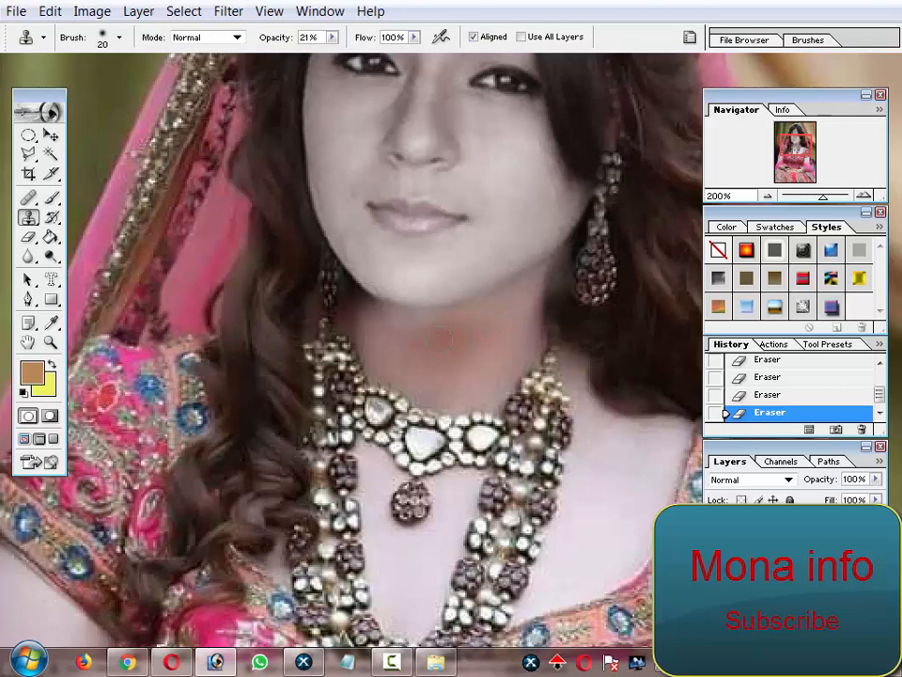
pyautogui.click(440, 336)
pyautogui.click(446, 343)
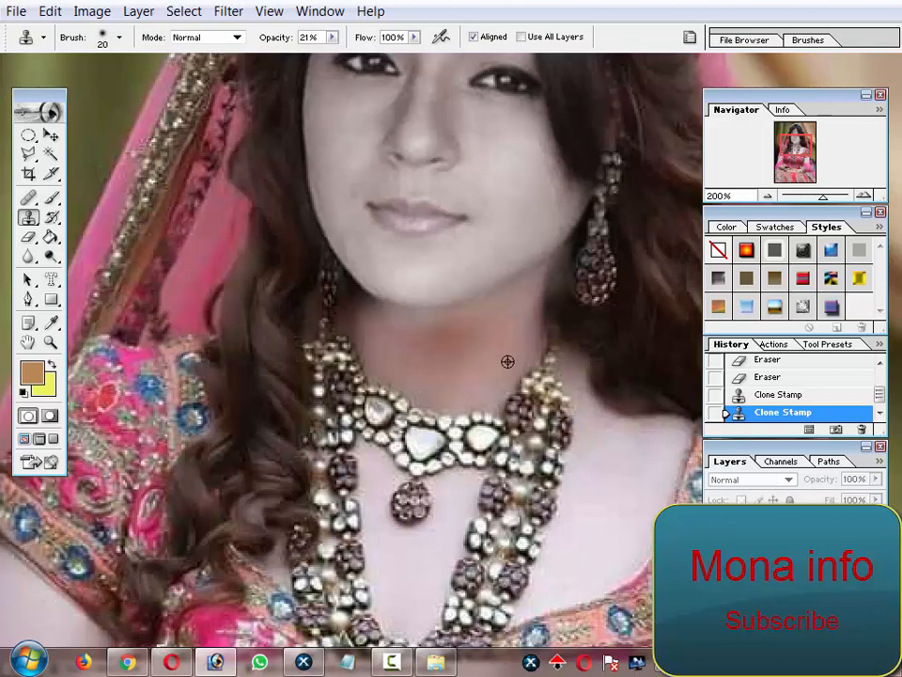
pyautogui.click(447, 341)
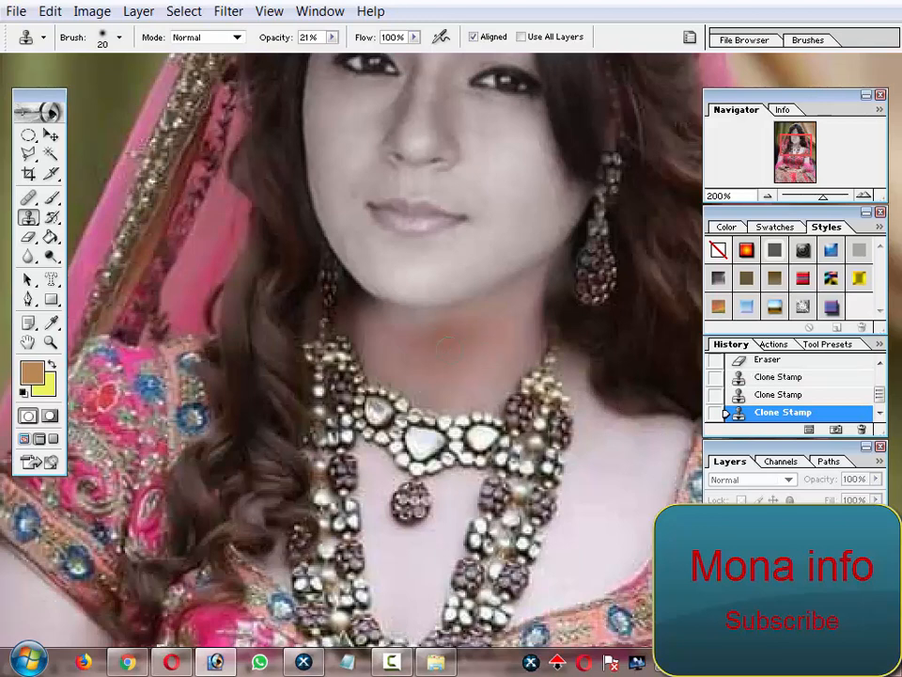
pyautogui.click(448, 339)
pyautogui.moveTo(447, 341)
pyautogui.mouseDown()
pyautogui.moveTo(484, 353)
pyautogui.moveTo(460, 336)
pyautogui.moveTo(453, 360)
pyautogui.mouseUp()
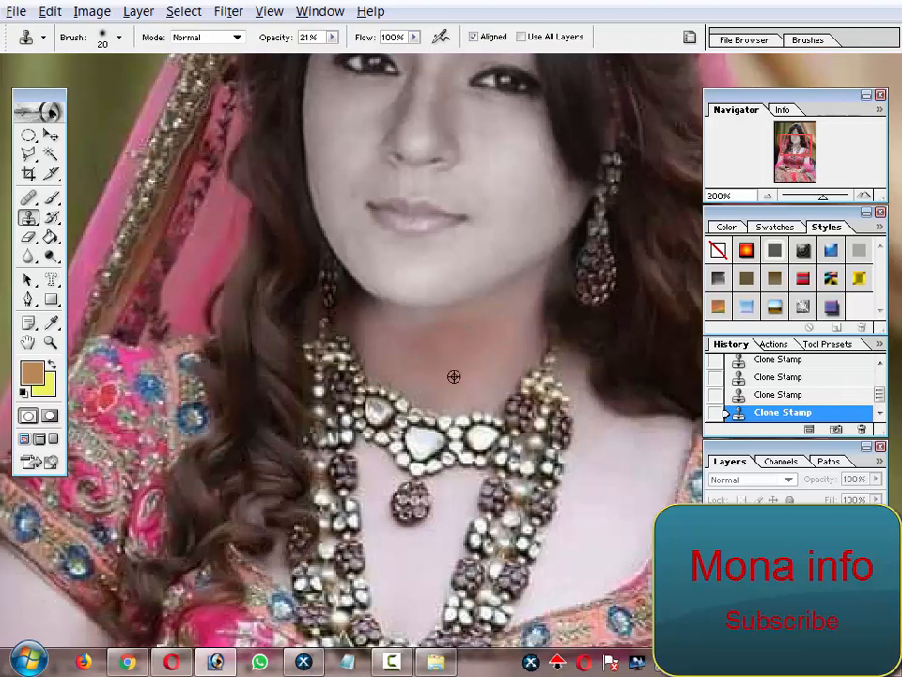
pyautogui.keyDown('alt'); pyautogui.click(472, 383); pyautogui.keyUp('alt')
pyautogui.keyDown('alt'); pyautogui.click(476, 360); pyautogui.keyUp('alt')
pyautogui.moveTo(481, 331)
pyautogui.mouseDown()
pyautogui.moveTo(489, 361)
pyautogui.moveTo(480, 328)
pyautogui.mouseUp()
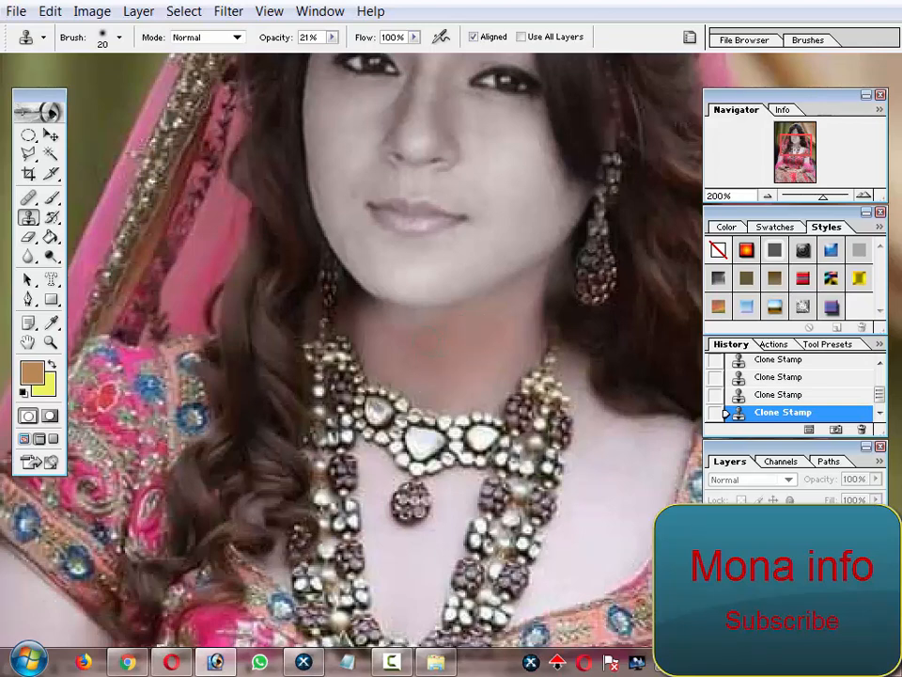
# Step: Brush a skin tone sampled from the jaw over the neck at 13% opacity, enlarging the brush to 50, and dismiss the Avast pop-up
pyautogui.click(52, 198)
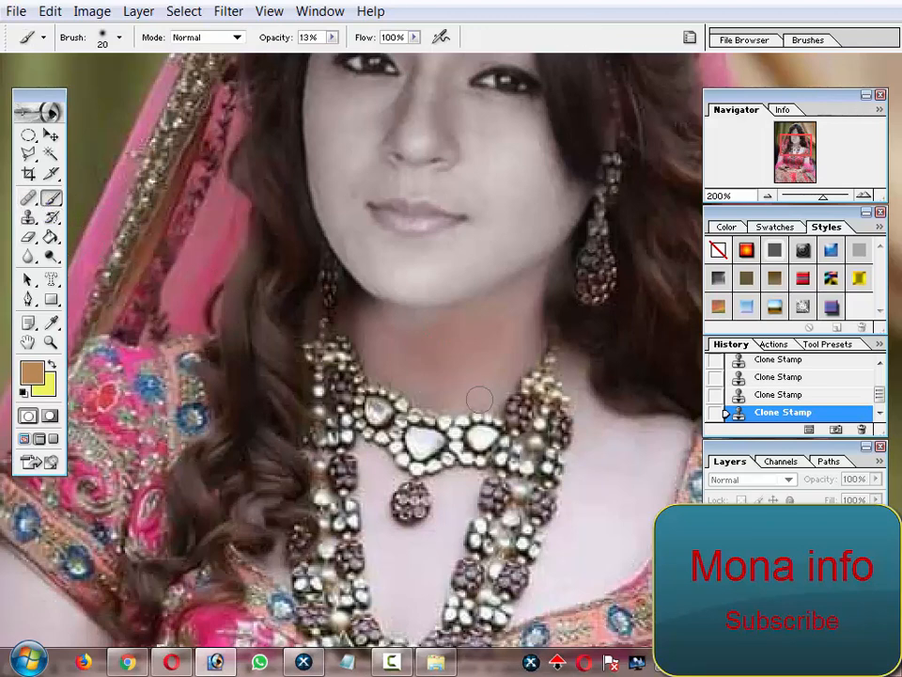
pyautogui.keyDown('alt'); pyautogui.click(496, 254); pyautogui.keyUp('alt')
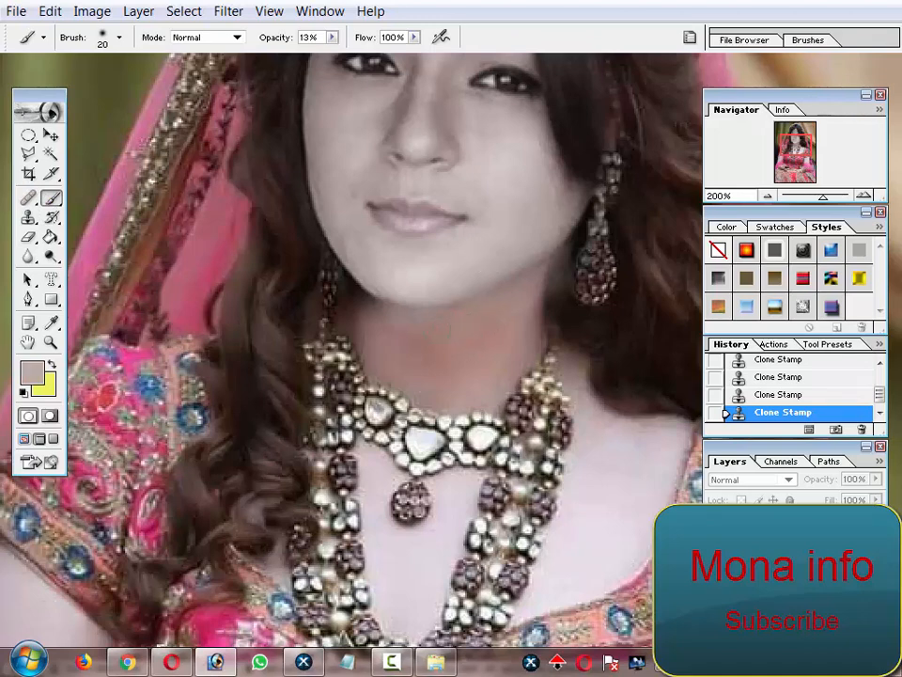
pyautogui.moveTo(434, 372); pyautogui.dragTo(427, 374)
pyautogui.moveTo(349, 342); pyautogui.dragTo(357, 346)
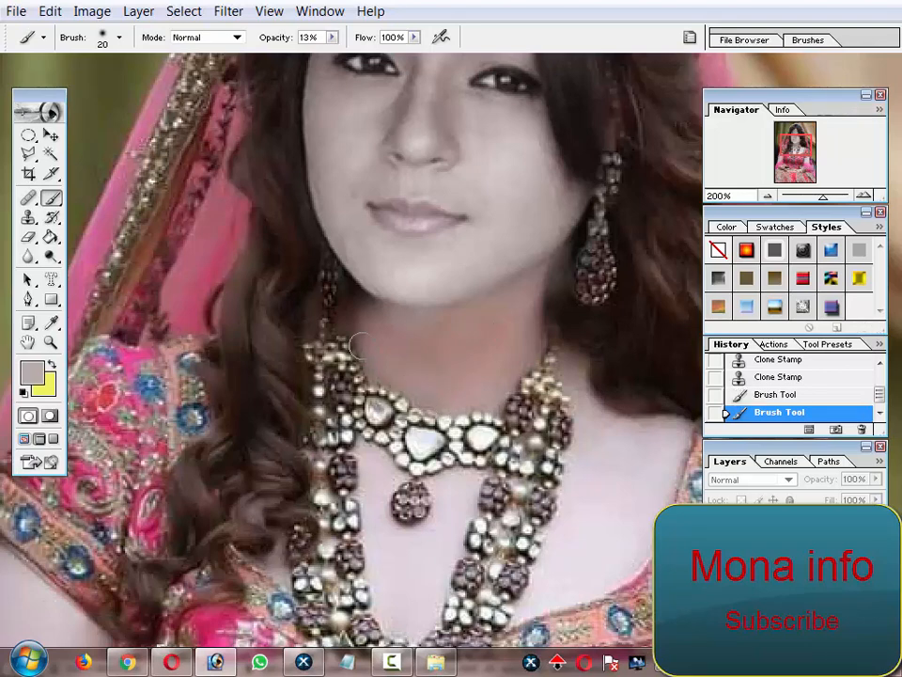
pyautogui.press(']')
pyautogui.press(']')
pyautogui.press(']')
pyautogui.moveTo(472, 345)
pyautogui.mouseDown()
pyautogui.moveTo(452, 342)
pyautogui.moveTo(426, 362)
pyautogui.mouseUp()
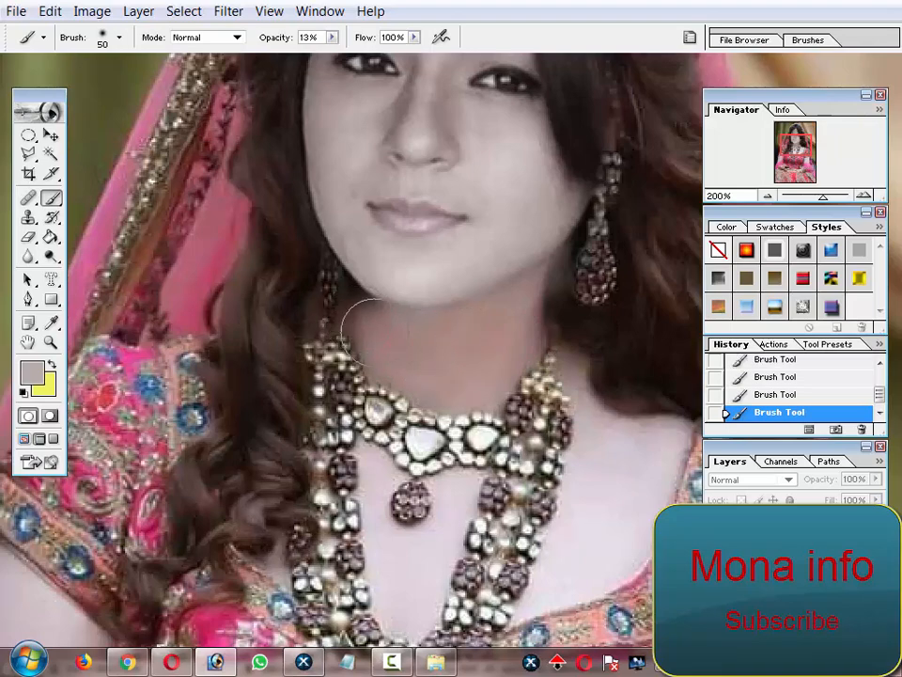
pyautogui.keyDown('alt'); pyautogui.click(442, 324); pyautogui.keyUp('alt')
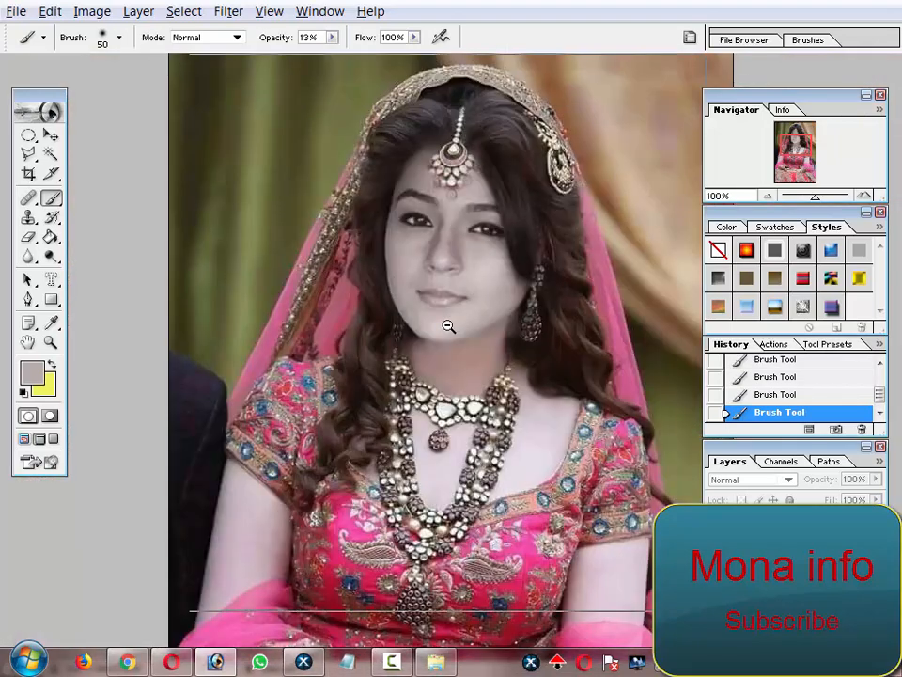
pyautogui.keyDown('alt'); pyautogui.click(447, 325); pyautogui.keyUp('alt')
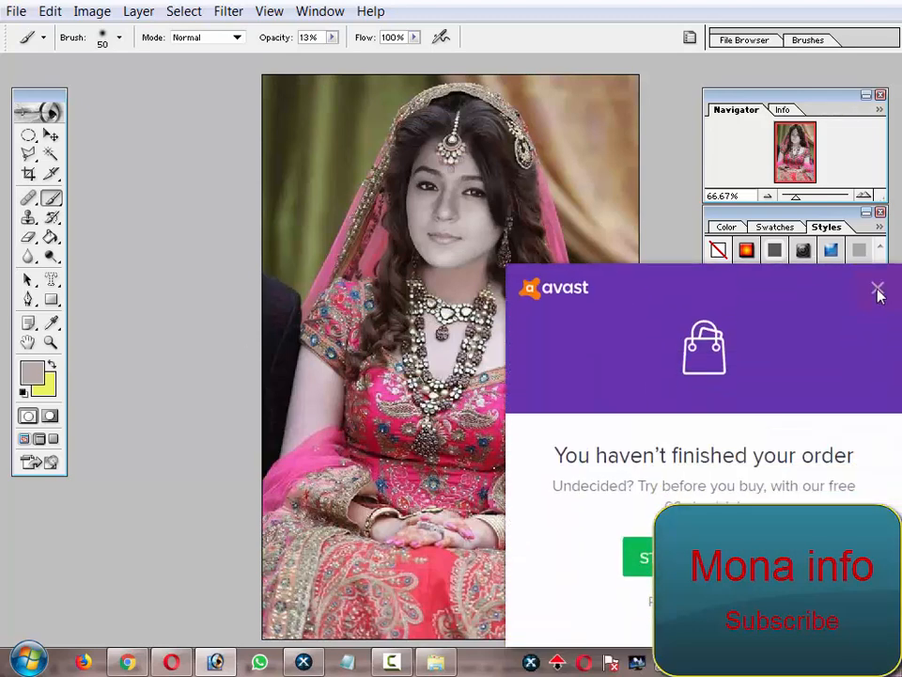
pyautogui.click(876, 290)
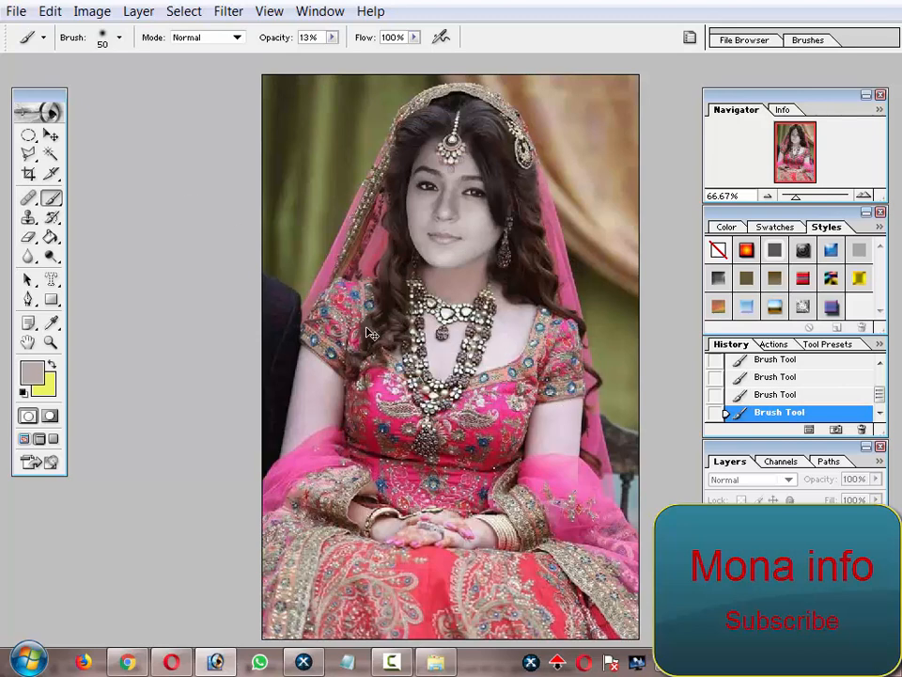
pyautogui.hotkey('ctrl', 'u')
pyautogui.moveTo(725, 393); pyautogui.dragTo(769, 240)
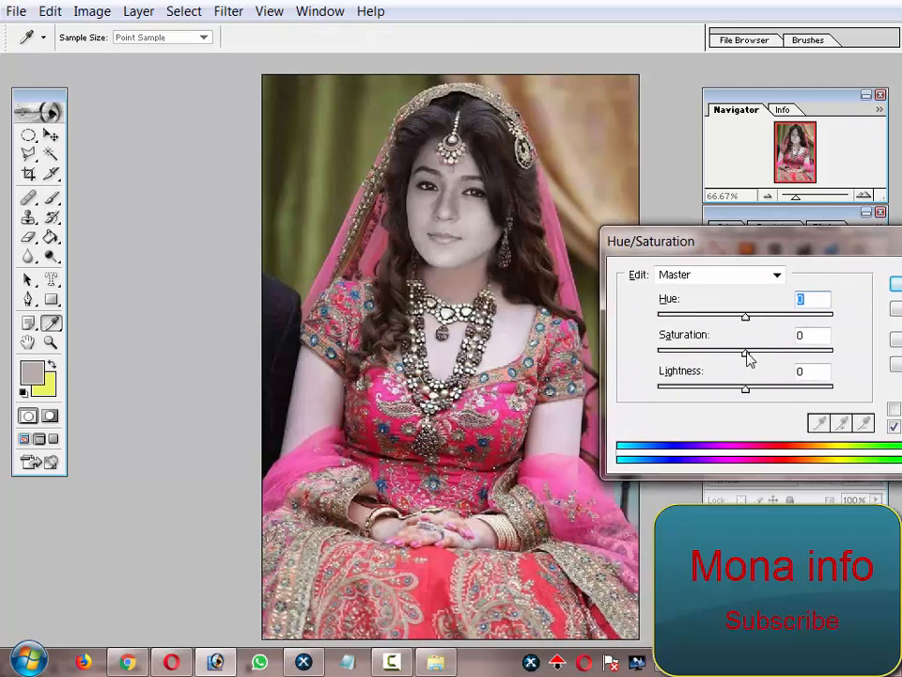
pyautogui.moveTo(744, 351)
pyautogui.mouseDown()
pyautogui.moveTo(773, 353)
pyautogui.moveTo(691, 353)
pyautogui.moveTo(729, 352)
pyautogui.mouseUp()
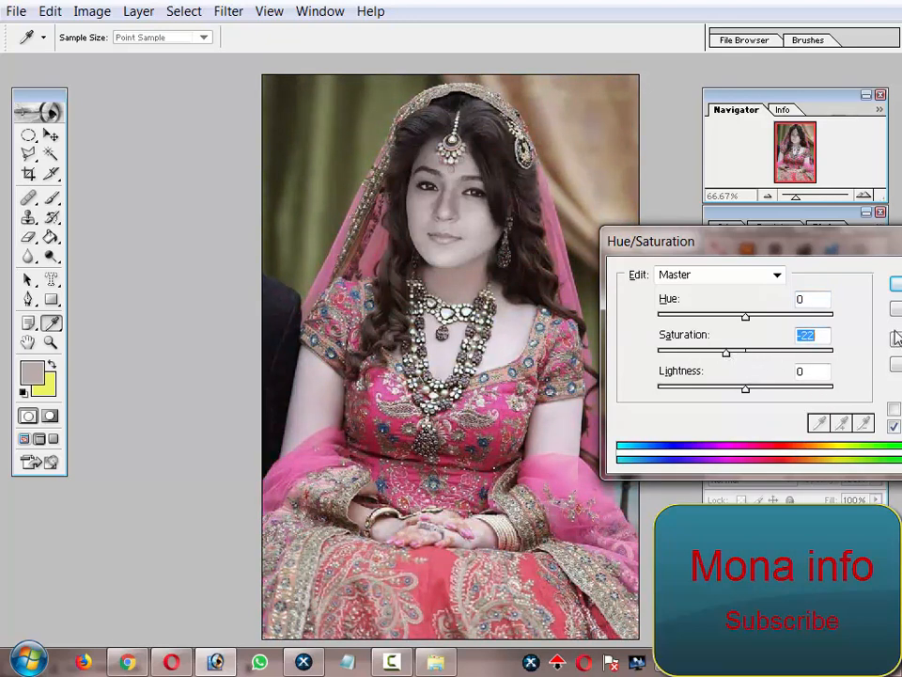
pyautogui.moveTo(830, 251); pyautogui.dragTo(697, 252)
pyautogui.click(781, 308)
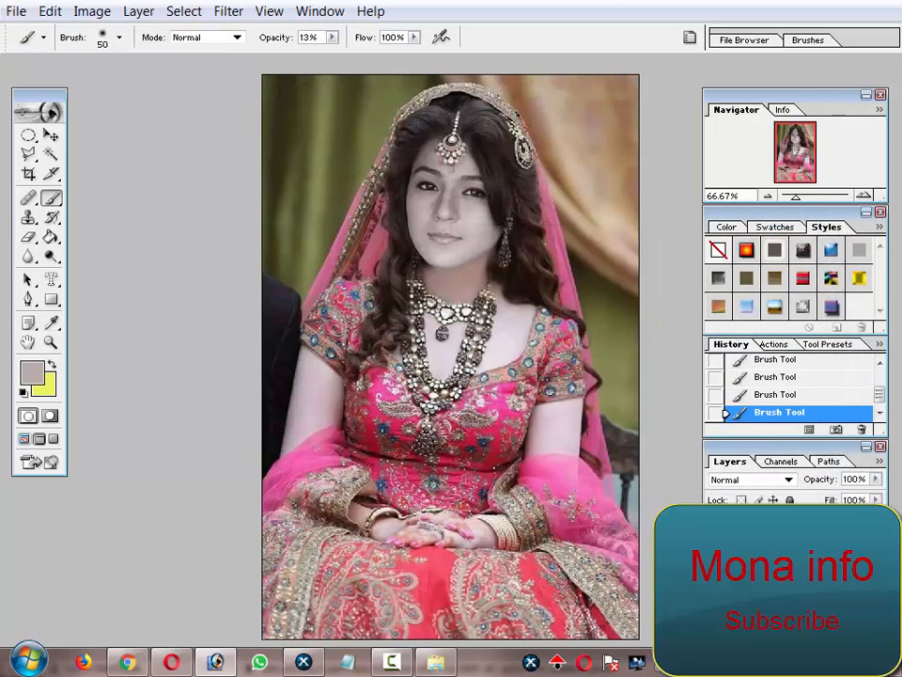
# Step: Apply a Hue/Saturation adjustment with saturation -1 and lightness -3
pyautogui.hotkey('ctrl', 'u')
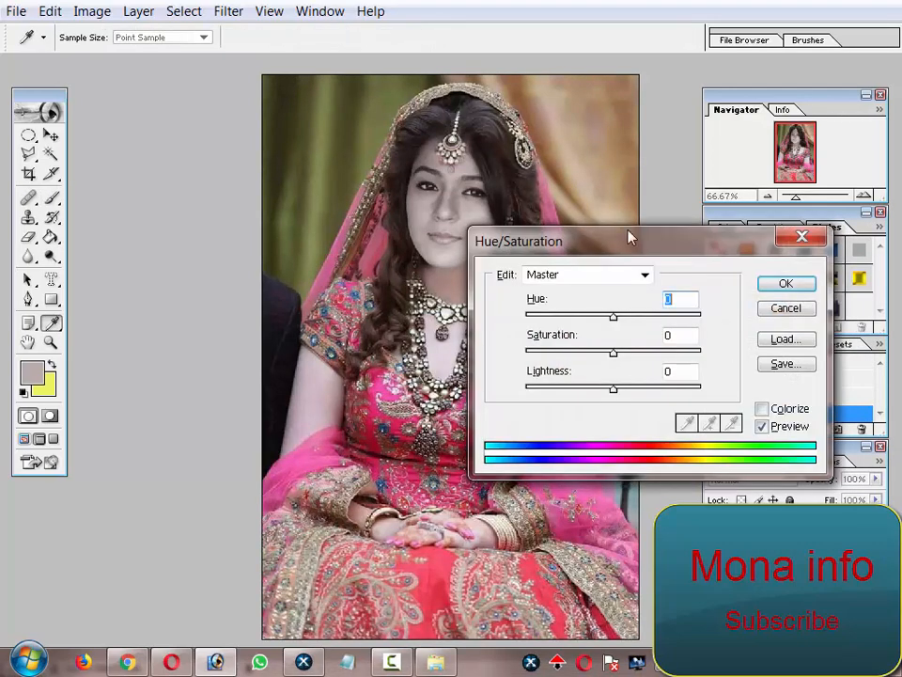
pyautogui.moveTo(630, 240); pyautogui.dragTo(712, 97)
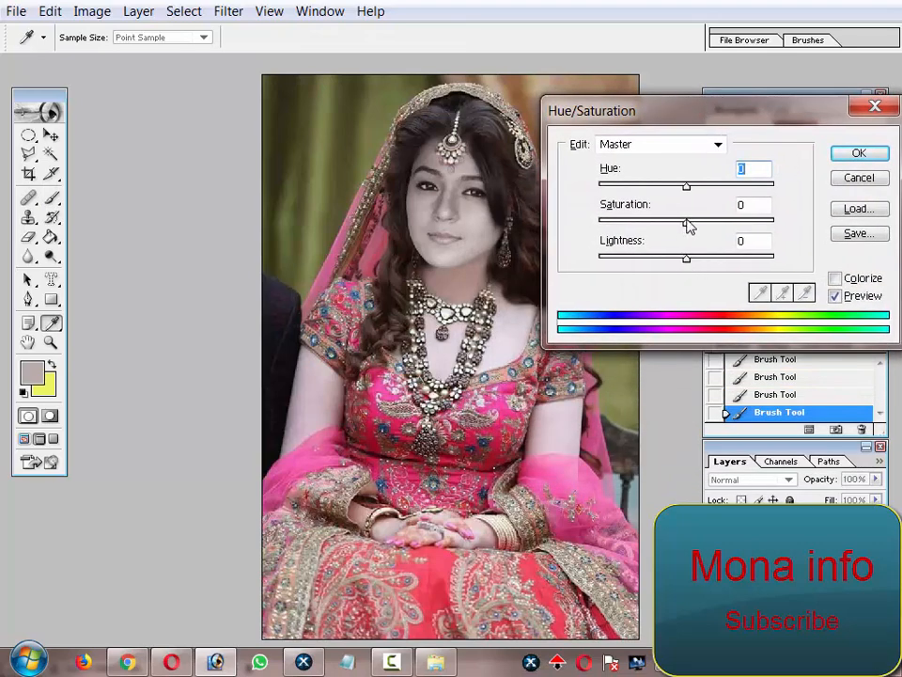
pyautogui.moveTo(687, 222); pyautogui.dragTo(687, 266)
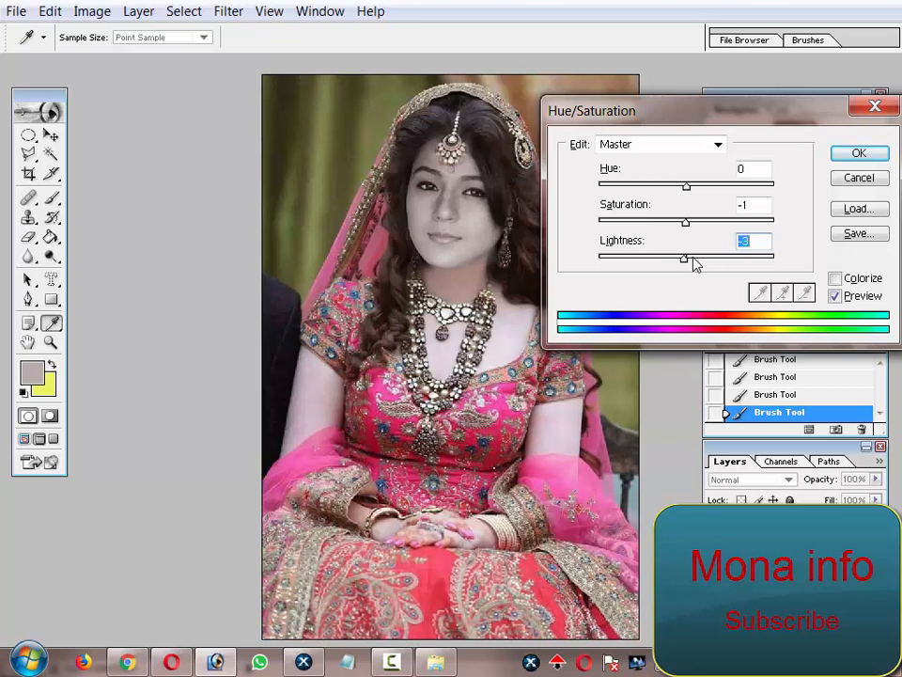
pyautogui.click(881, 157)
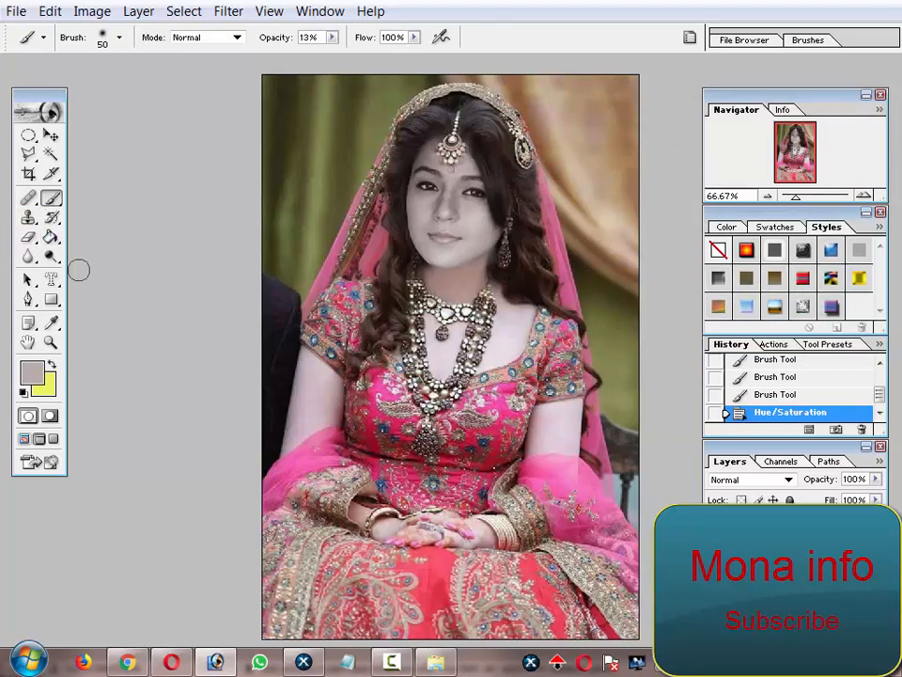
# Step: Lighten the neck between chin and necklace by brushing on a pale skin tone sampled from the upper chest at 13% opacity
pyautogui.keyDown('ctrl'); pyautogui.click(431, 399); pyautogui.keyUp('ctrl')
pyautogui.keyDown('ctrl'); pyautogui.click(524, 357); pyautogui.keyUp('ctrl')
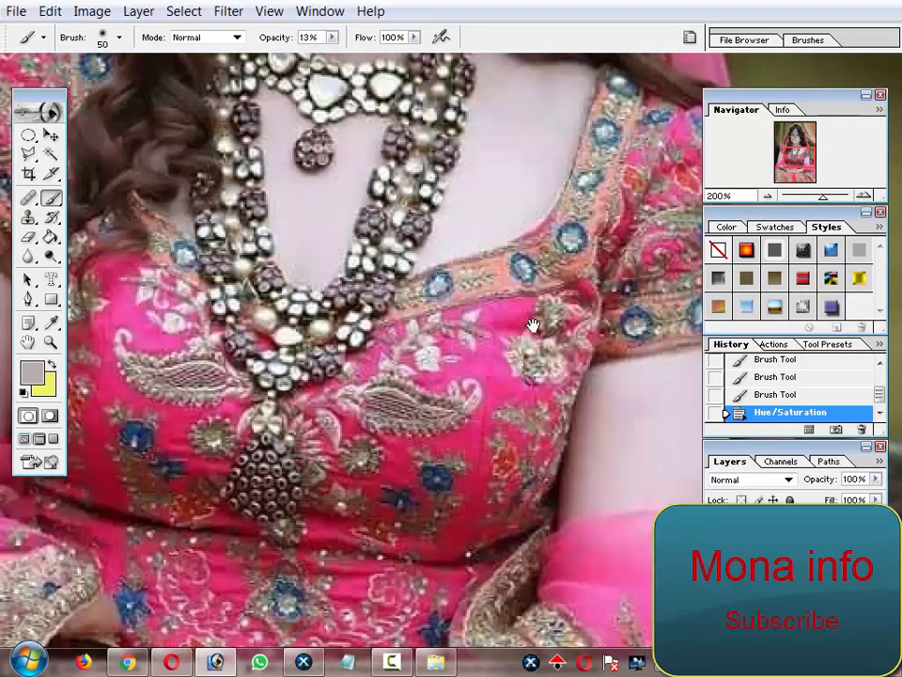
pyautogui.scroll(4, 532, 320)
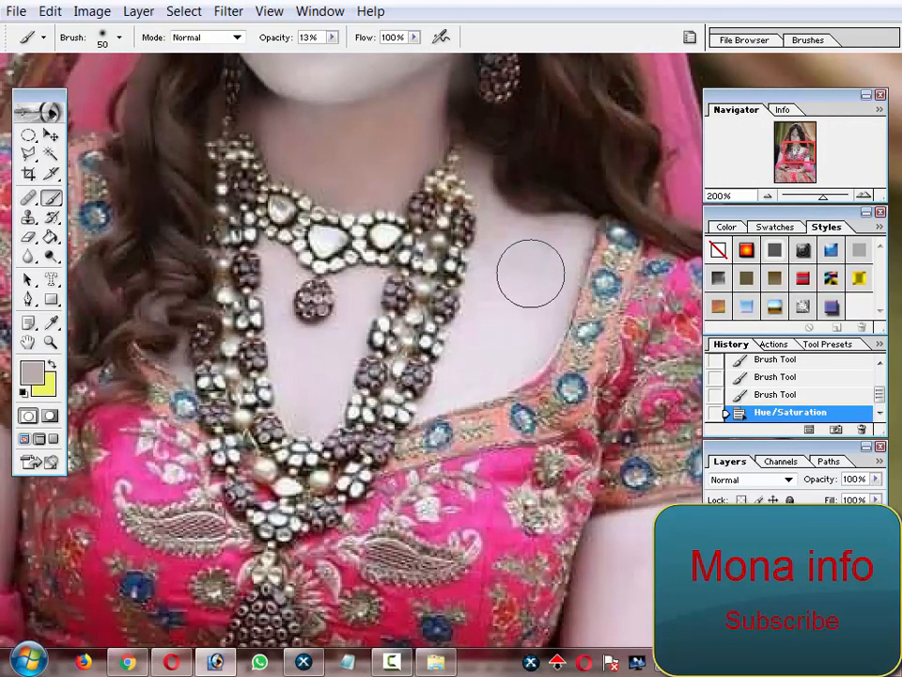
pyautogui.keyDown('alt'); pyautogui.click(535, 299); pyautogui.keyUp('alt')
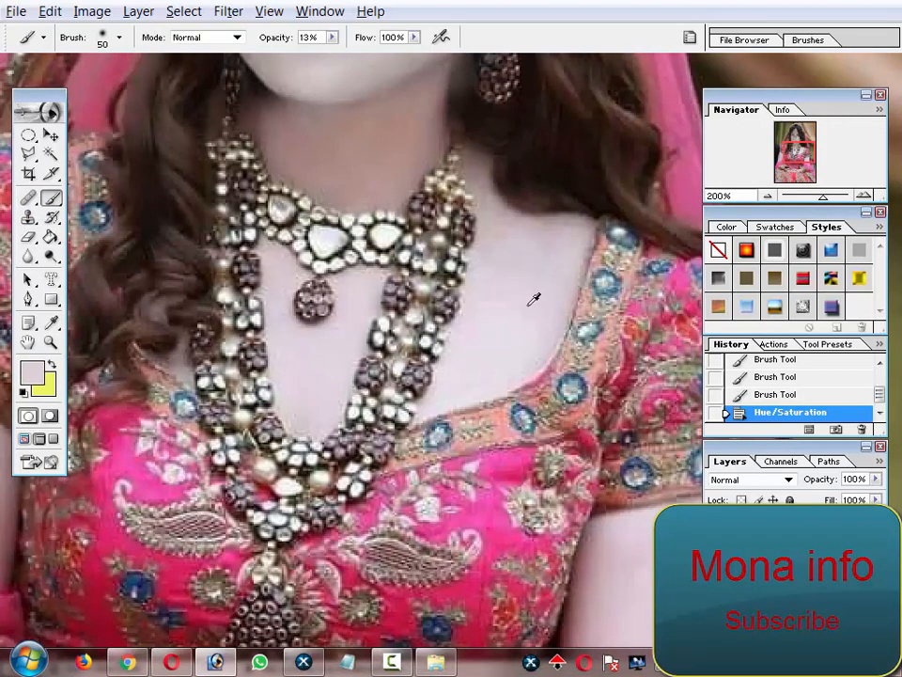
pyautogui.moveTo(417, 165)
pyautogui.mouseDown()
pyautogui.moveTo(426, 289)
pyautogui.moveTo(418, 241)
pyautogui.moveTo(348, 258)
pyautogui.moveTo(287, 252)
pyautogui.mouseUp()
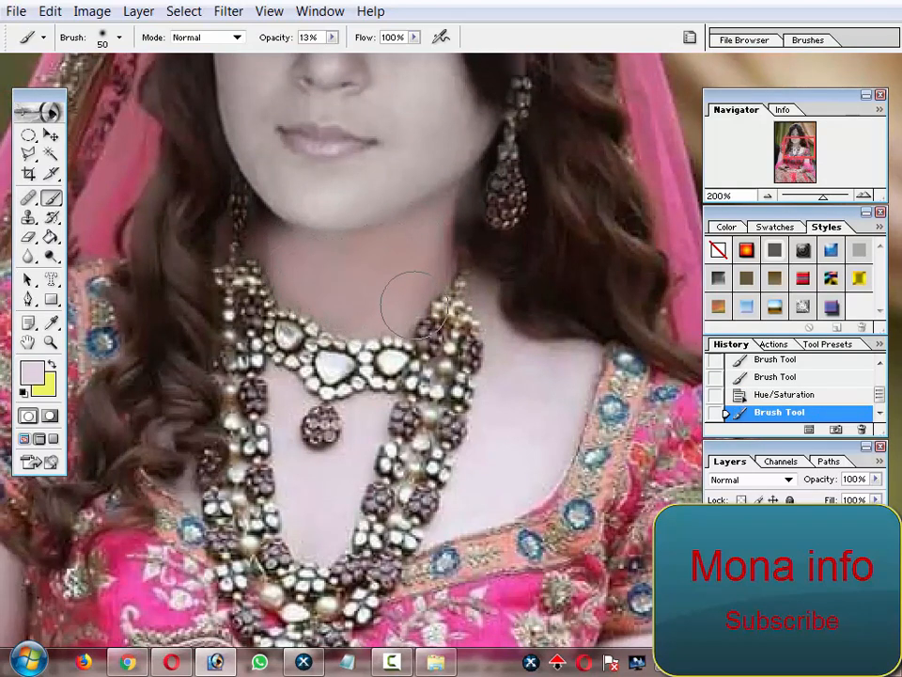
pyautogui.moveTo(437, 237)
pyautogui.mouseDown()
pyautogui.moveTo(397, 294)
pyautogui.moveTo(319, 296)
pyautogui.moveTo(296, 285)
pyautogui.moveTo(344, 316)
pyautogui.mouseUp()
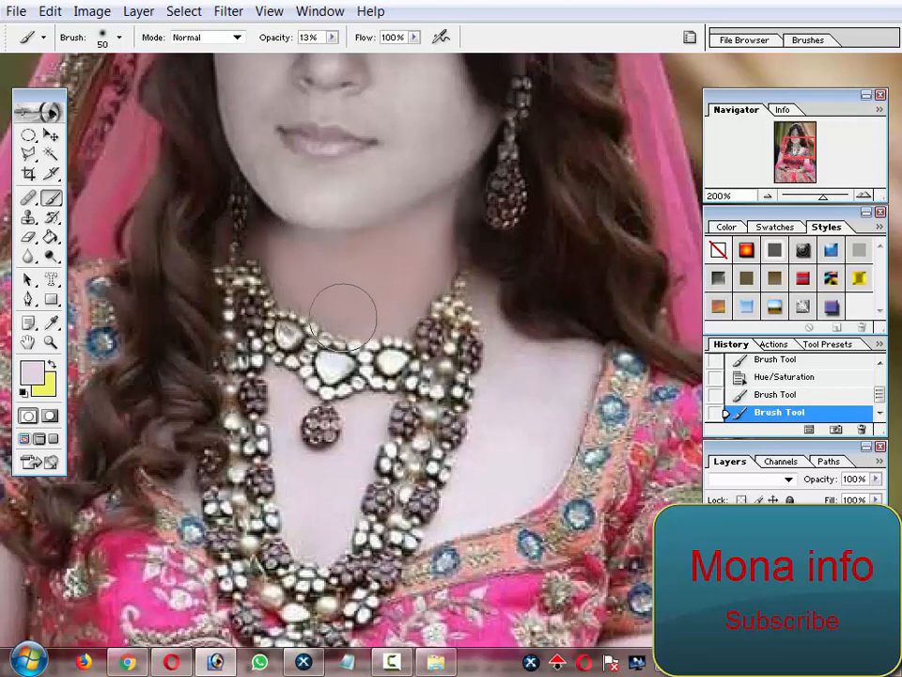
pyautogui.keyDown('alt'); pyautogui.click(400, 259); pyautogui.keyUp('alt')
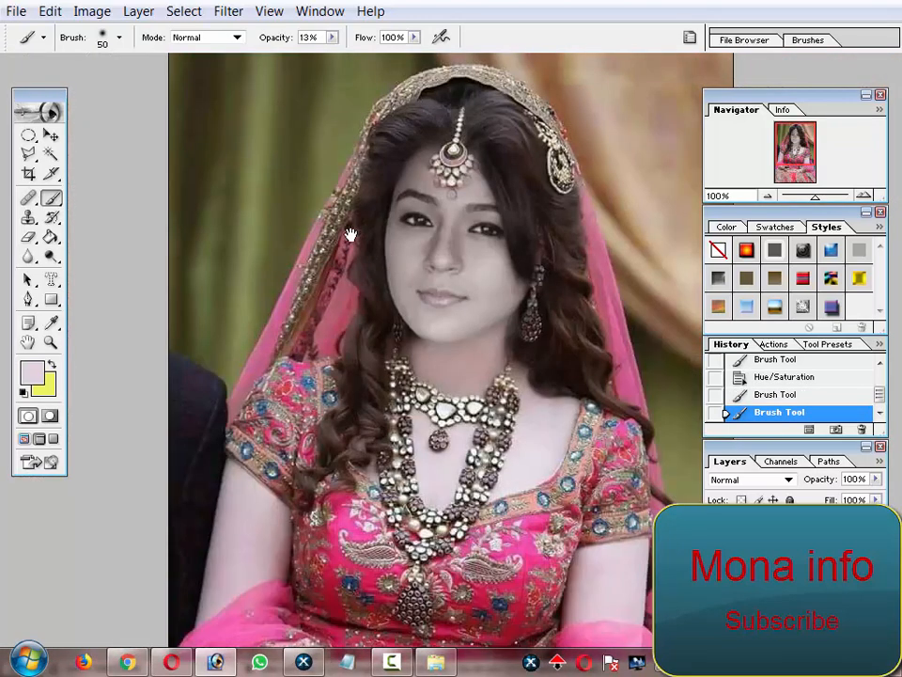
# Step: Set the foreground colour to the vivid pink F52B77 for the lips
pyautogui.keyDown('ctrl'); pyautogui.click(532, 352); pyautogui.keyUp('ctrl')
pyautogui.keyDown('ctrl'); pyautogui.click(398, 298); pyautogui.keyUp('ctrl')
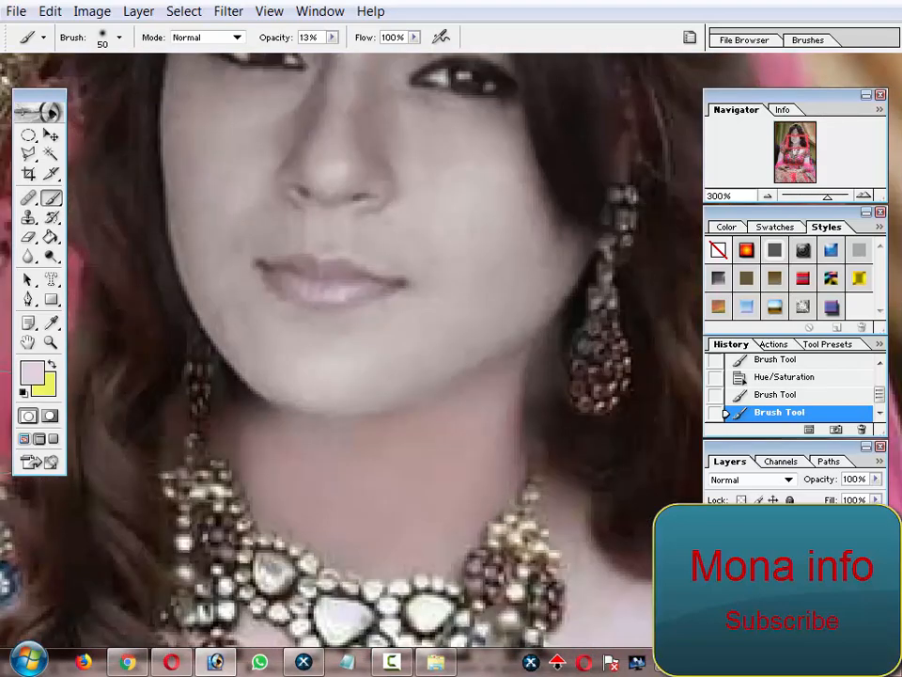
pyautogui.click(32, 375)
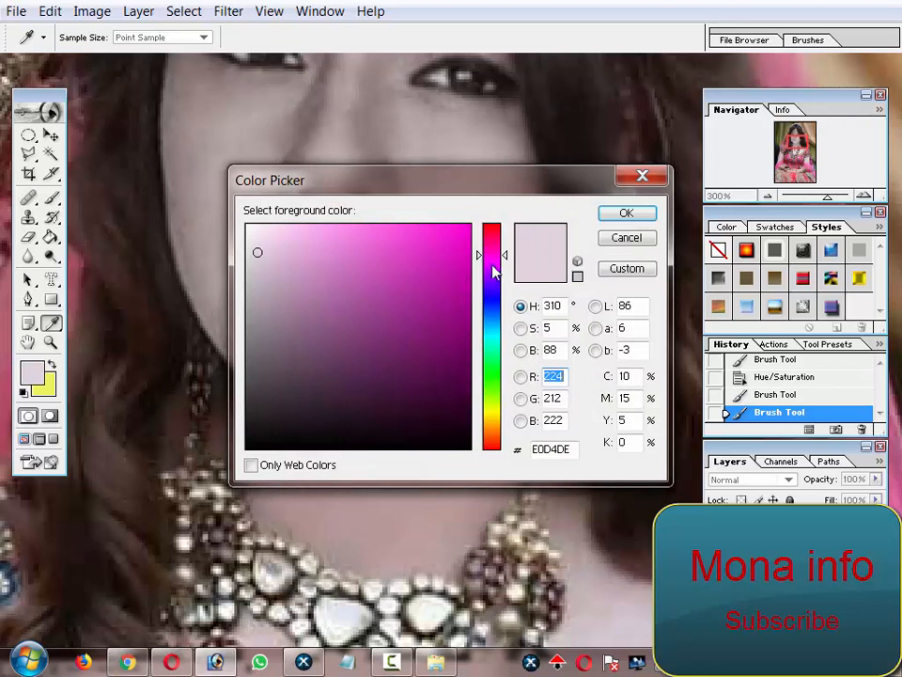
pyautogui.moveTo(495, 271)
pyautogui.mouseDown()
pyautogui.moveTo(489, 244)
pyautogui.moveTo(419, 236)
pyautogui.moveTo(440, 262)
pyautogui.moveTo(459, 266)
pyautogui.moveTo(466, 284)
pyautogui.mouseUp()
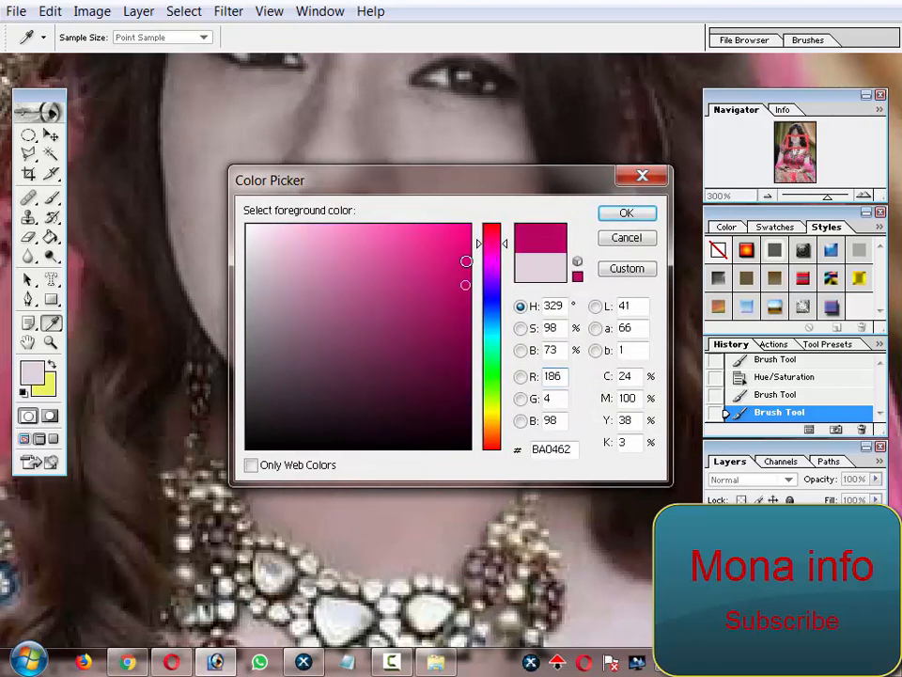
pyautogui.moveTo(500, 243); pyautogui.dragTo(490, 230)
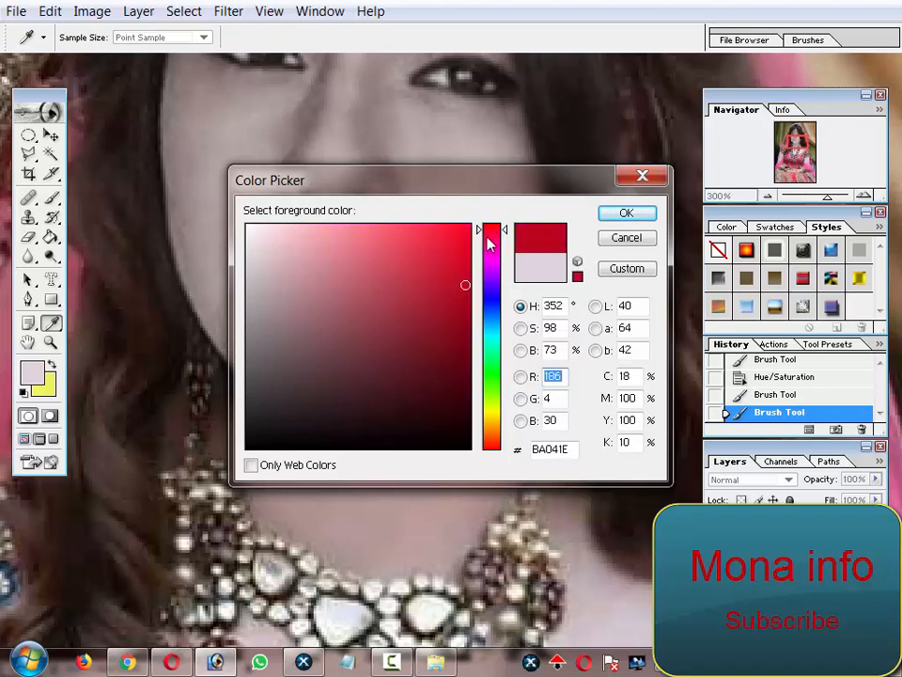
pyautogui.moveTo(488, 243); pyautogui.dragTo(430, 233)
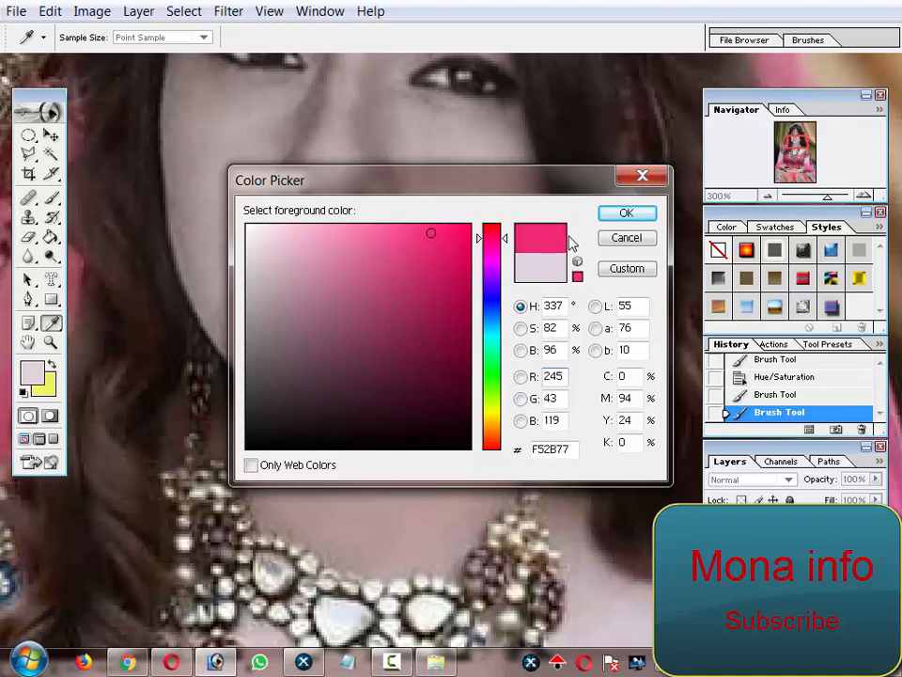
pyautogui.click(626, 212)
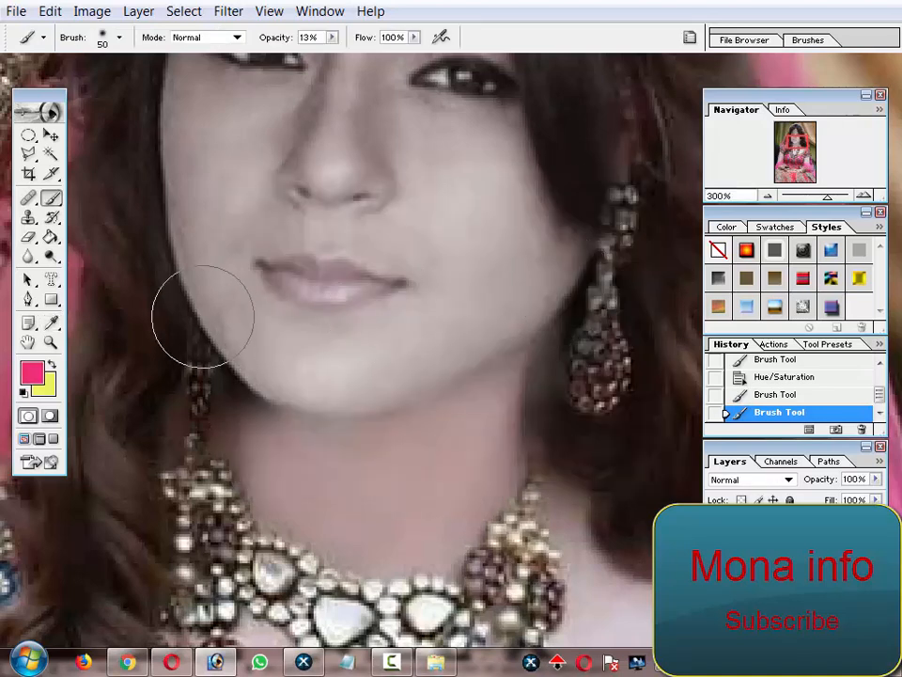
# Step: Paint both lips pink with a size 20 brush at 13% opacity
pyautogui.press('[')
pyautogui.press('[')
pyautogui.press('[')
pyautogui.press('[')
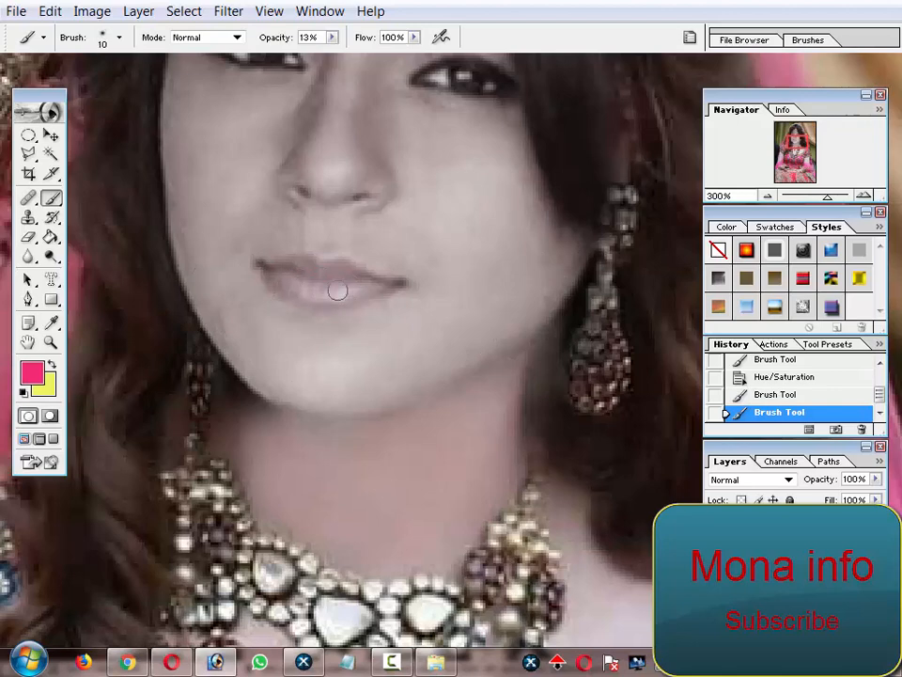
pyautogui.press(']')
pyautogui.press(']')
pyautogui.moveTo(338, 291)
pyautogui.mouseDown()
pyautogui.moveTo(367, 286)
pyautogui.moveTo(298, 291)
pyautogui.moveTo(294, 264)
pyautogui.moveTo(382, 282)
pyautogui.mouseUp()
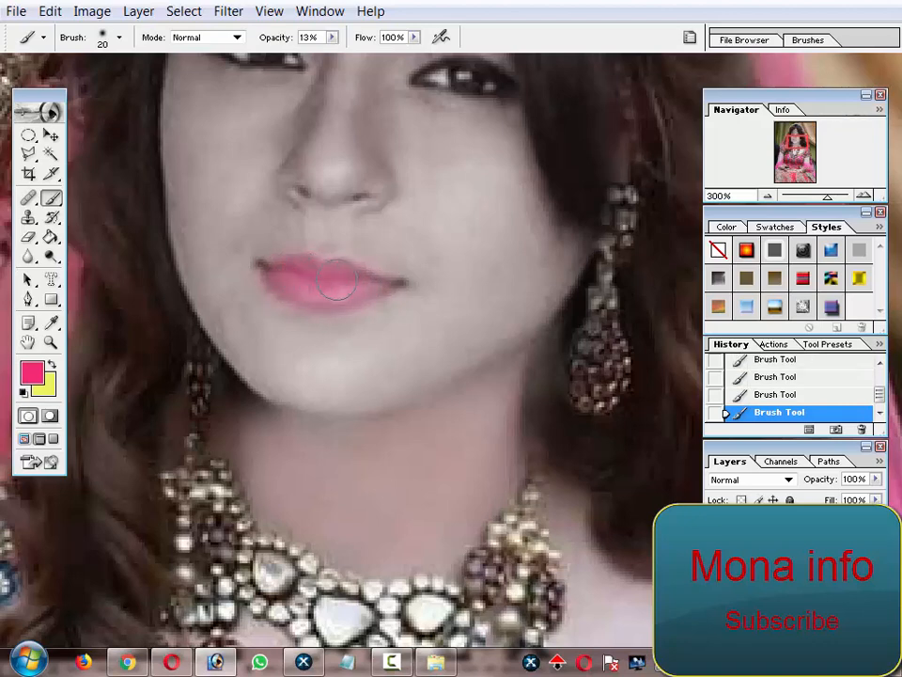
# Step: Review the retouched bride at 100% and leave full-screen mode so both photo windows show
pyautogui.keyDown('alt'); pyautogui.click(438, 300); pyautogui.keyUp('alt')
pyautogui.keyDown('alt'); pyautogui.click(438, 300); pyautogui.keyUp('alt')
pyautogui.keyDown('alt'); pyautogui.click(438, 300); pyautogui.keyUp('alt')
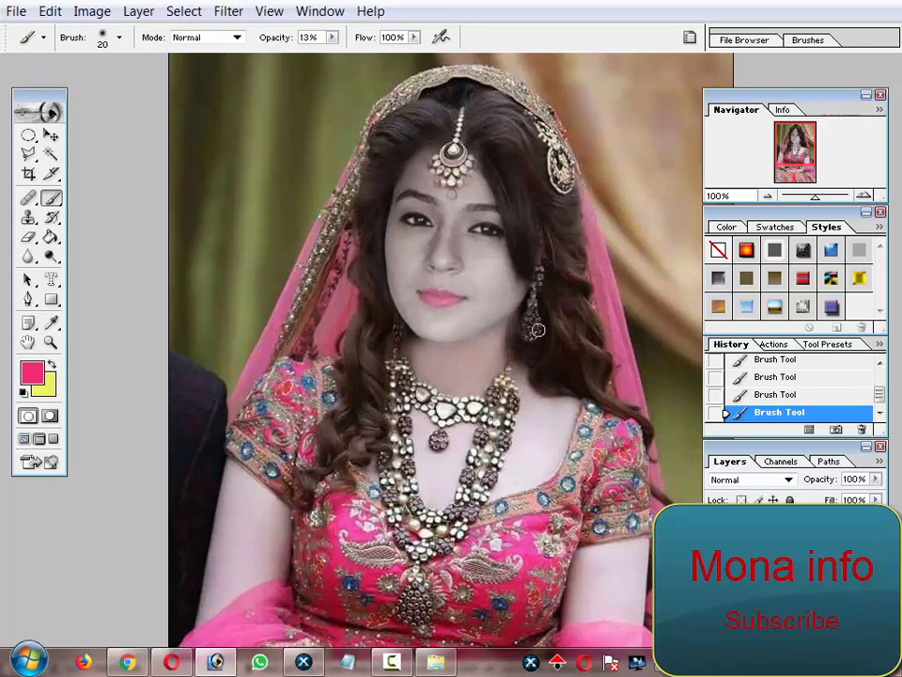
pyautogui.press('f')
pyautogui.press('f')
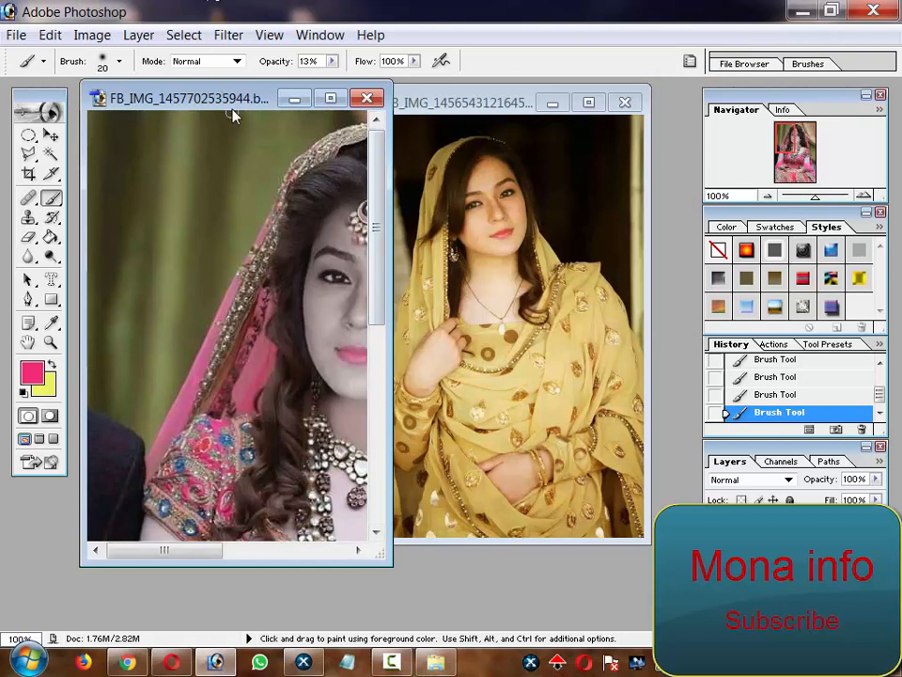
pyautogui.press('space')
pyautogui.keyDown('alt'); pyautogui.click(299, 194); pyautogui.keyUp('alt')
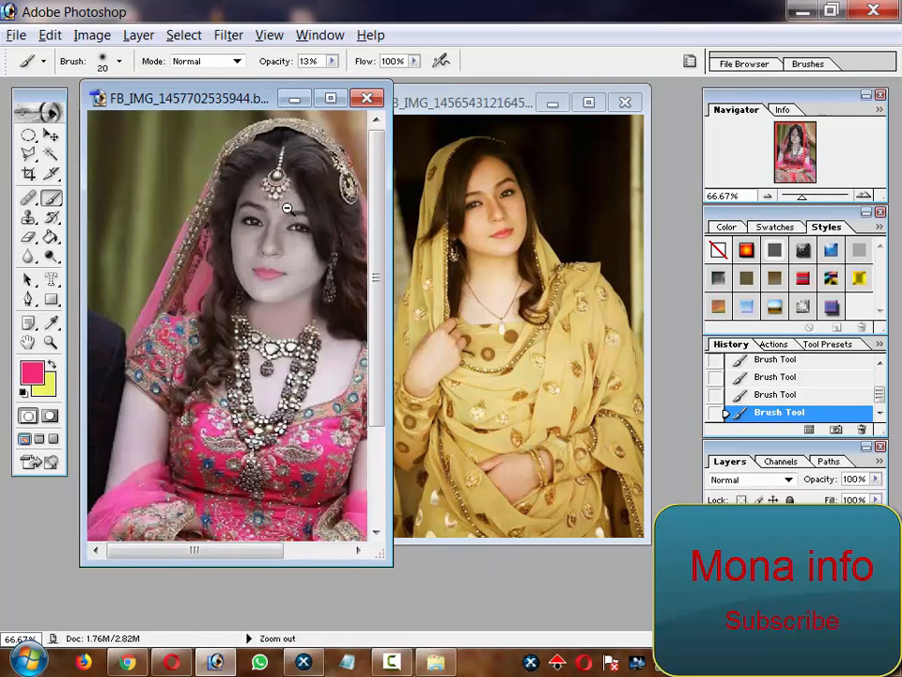
pyautogui.click(52, 137)
pyautogui.hotkey('ctrl', 'shift', 's')
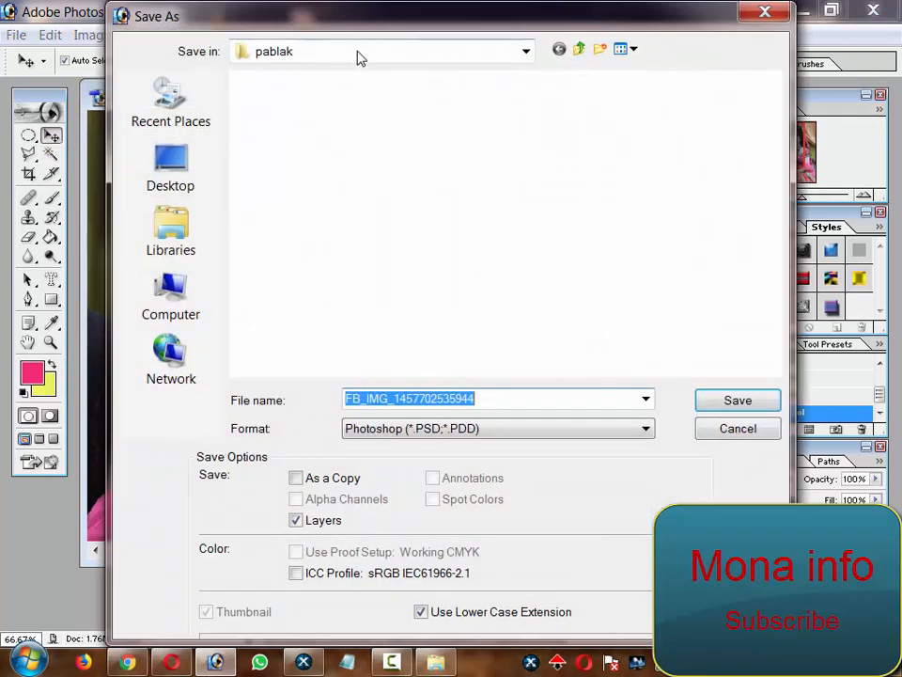
pyautogui.click(404, 430)
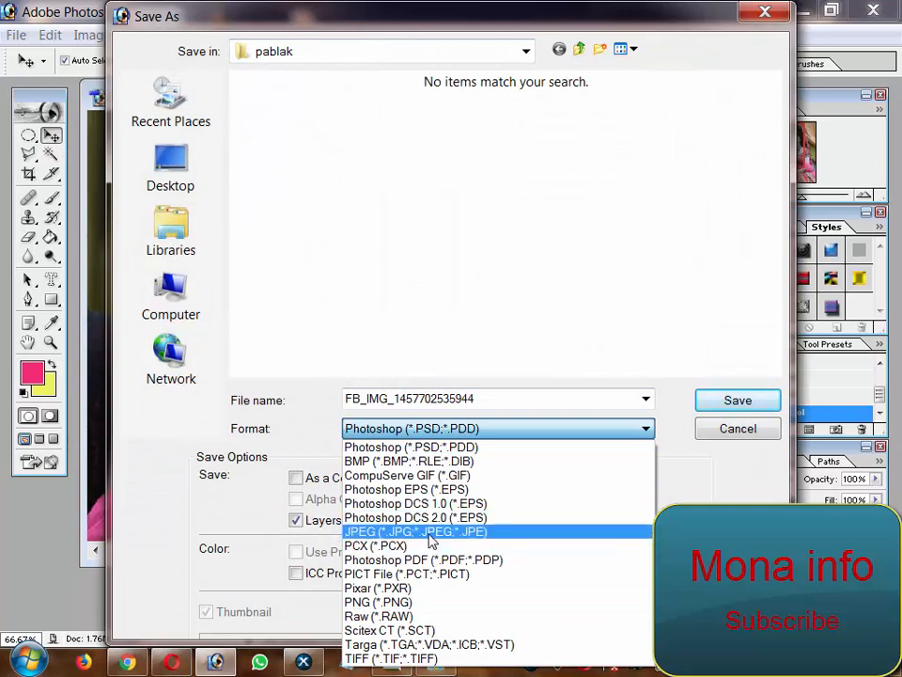
pyautogui.click(421, 532)
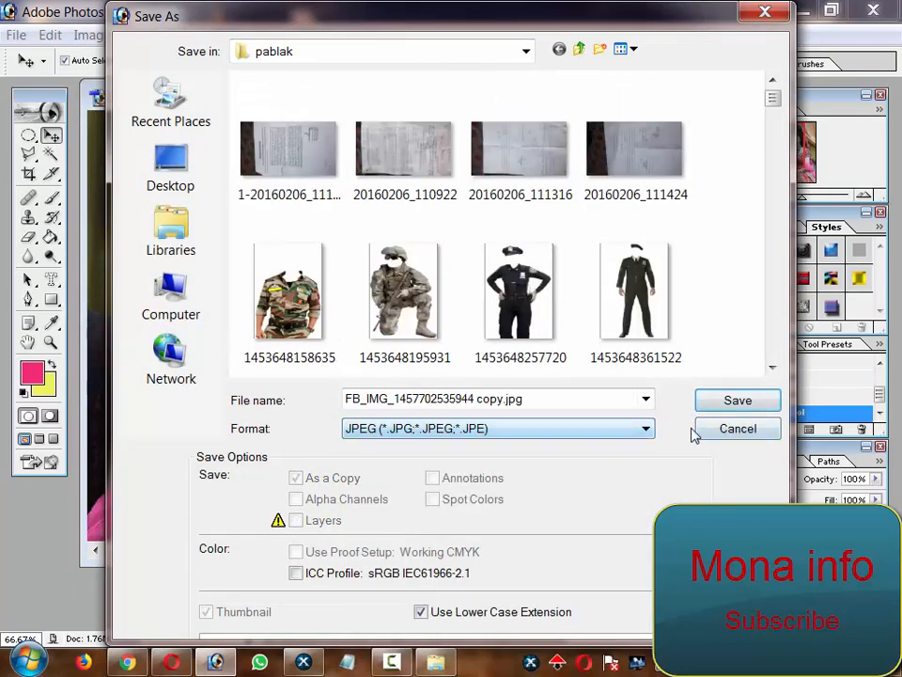
pyautogui.click(738, 401)
pyautogui.click(578, 209)
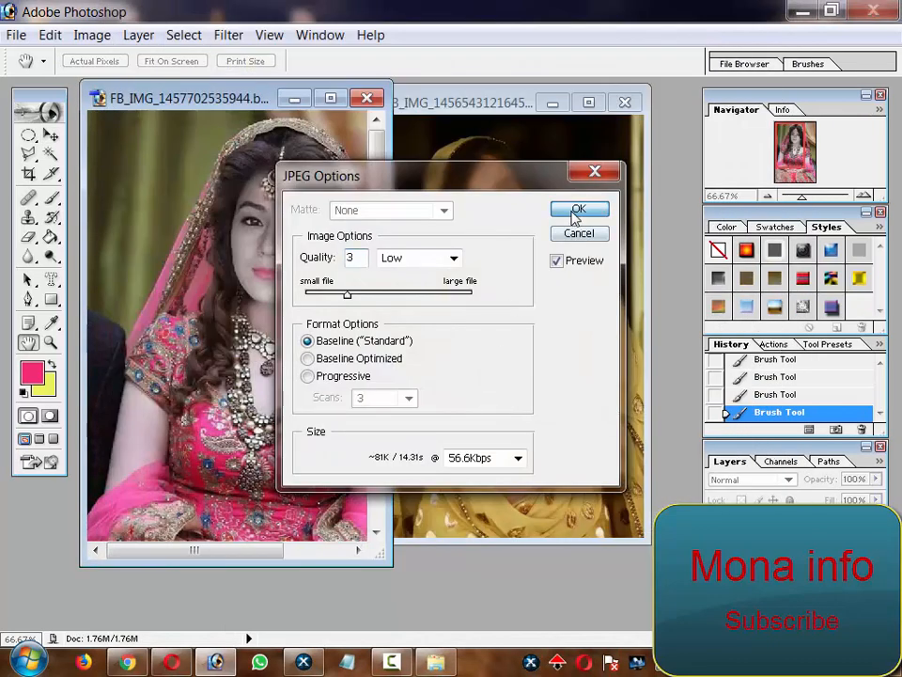
pyautogui.click(436, 661)
pyautogui.scroll(-5, 437, 423)
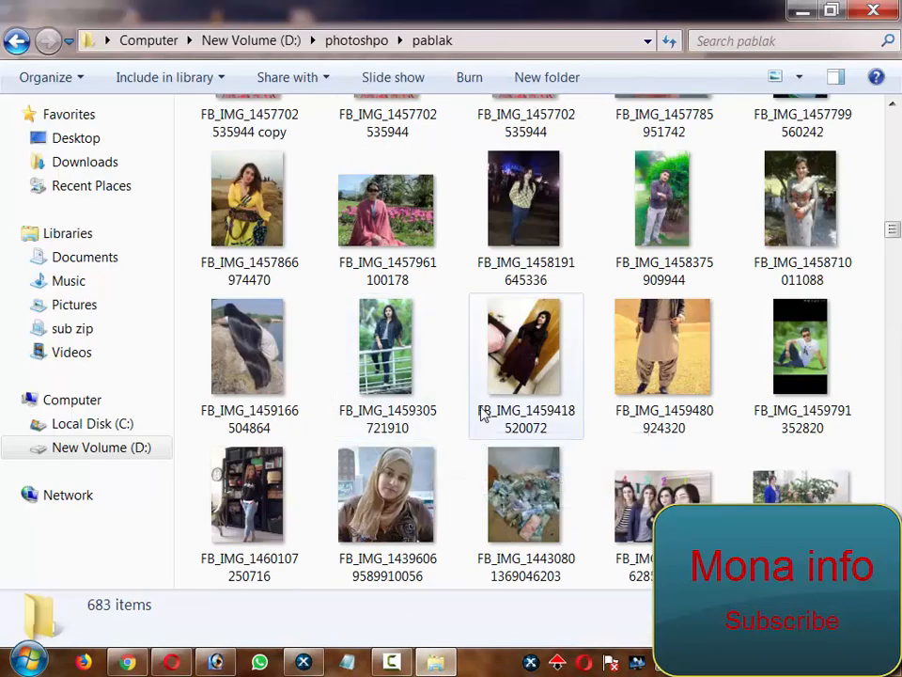
pyautogui.scroll(-7, 483, 414)
pyautogui.scroll(4, 483, 414)
pyautogui.scroll(5, 395, 375)
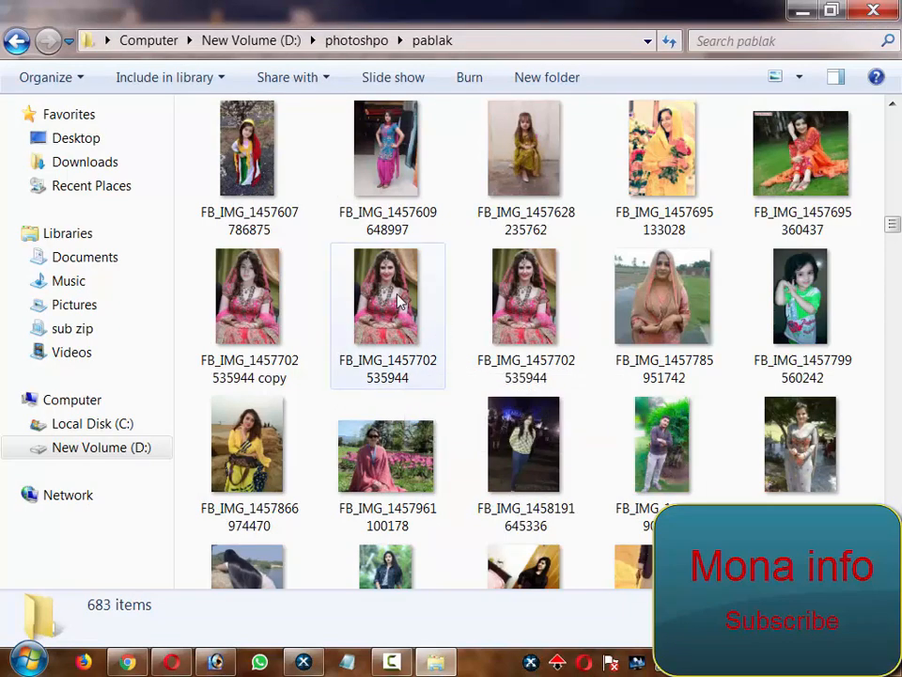
pyautogui.click(518, 307)
pyautogui.click(374, 305)
pyautogui.doubleClick(277, 303)
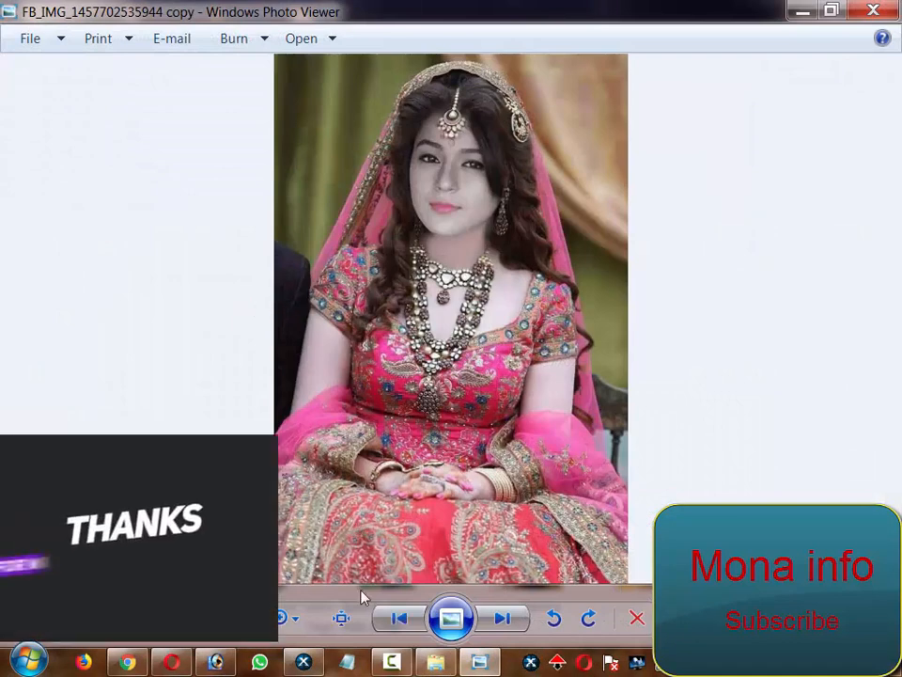
# Step: Compare the retouched copy with the original bride photo, switching between them, and close the viewer and the folder window
pyautogui.click(485, 622)
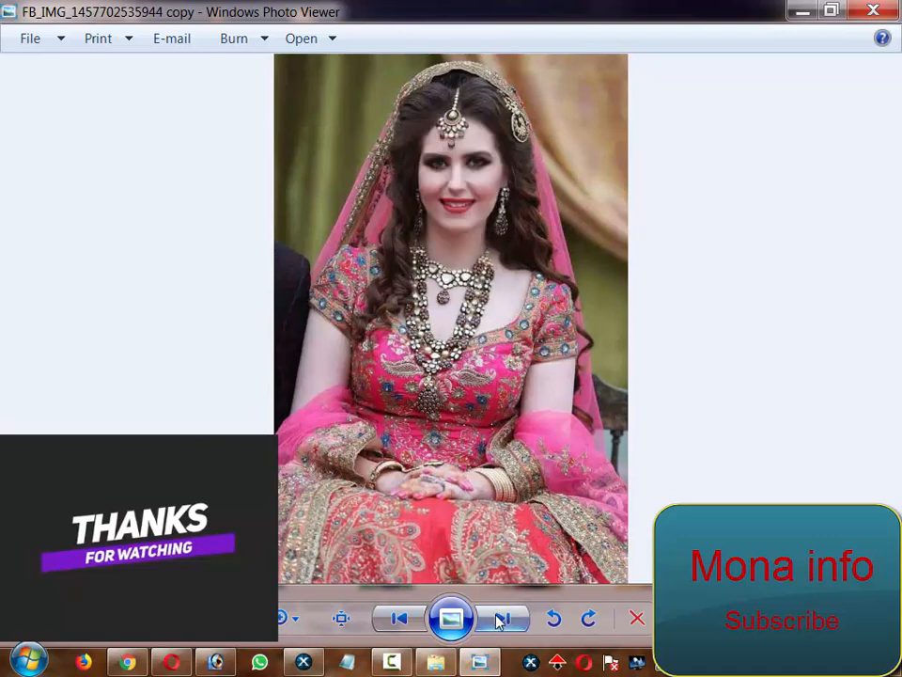
pyautogui.click(411, 624)
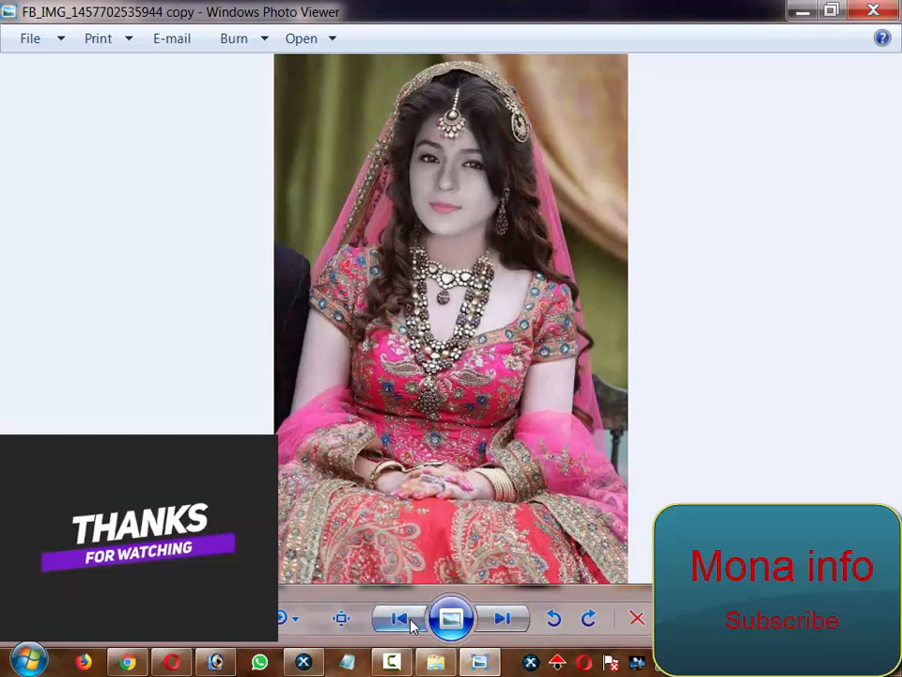
pyautogui.click(500, 616)
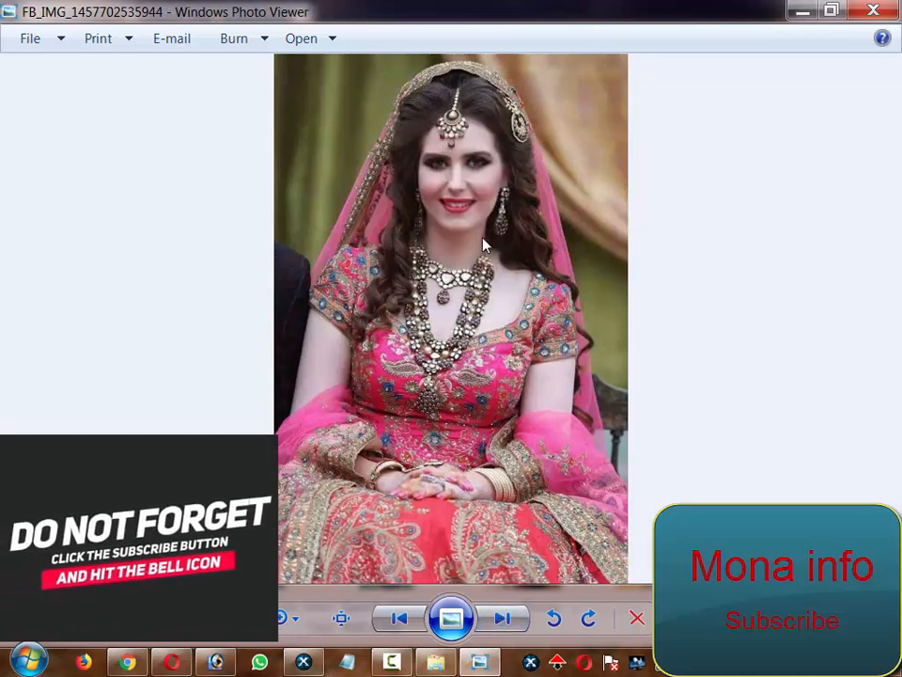
pyautogui.click(418, 629)
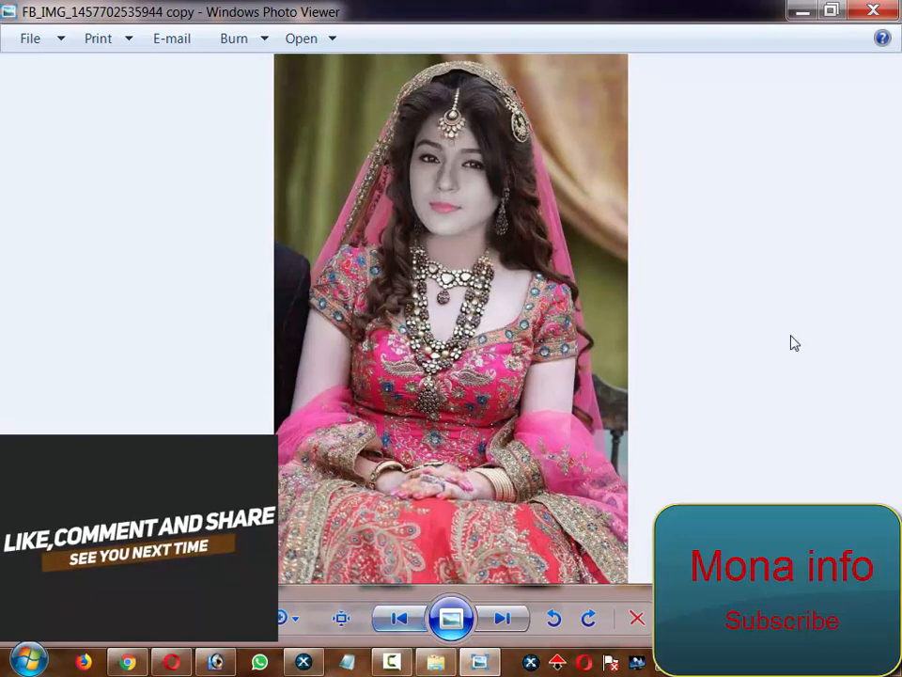
pyautogui.click(874, 11)
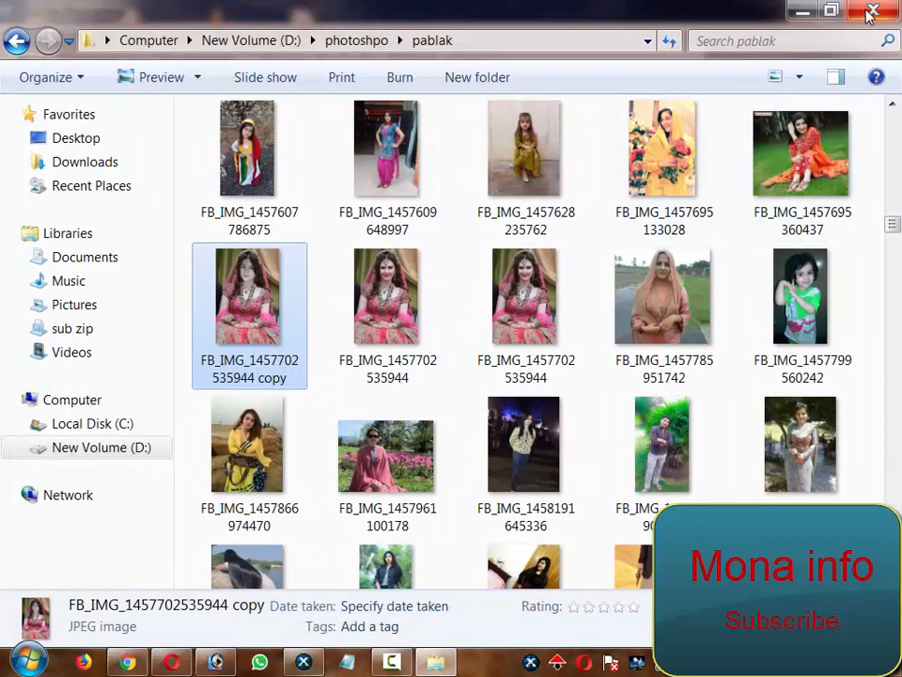
pyautogui.click(871, 12)
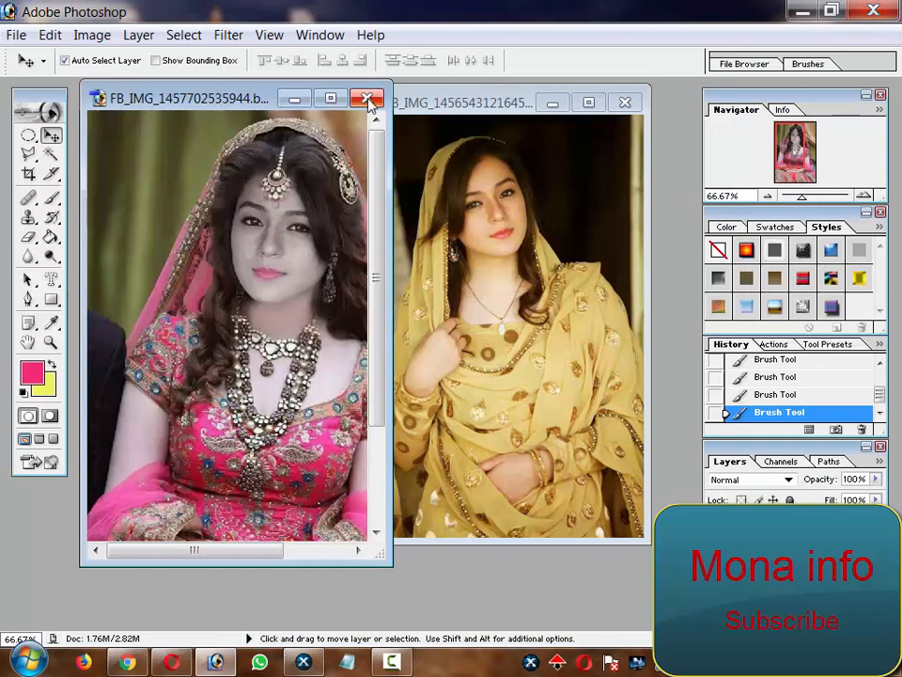